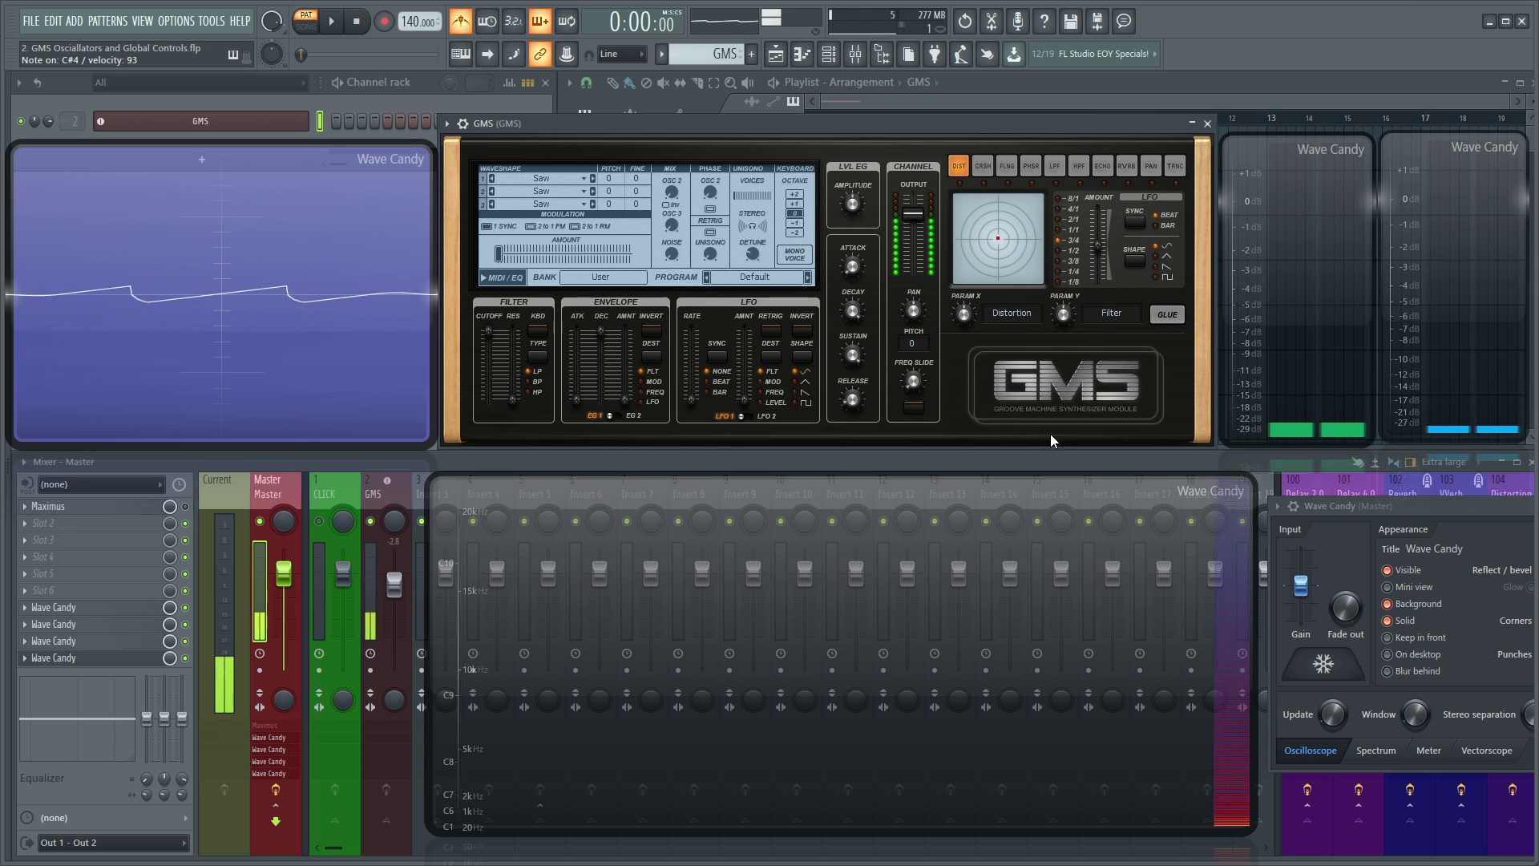
Step: Freeze the oscilloscope display and set oscillator 1's waveshape to Beast
left_click(1323, 664)
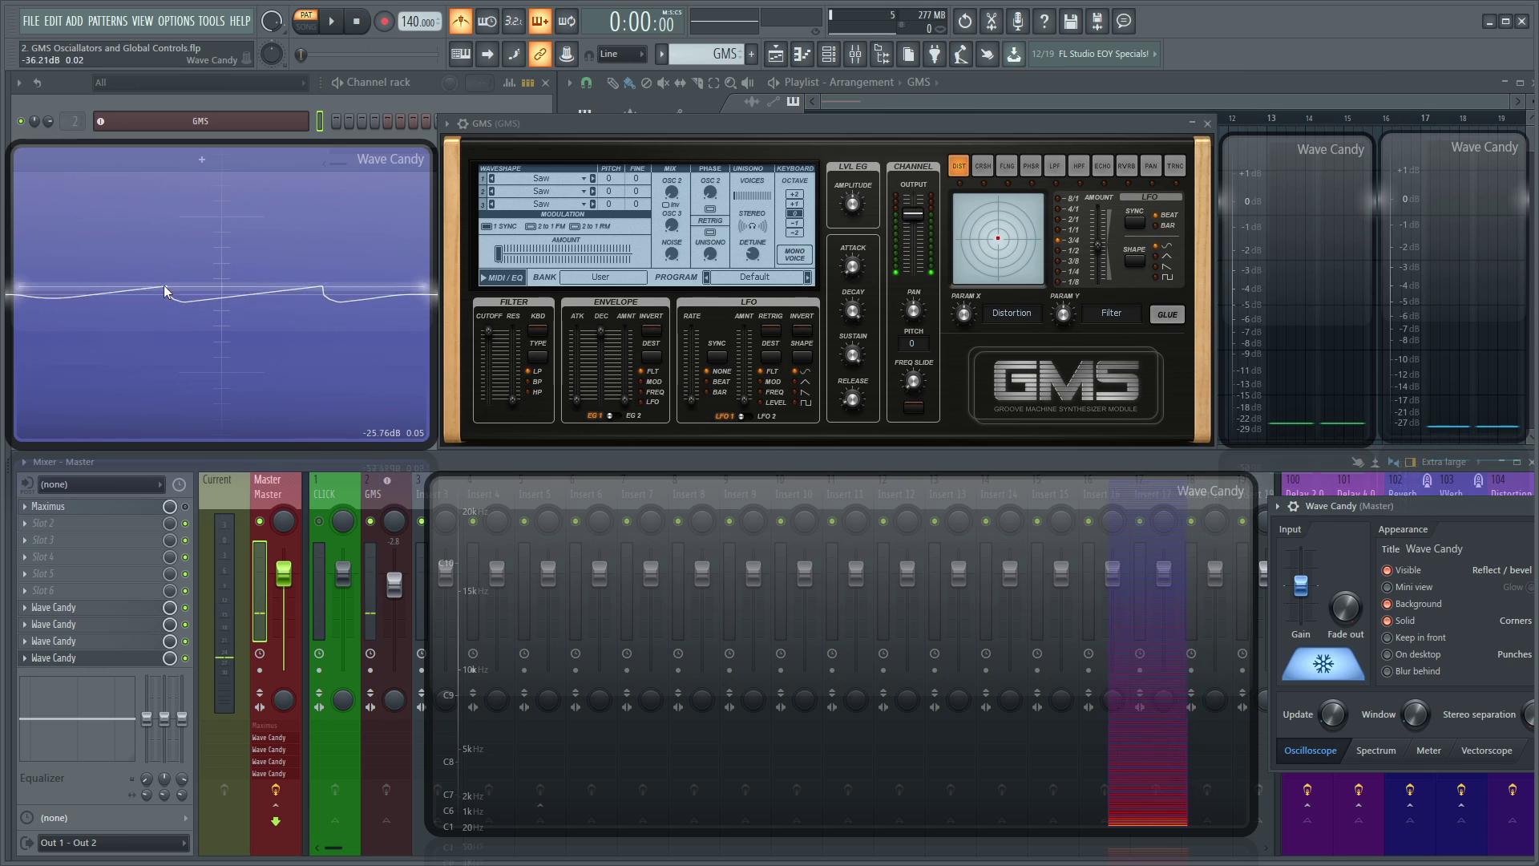
left_click(575, 177)
left_click(518, 176)
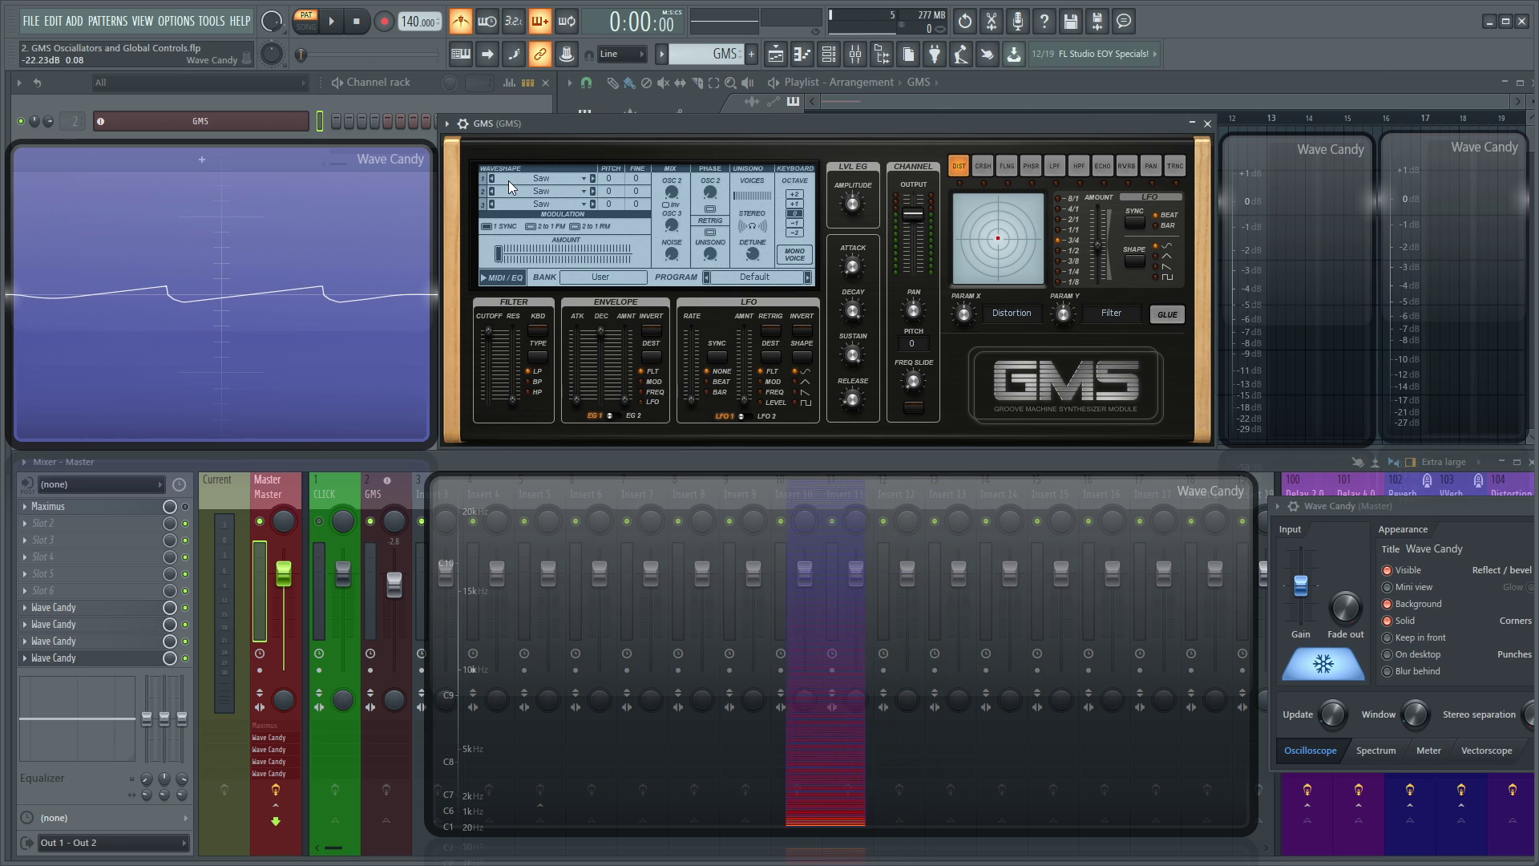
left_click(513, 180)
left_click_drag(699, 195, 681, 309)
scroll(681, 310, "down", 2)
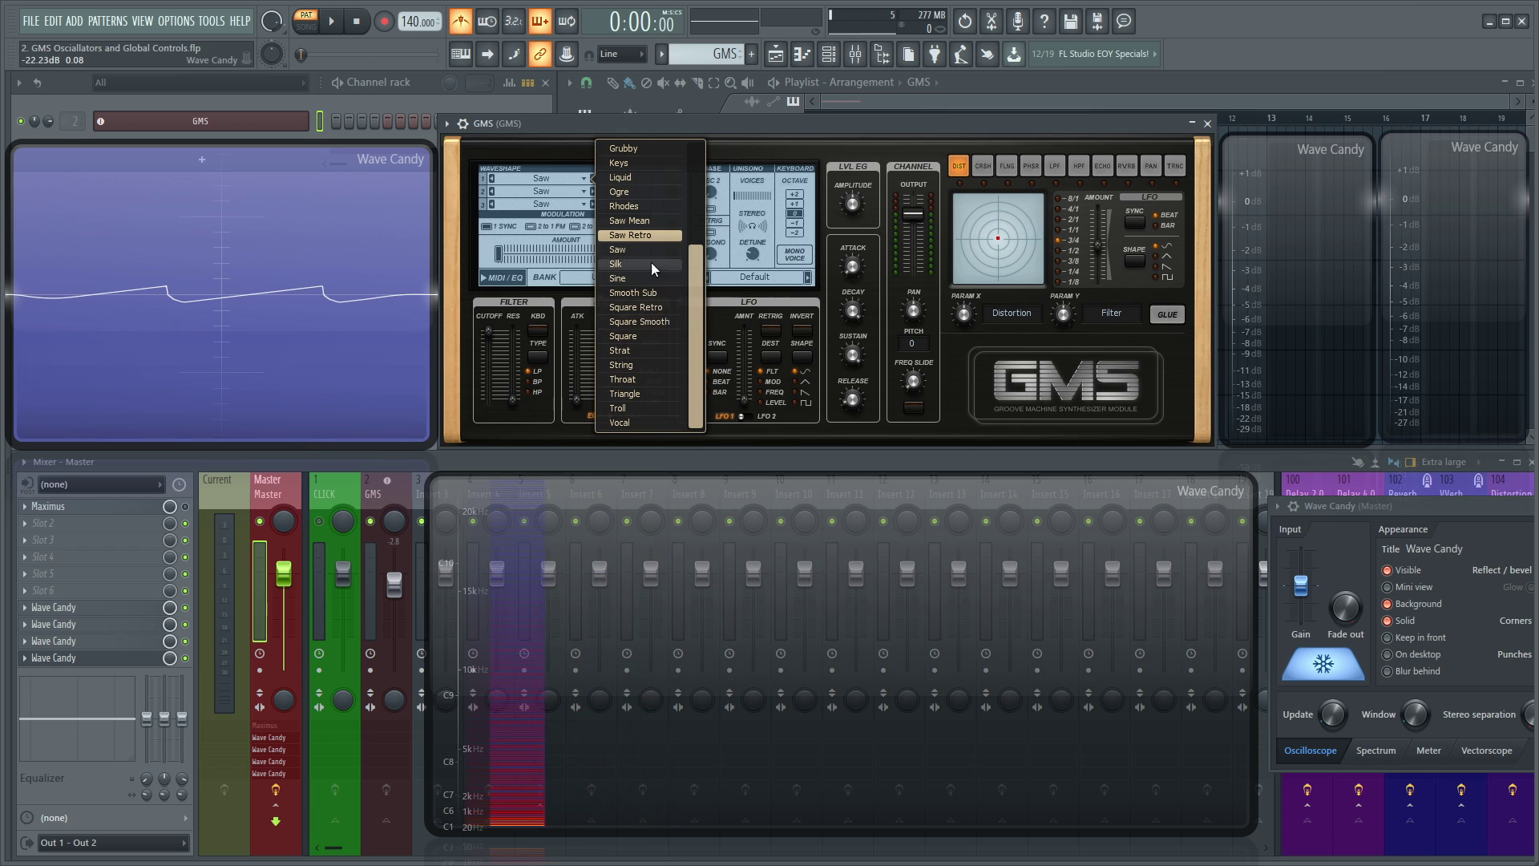
left_click_drag(699, 338, 657, 115)
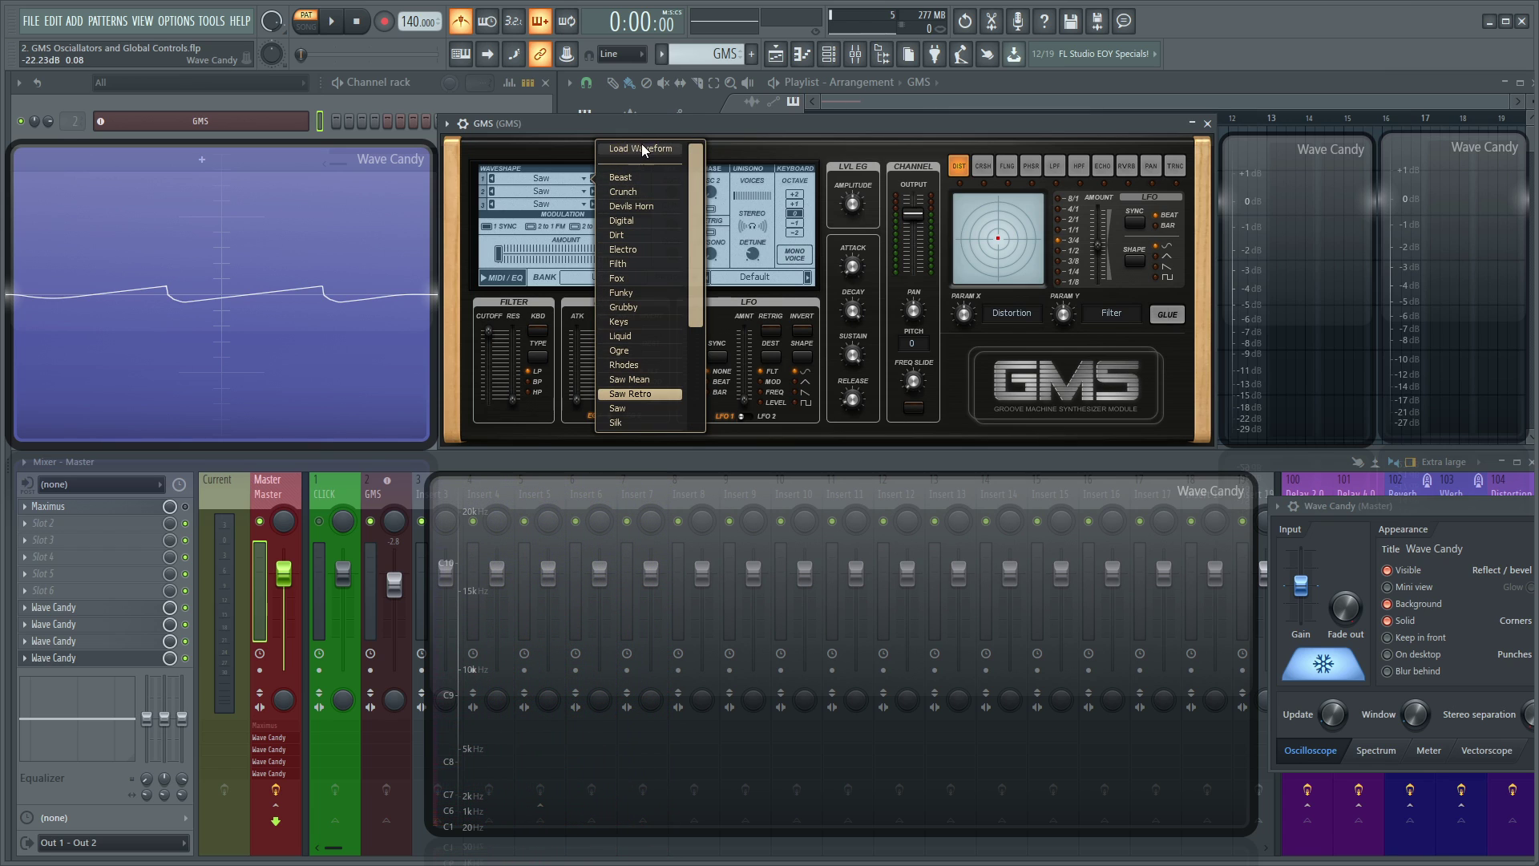
left_click(629, 178)
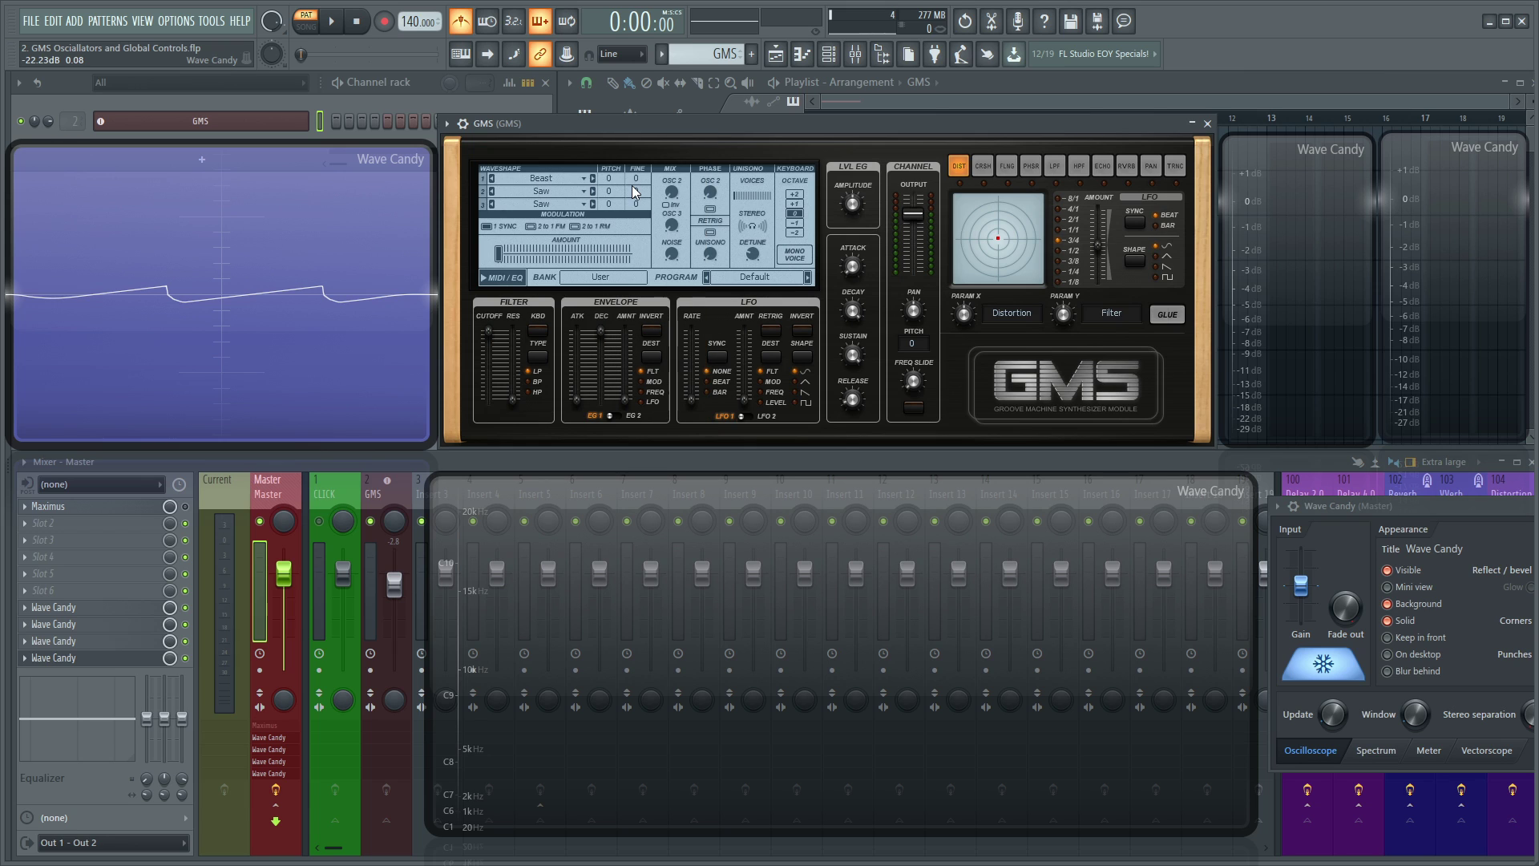
Step: Switch oscillator 1's waveshape through Crunch to Devils Horn, unfreezing and refreezing the oscilloscope to capture each waveform
left_click(1323, 666)
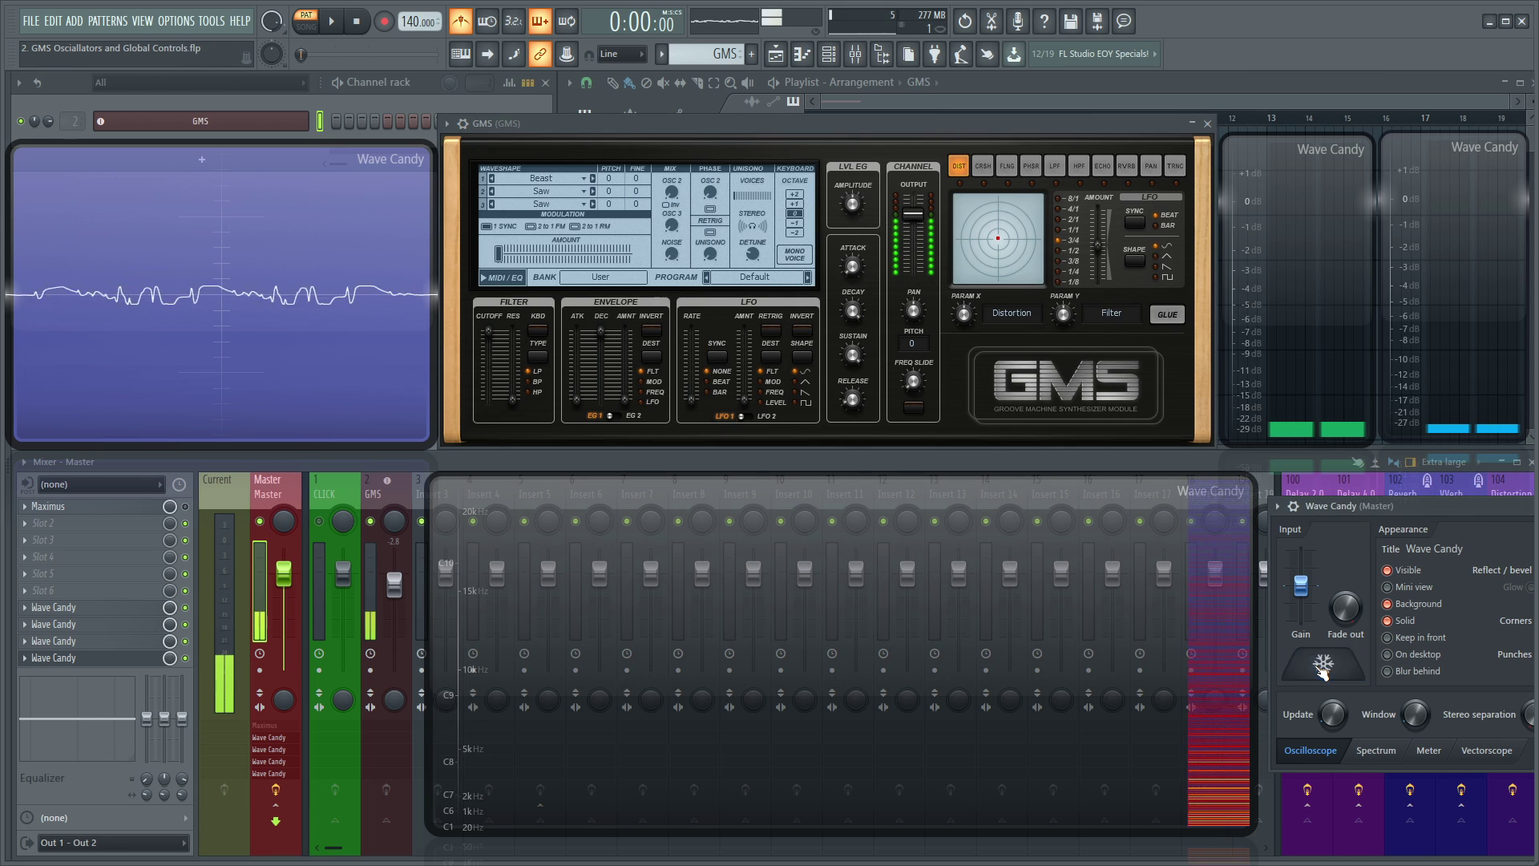
left_click(593, 178)
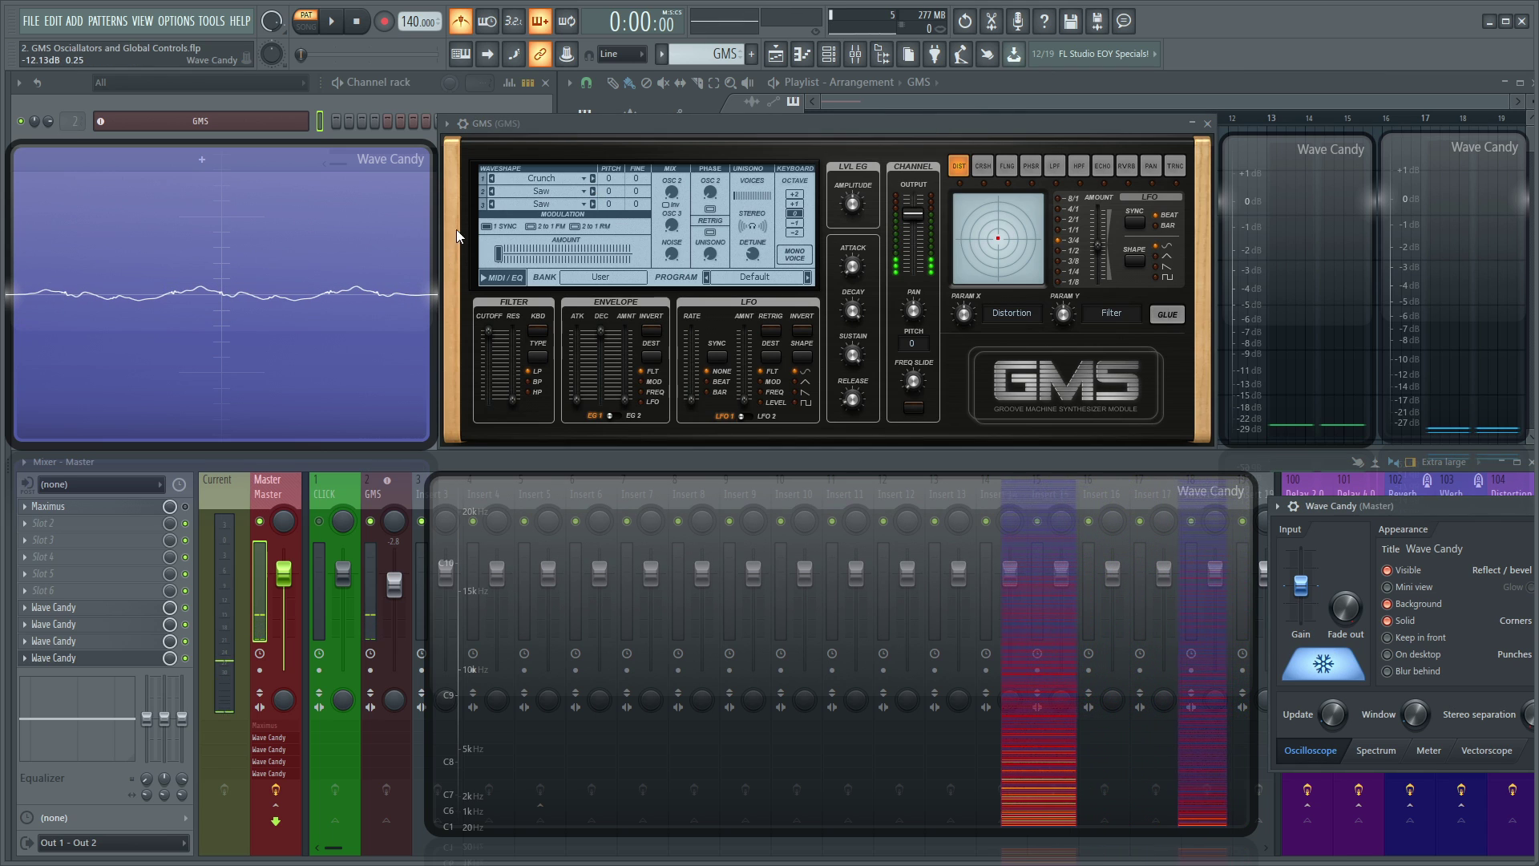
left_click(593, 179)
left_click(1347, 664)
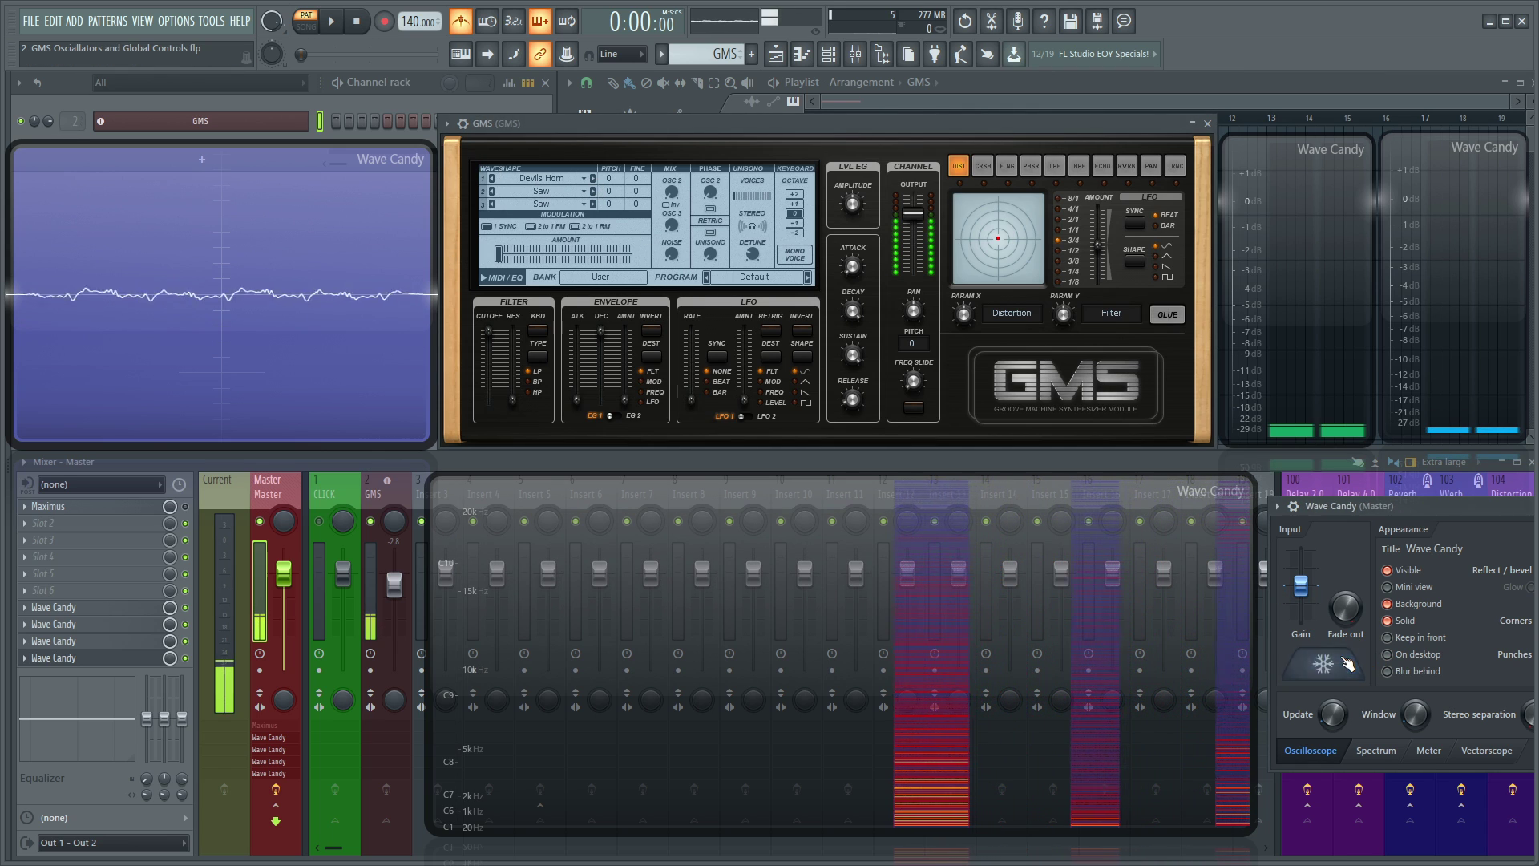
left_click(1347, 664)
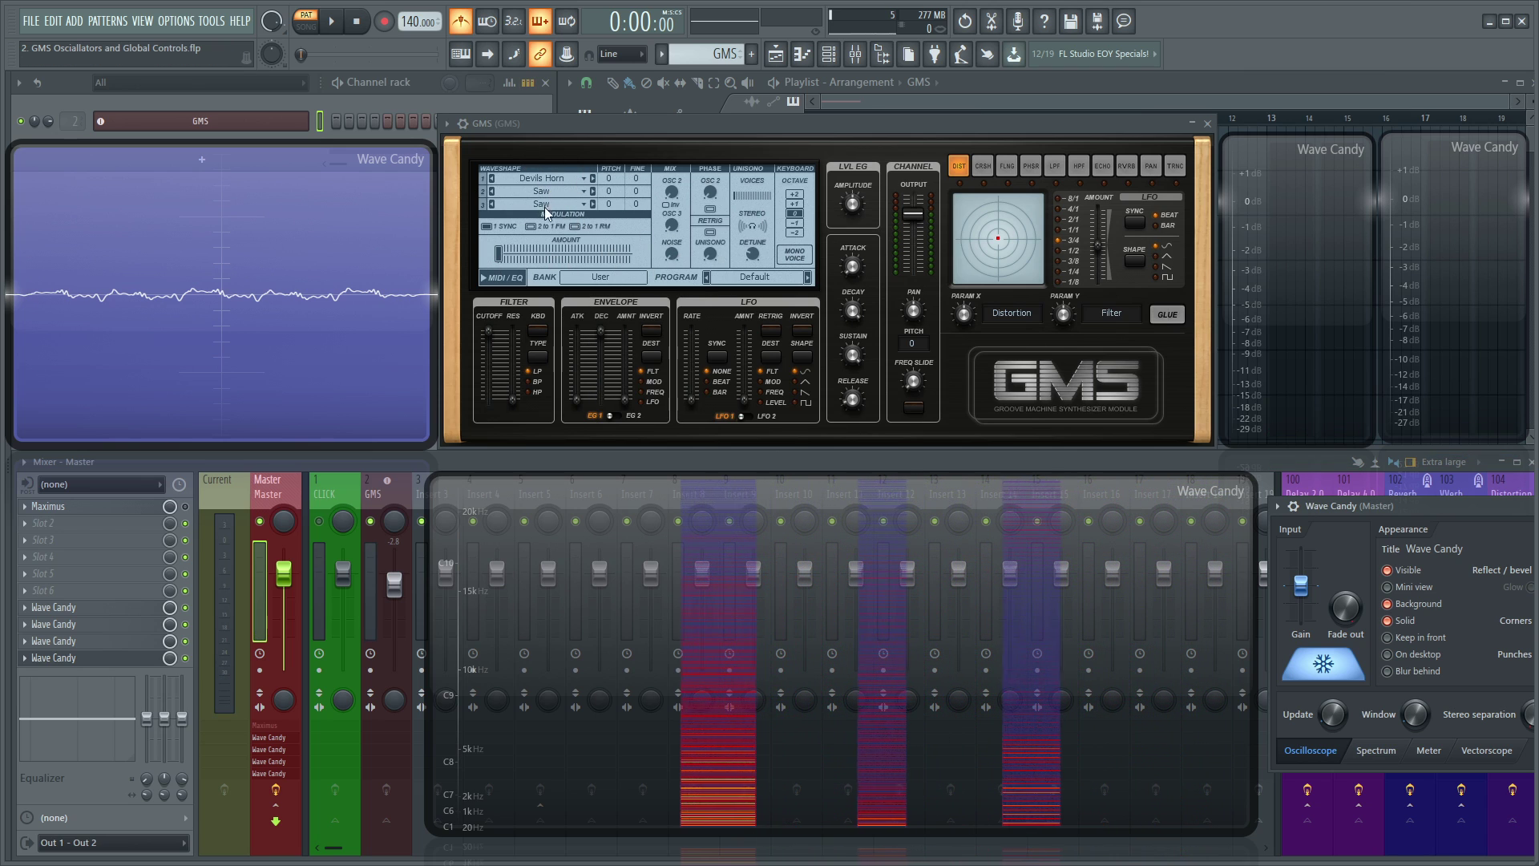
Step: Look through the available waveshapes for oscillator 1 and set it back to Saw
left_click(555, 178)
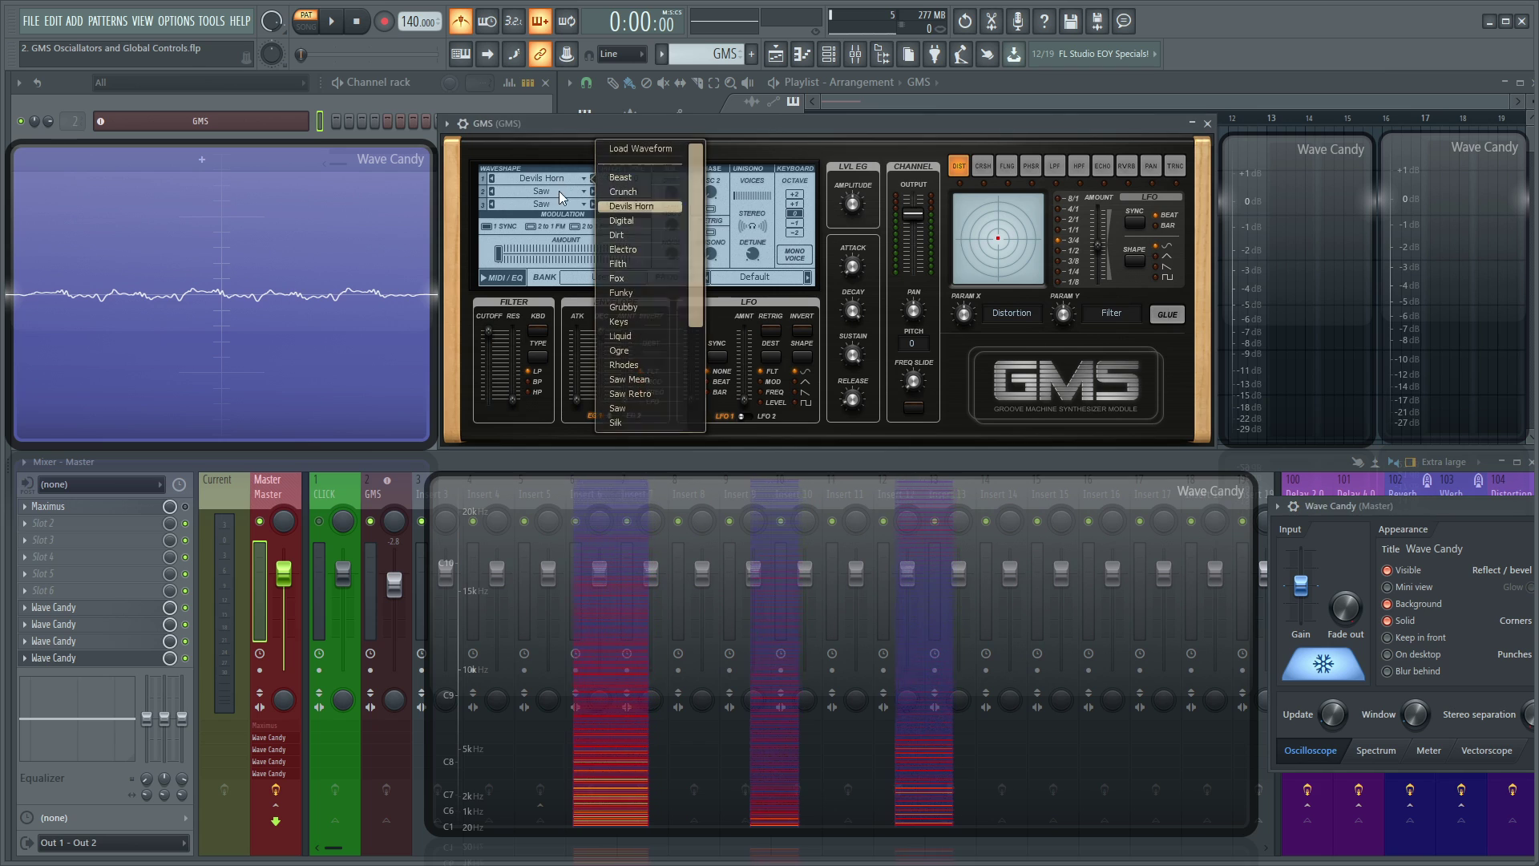
scroll(633, 273, "down", 3)
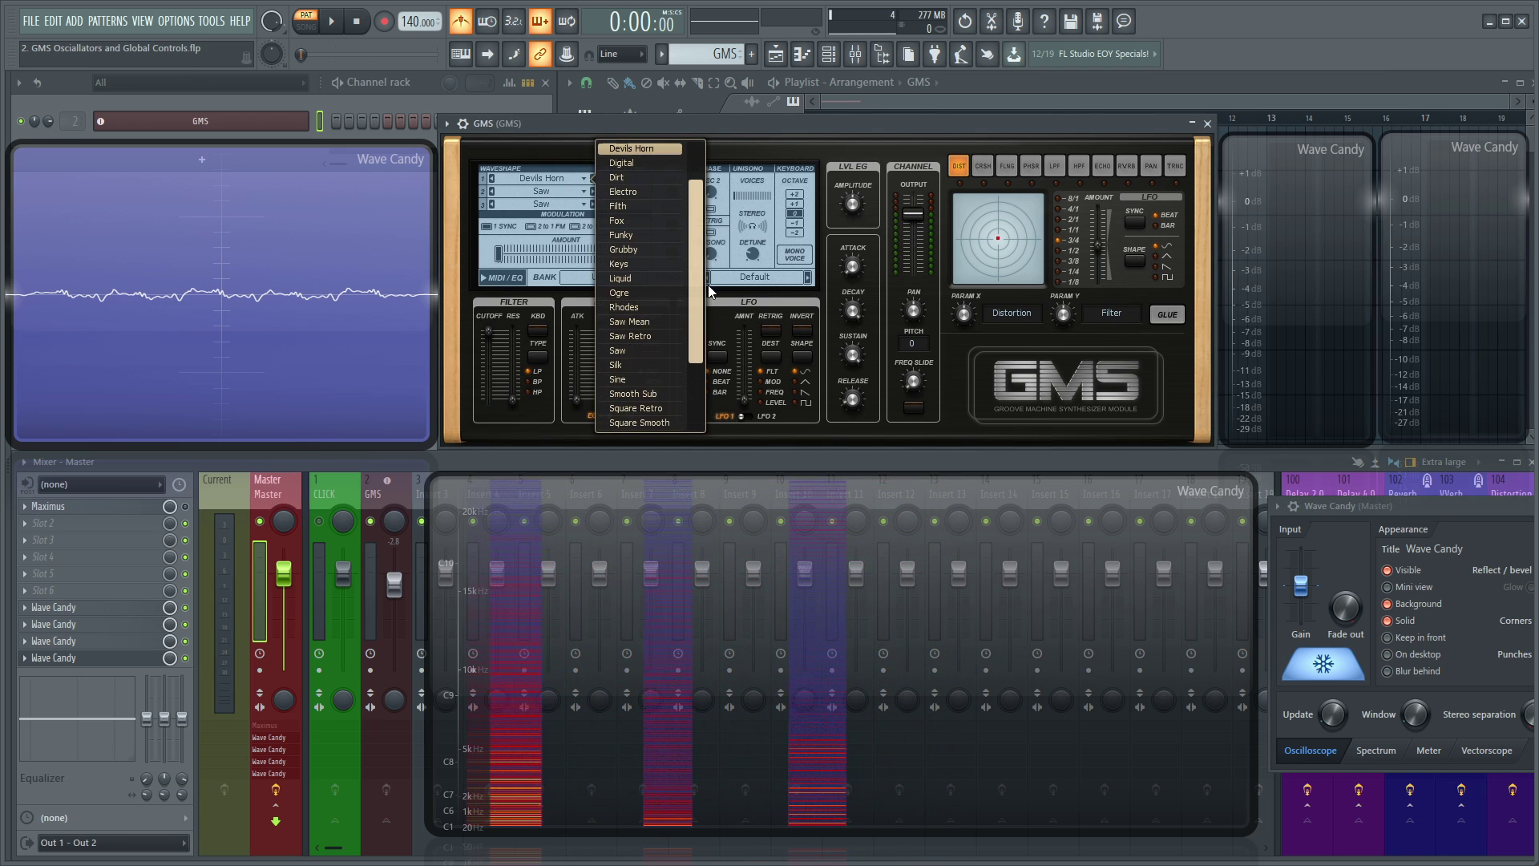
scroll(648, 309, "down", 2)
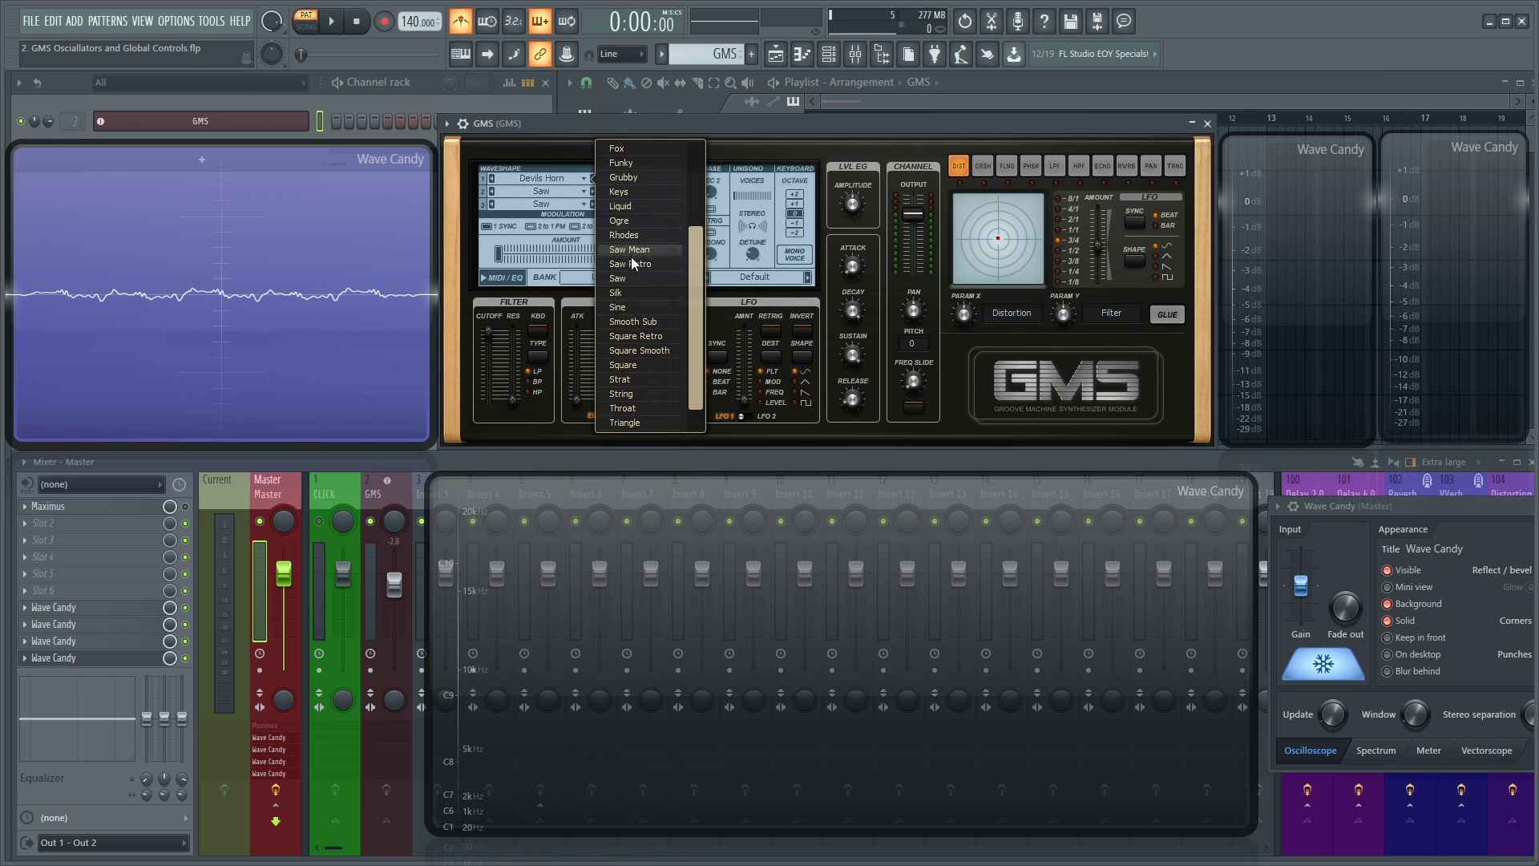
left_click(709, 169)
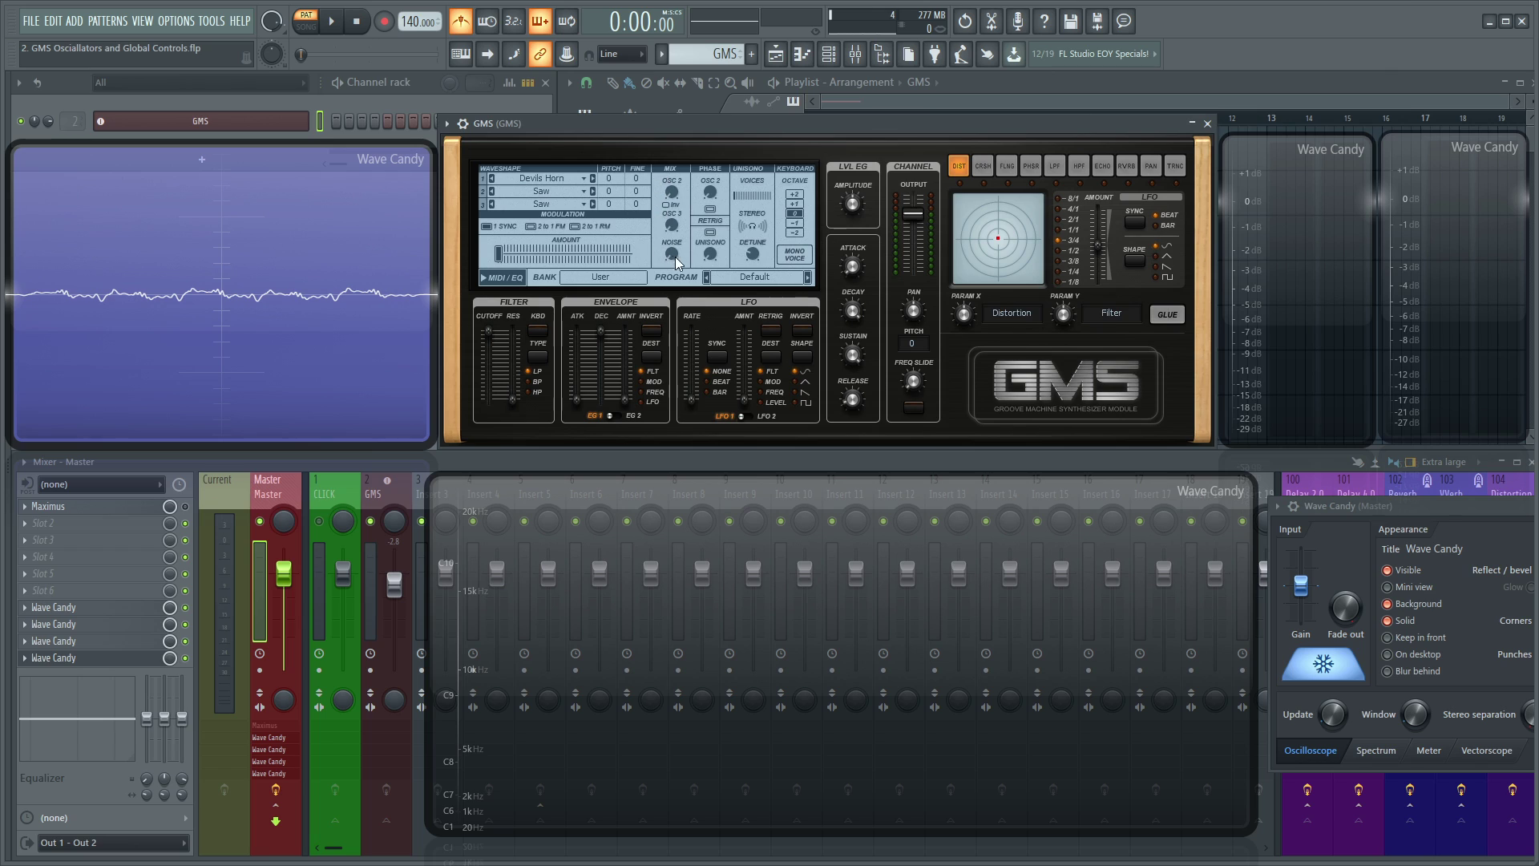
left_click(556, 186)
left_click(634, 344)
Step: Set oscillator 2's waveshape to Sine and its pitch to 24
left_click(548, 189)
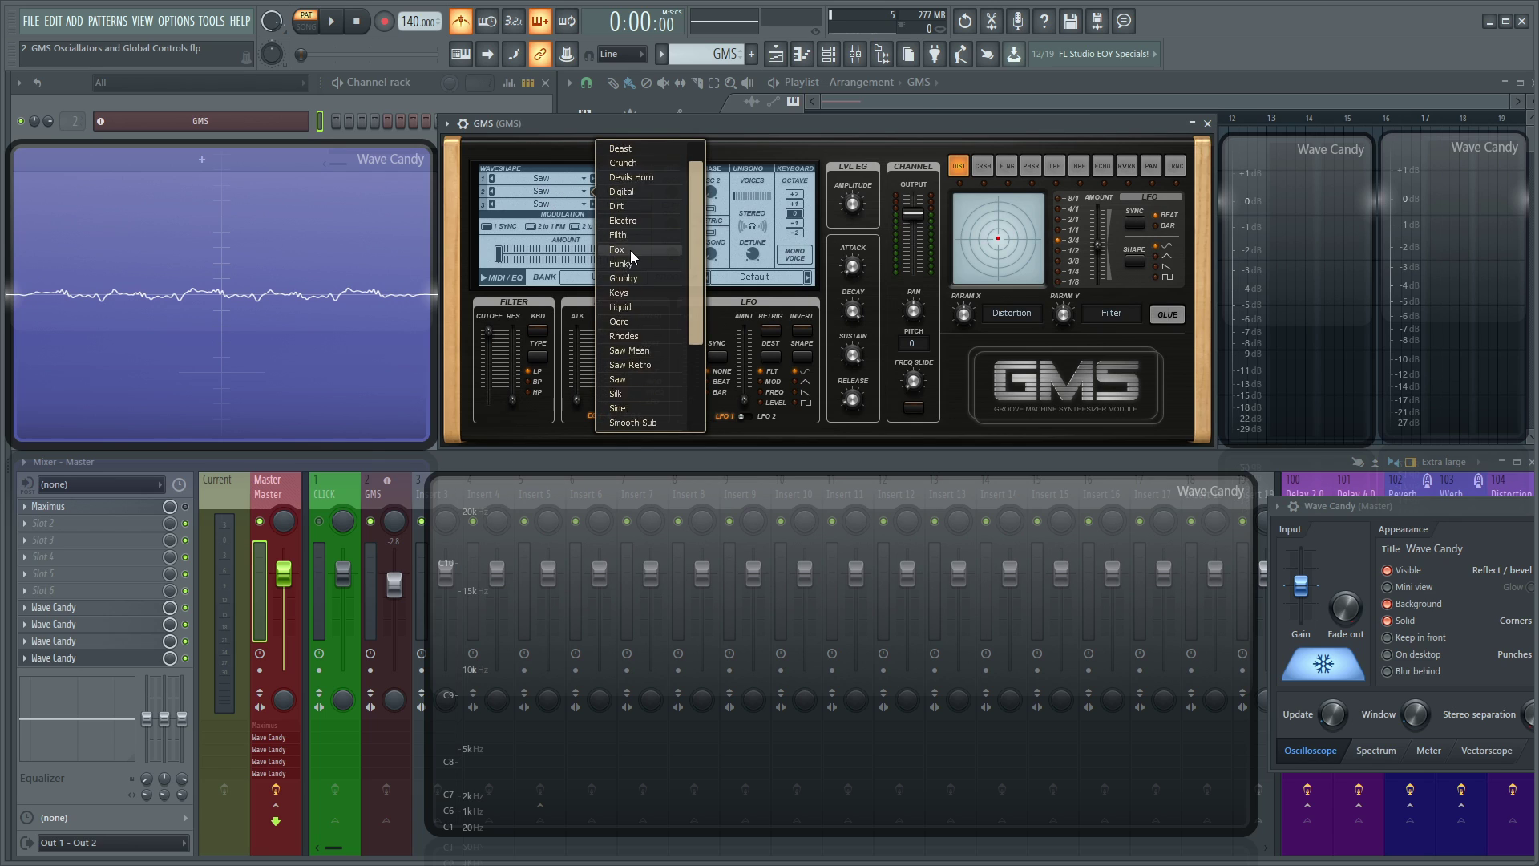
left_click(623, 351)
left_click_drag(609, 190, 608, 160)
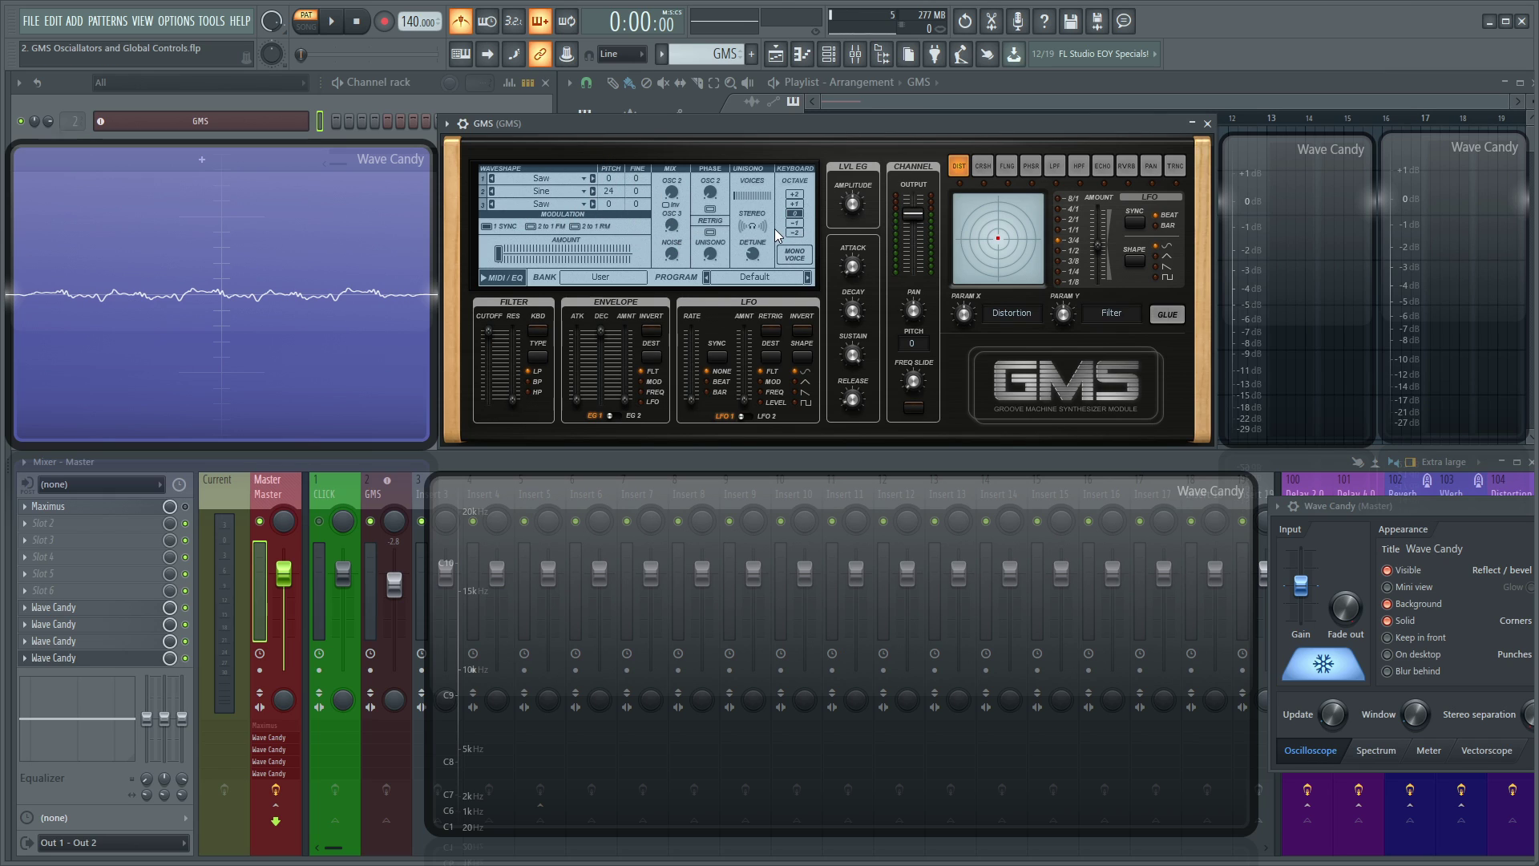
Step: Play a test note and adjust oscillator 2's mix level to about 0.36 %
key("s")
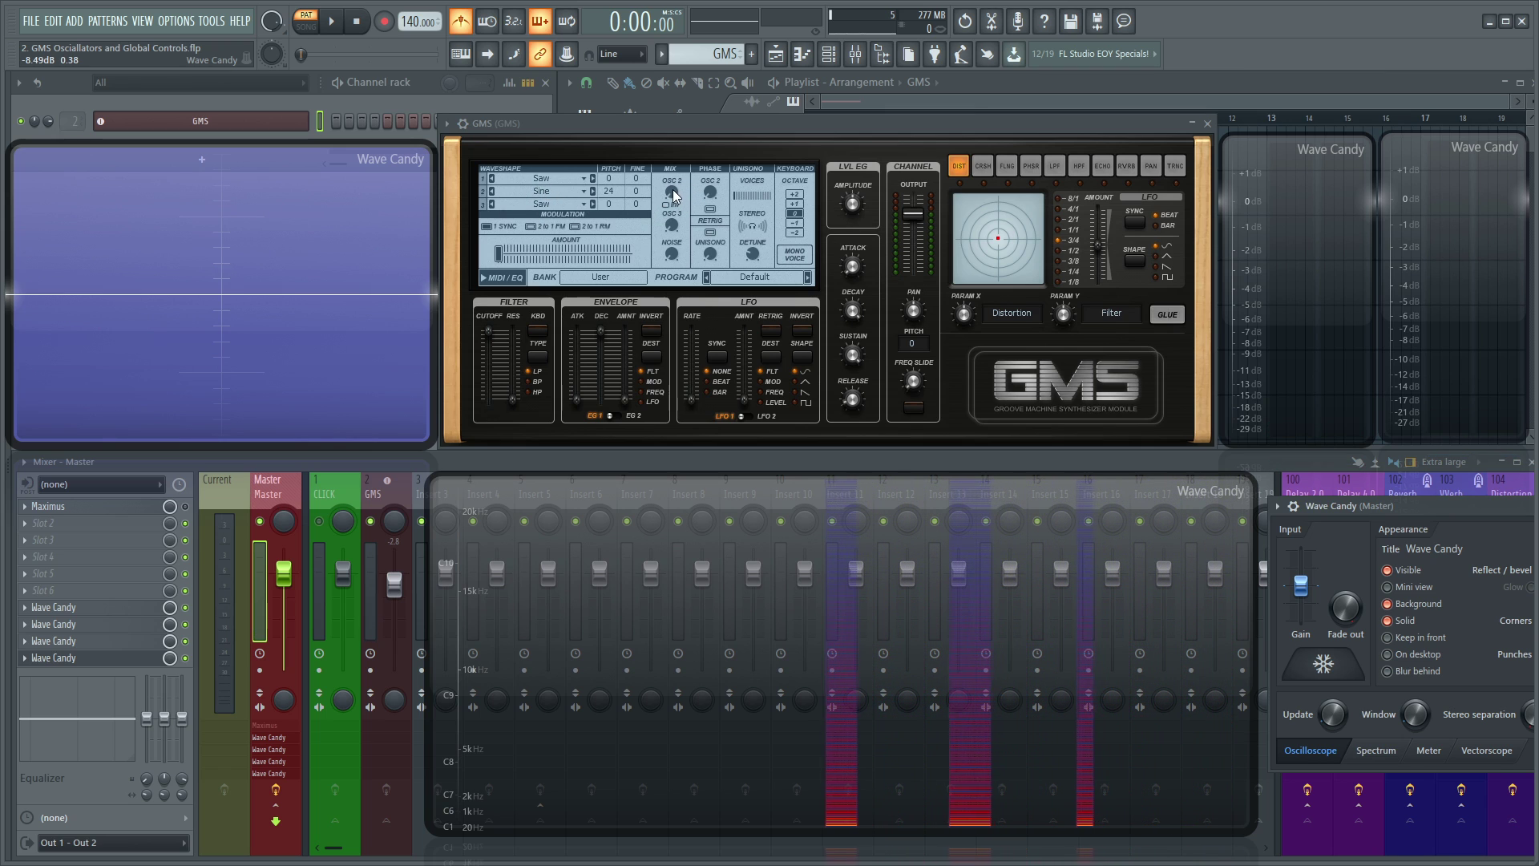
left_click_drag(674, 197, 674, 186)
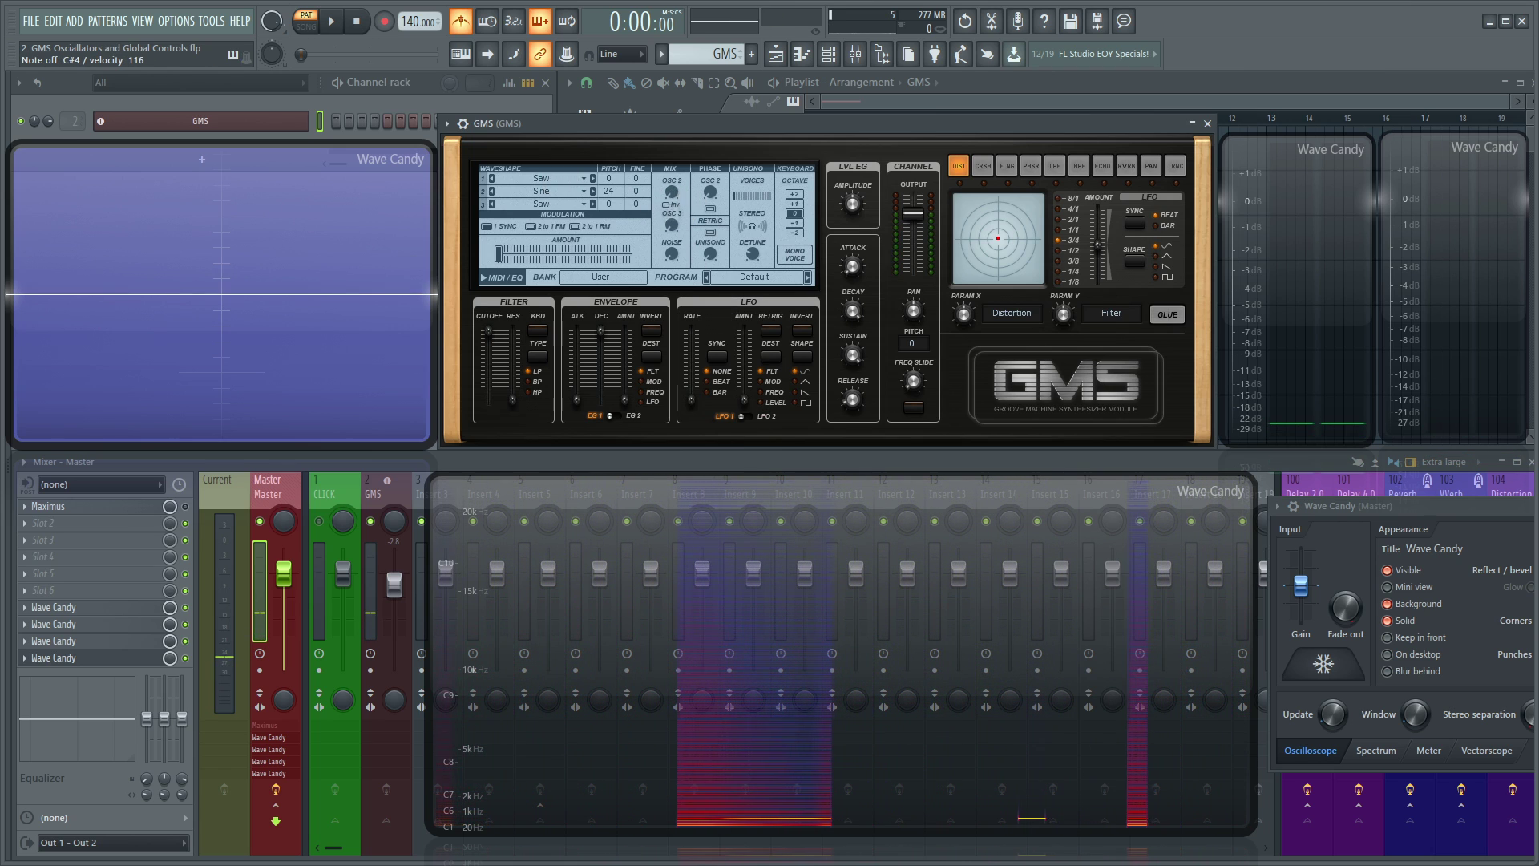
mouse_move(671, 192)
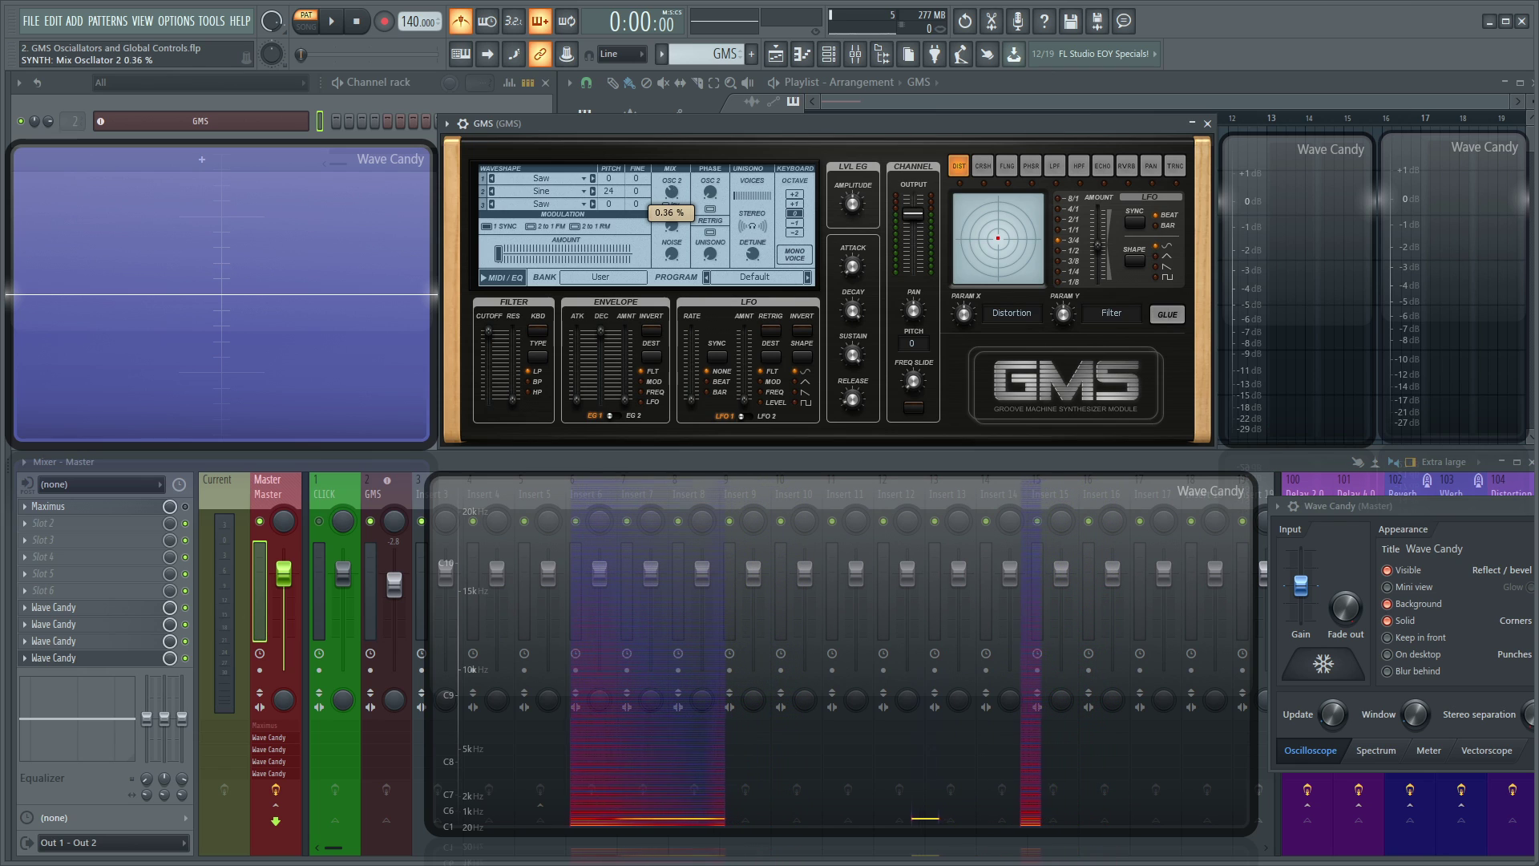
Step: Set oscillator 3 to Sine with pitch 36 and adjust the mix levels of oscillators 2 and 3, with oscillator 3 at about 0.46 %
left_click(546, 204)
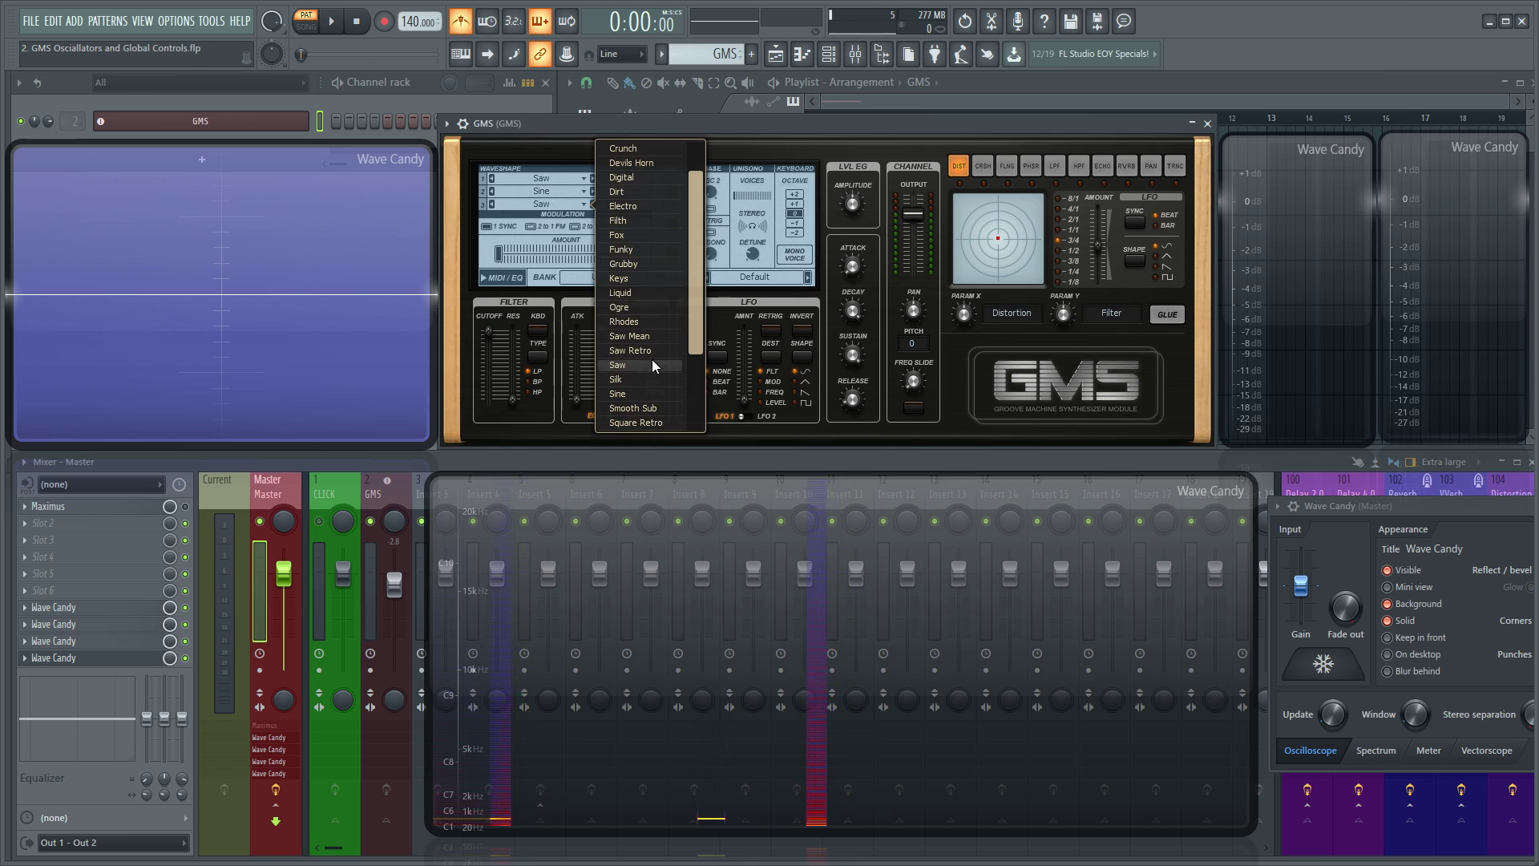
left_click(637, 394)
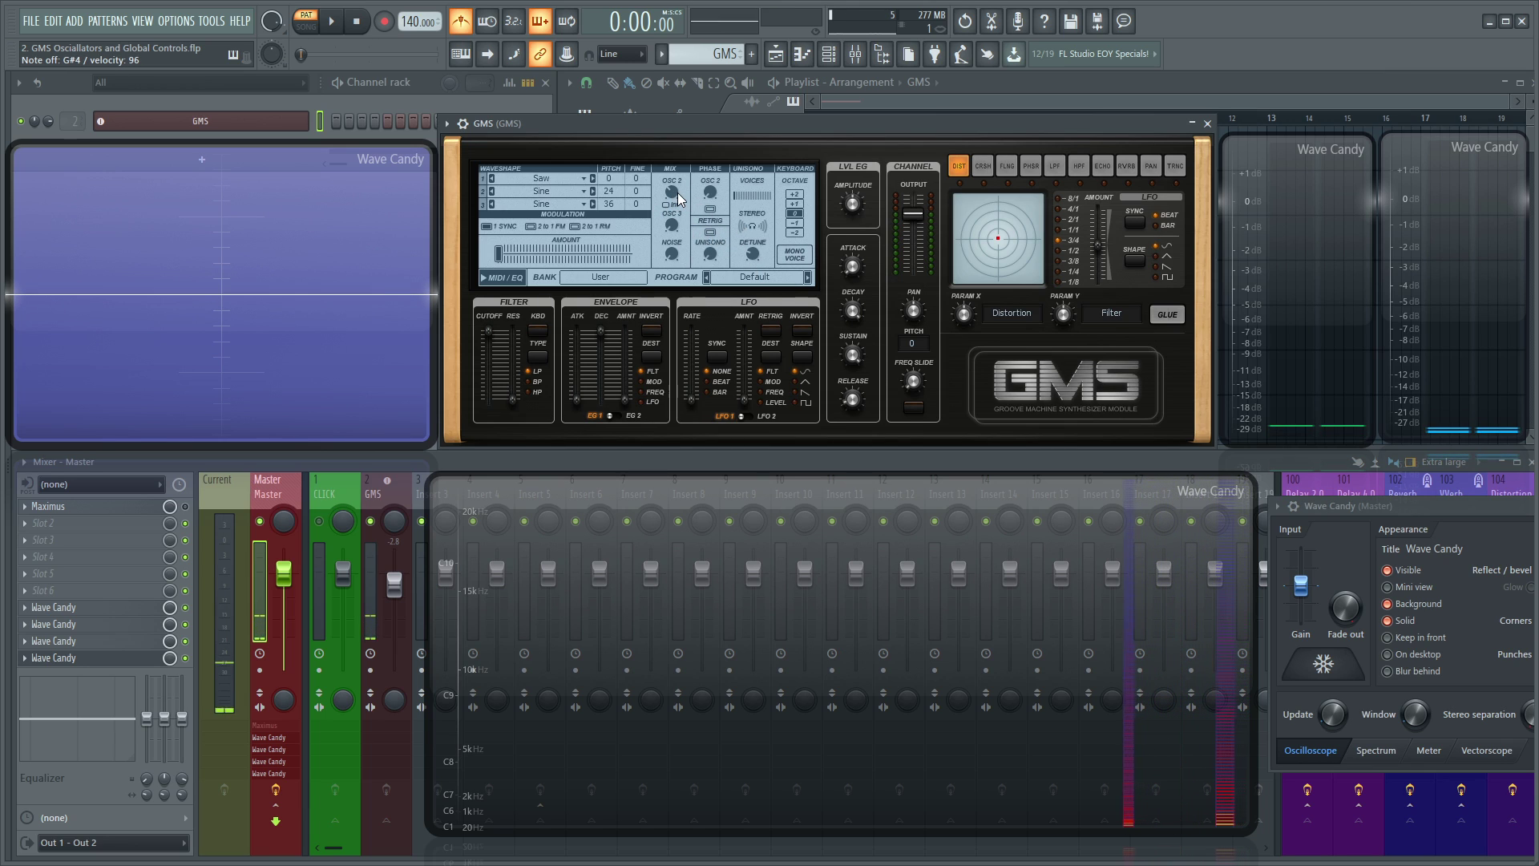
left_click_drag(672, 192, 672, 144)
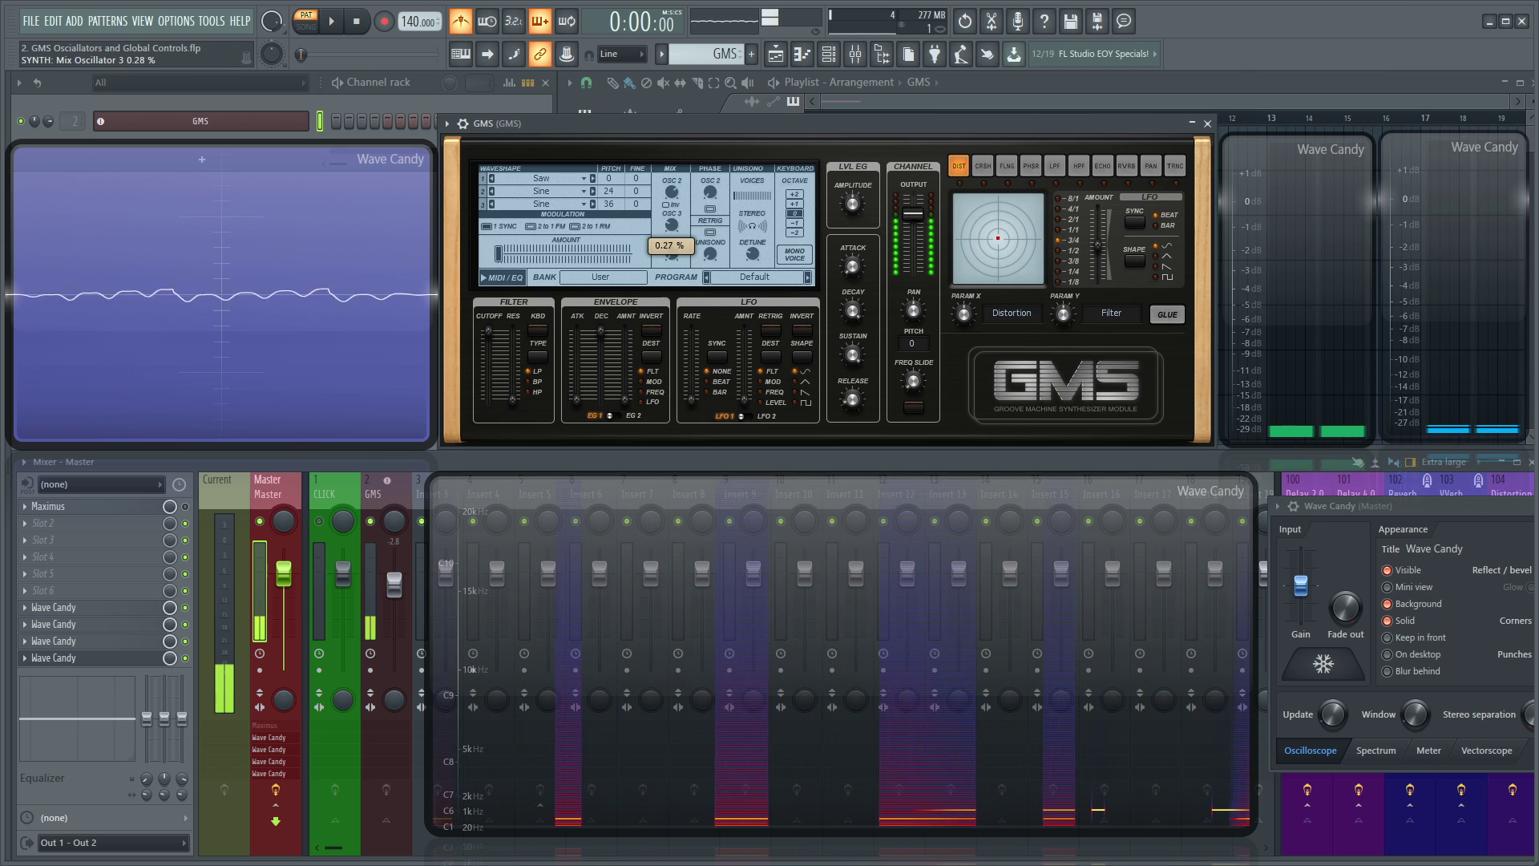
mouse_move(672, 225)
left_mouse_down()
mouse_move(672, 161)
mouse_move(672, 213)
mouse_move(643, 233)
left_mouse_up()
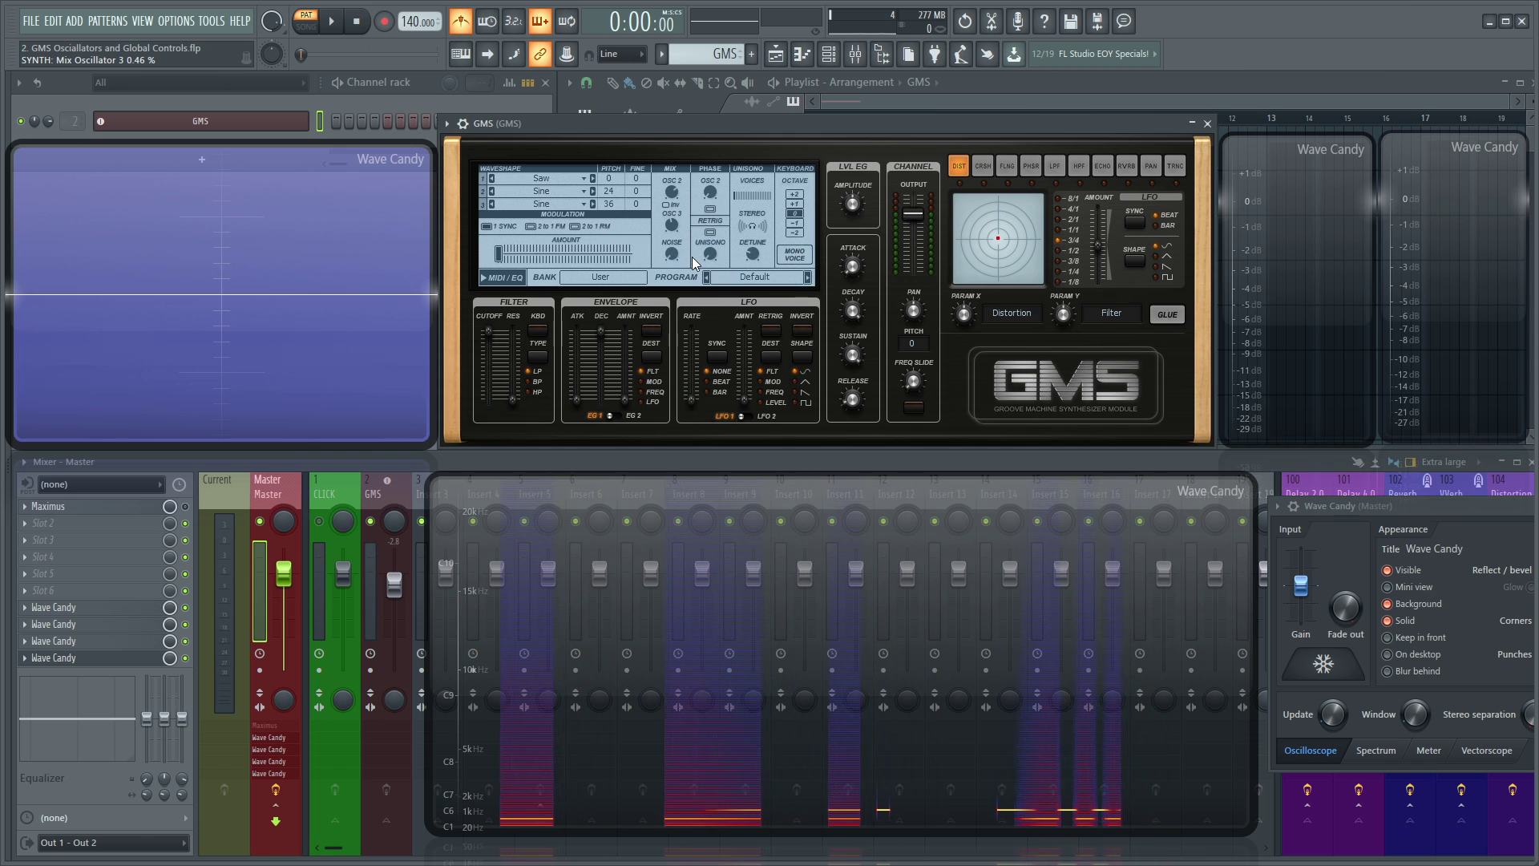
Step: Adjust the noise level in the oscillator mix
left_click_drag(675, 256, 675, 257)
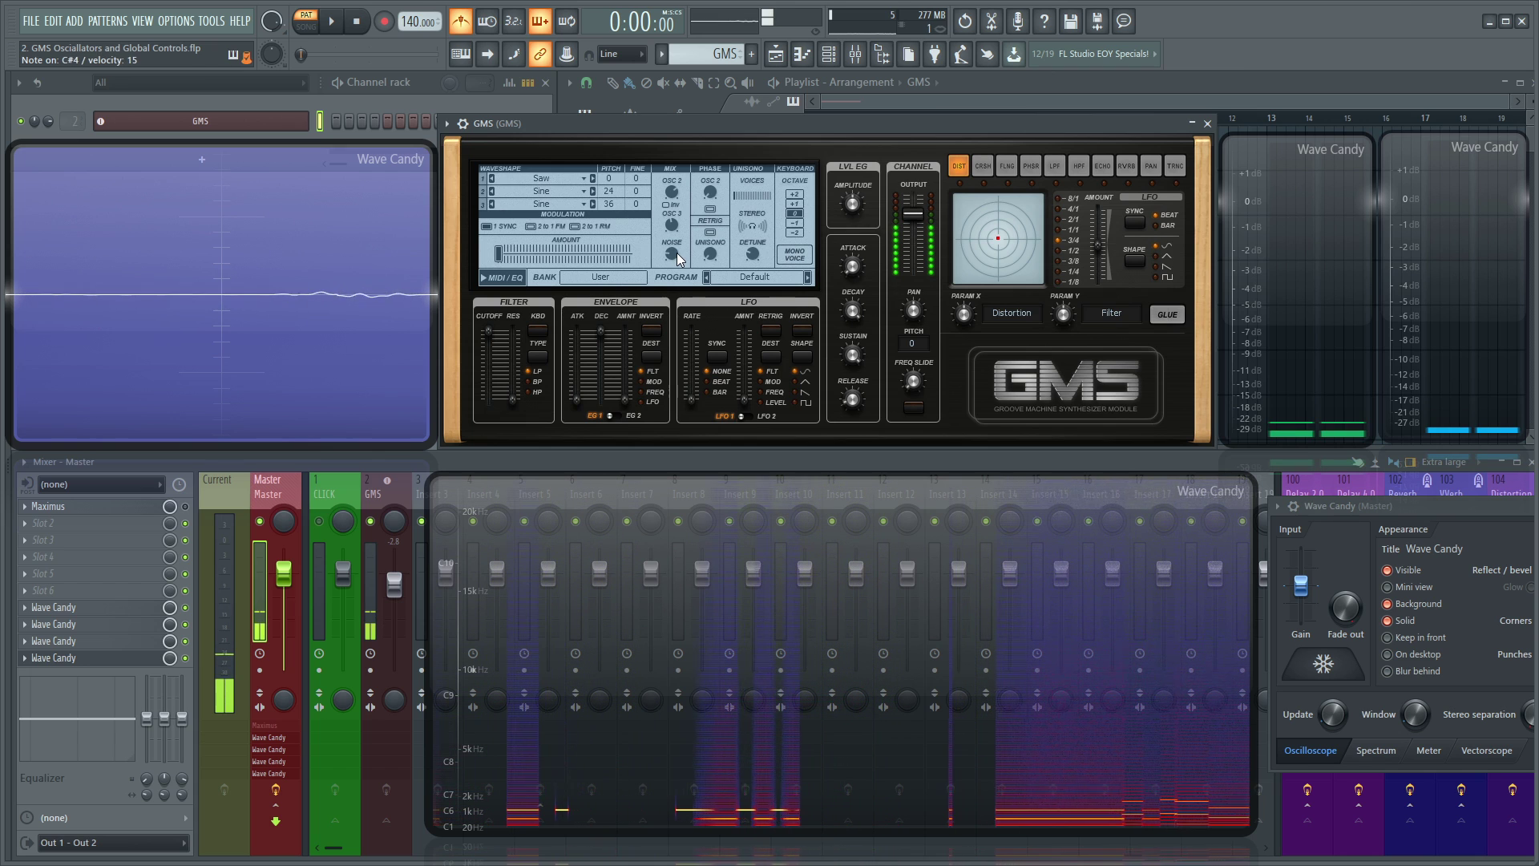
left_click_drag(677, 252, 677, 247)
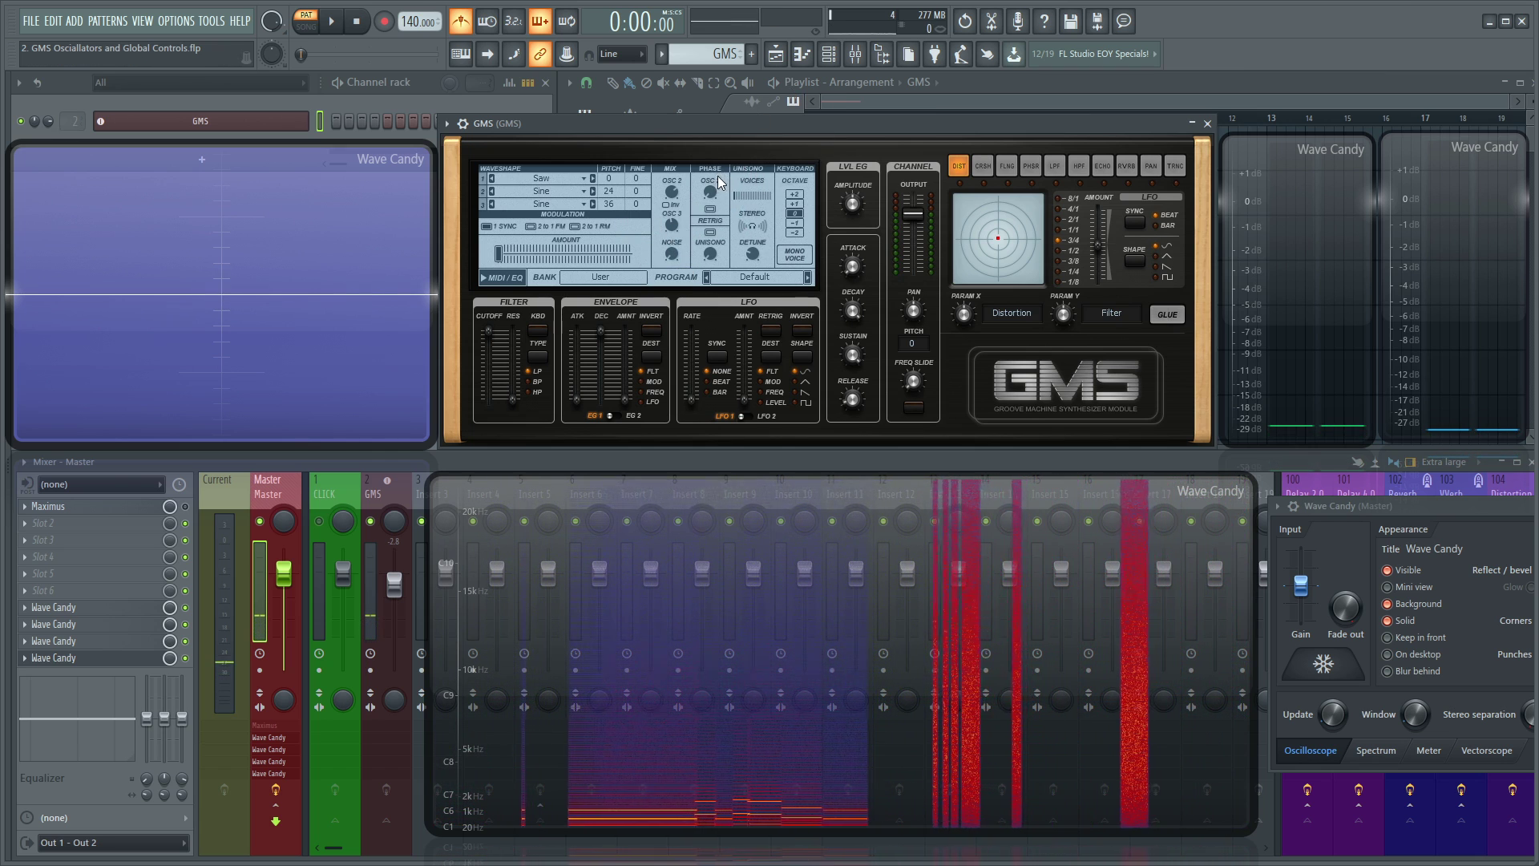
Step: Invert oscillator 2, adjust its phase offset to 0.00 %, and play test notes
left_click_drag(722, 178, 721, 172)
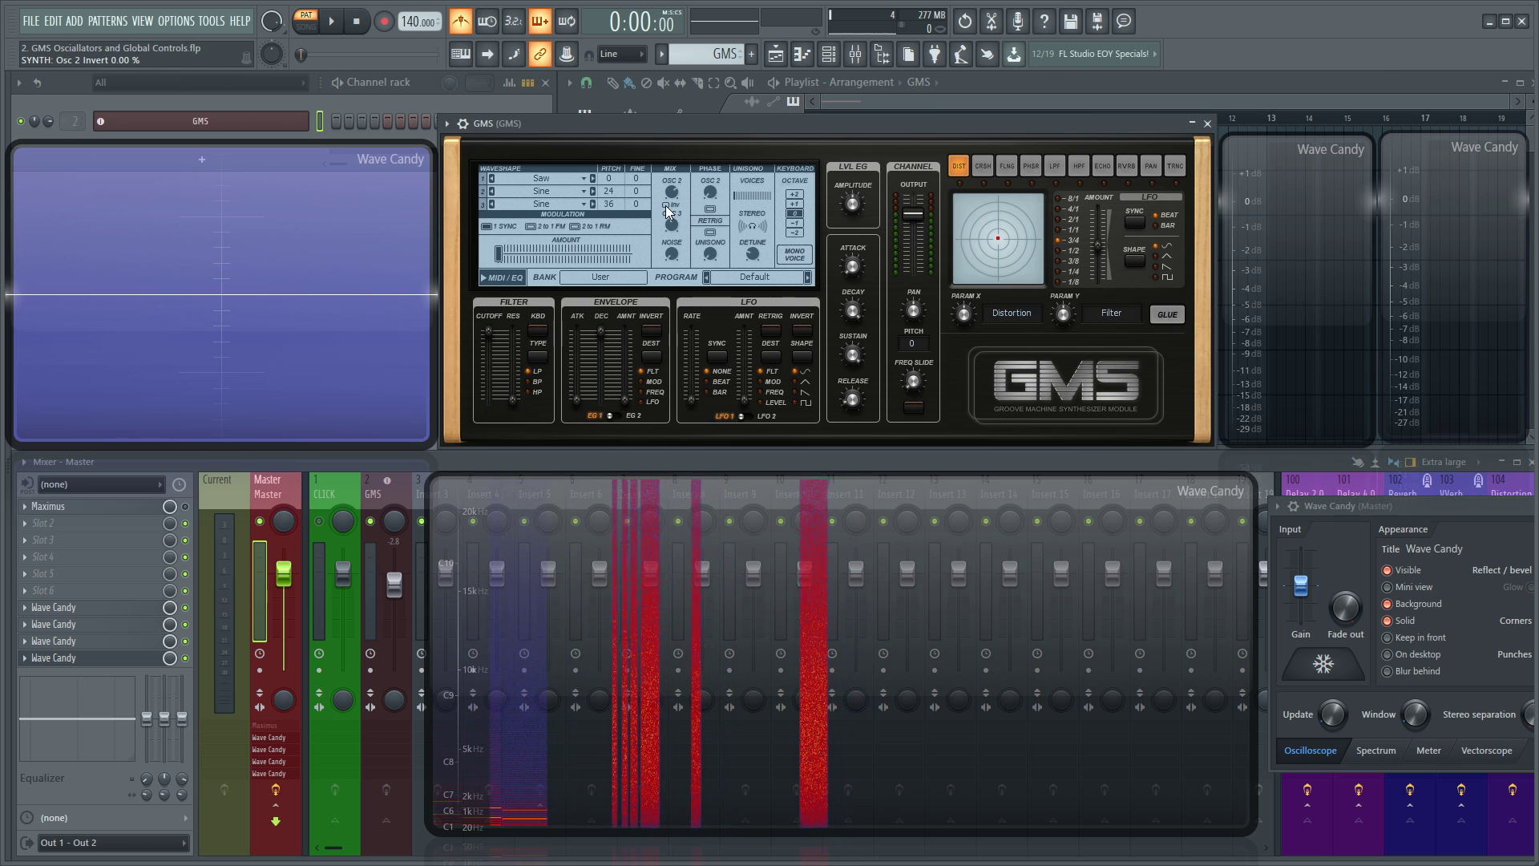
left_click_drag(710, 192, 709, 201)
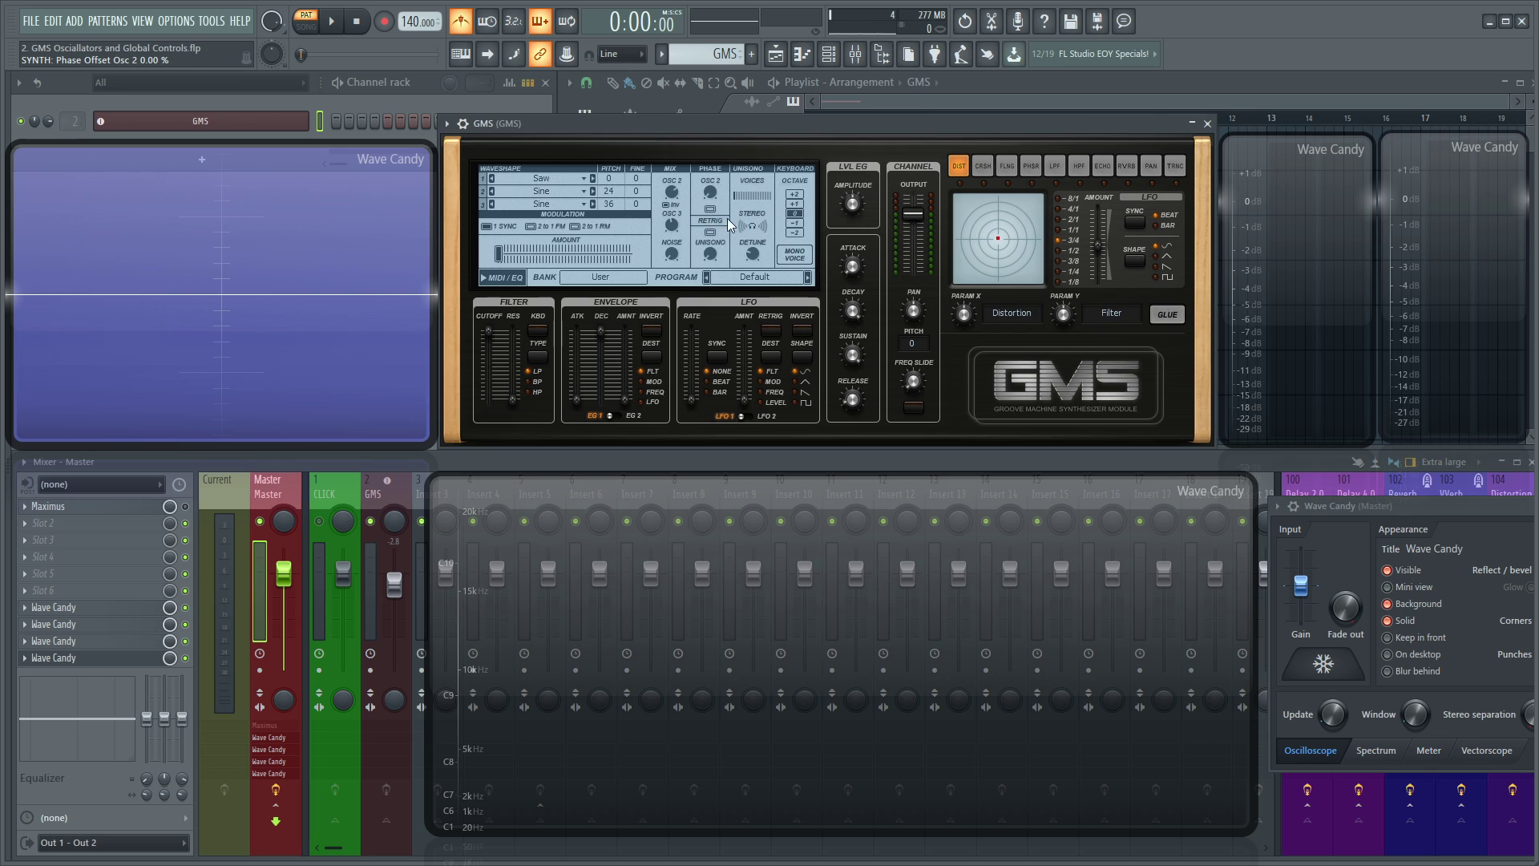
key("s")
key("s")
key("s")
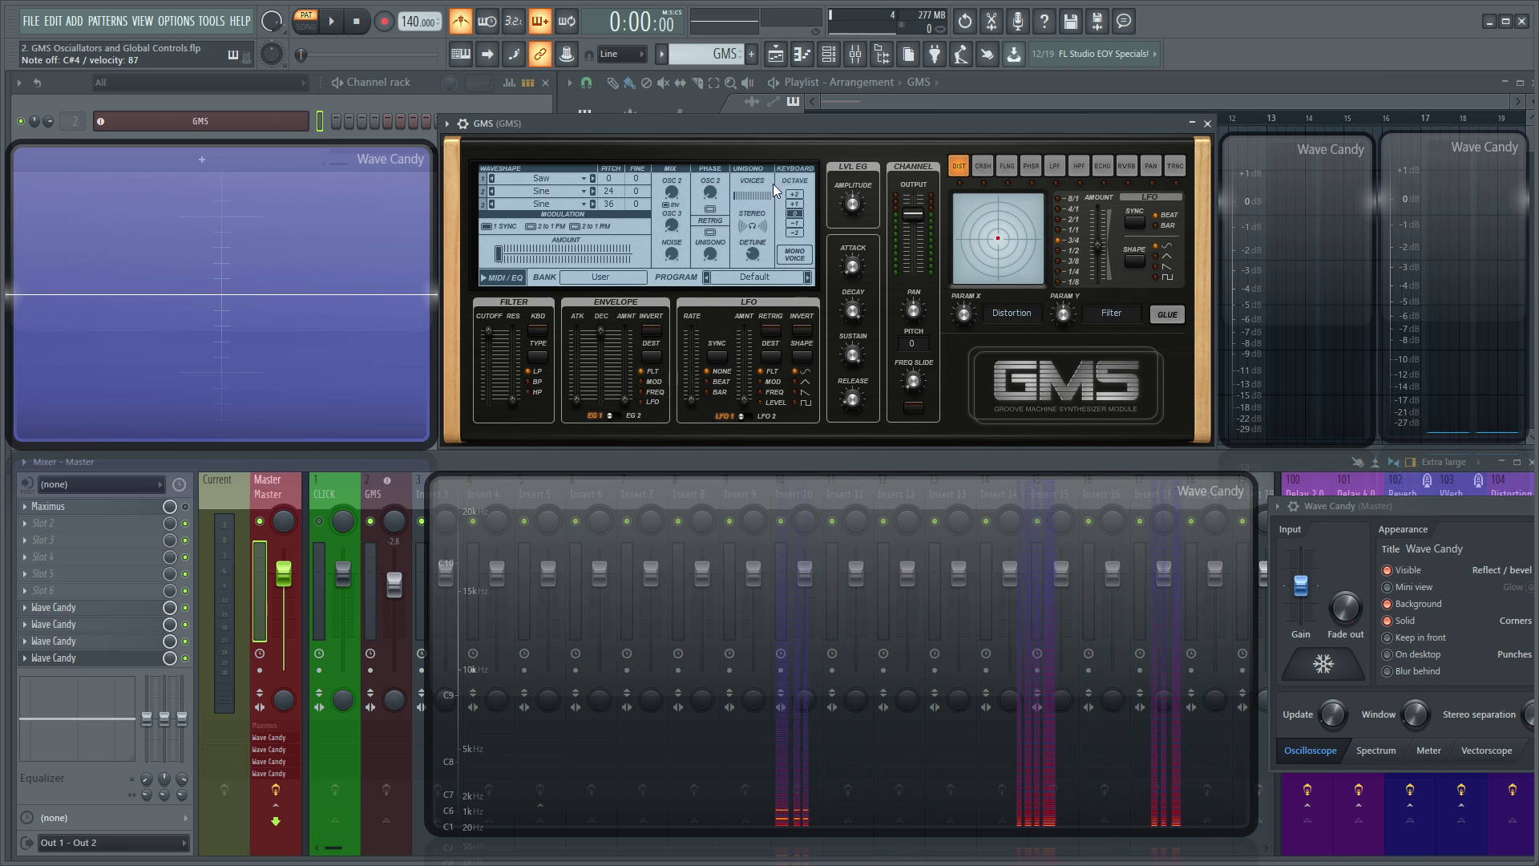
Step: Increase the unison voices and adjust the unison stereo spread while playing test notes
left_click(752, 196)
mouse_move(772, 194)
left_mouse_down()
mouse_move(771, 162)
mouse_move(748, 186)
left_mouse_up()
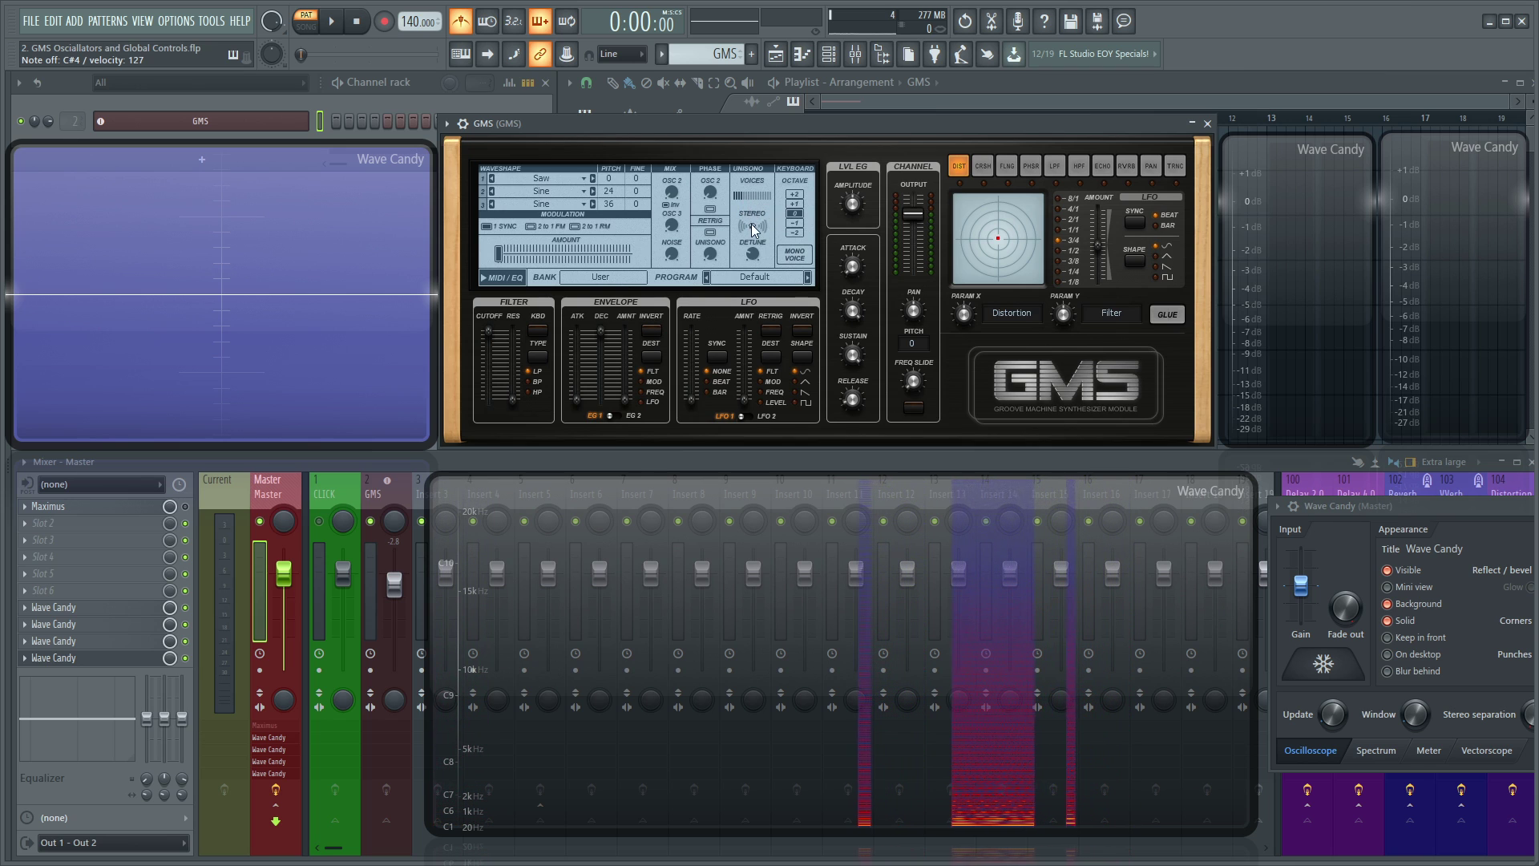
key("s")
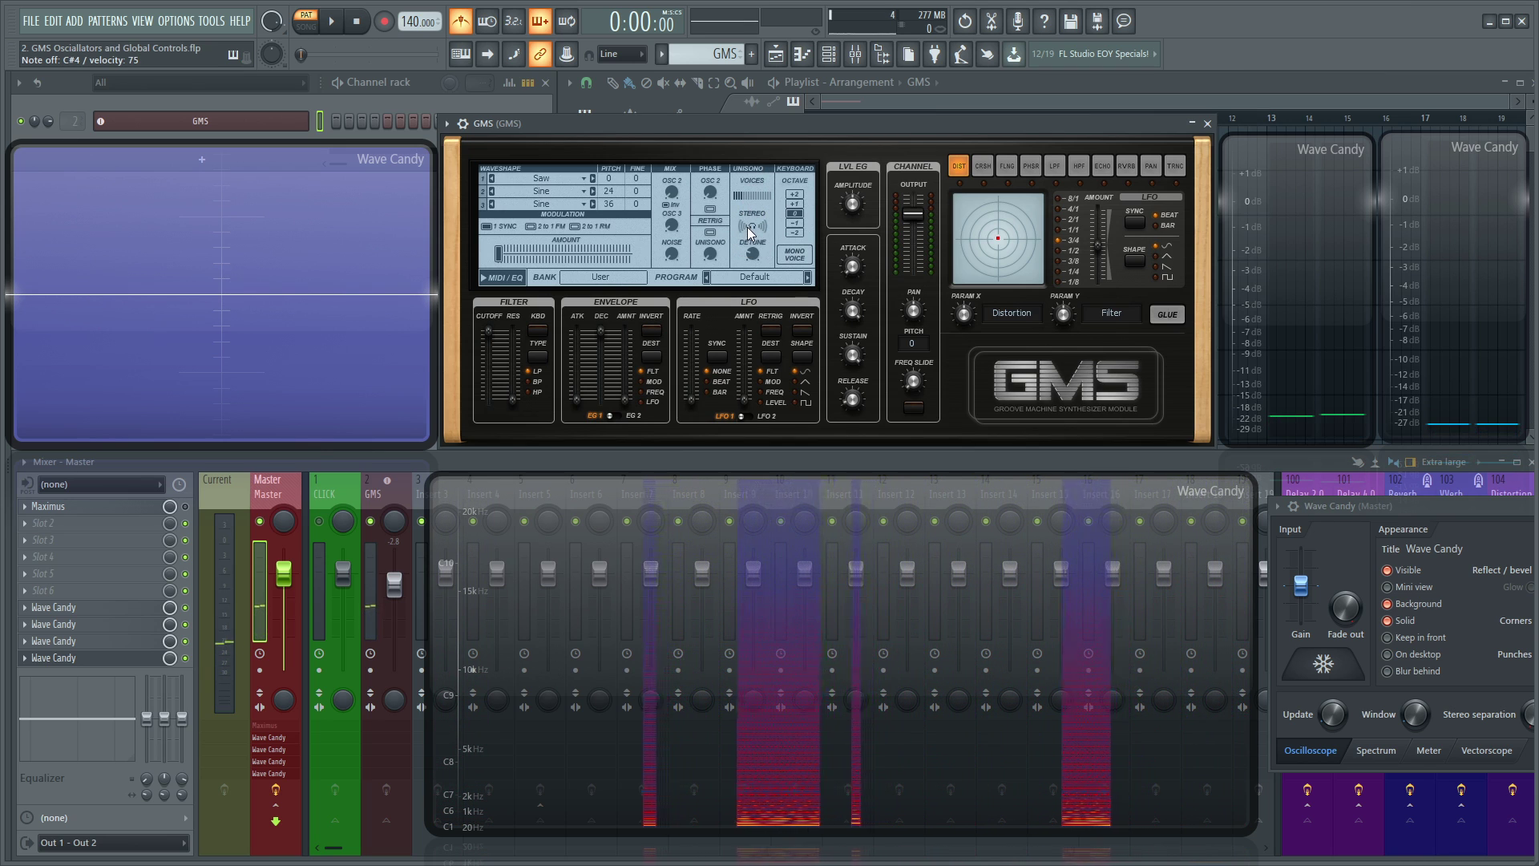
key("s")
left_click_drag(740, 229, 740, 223)
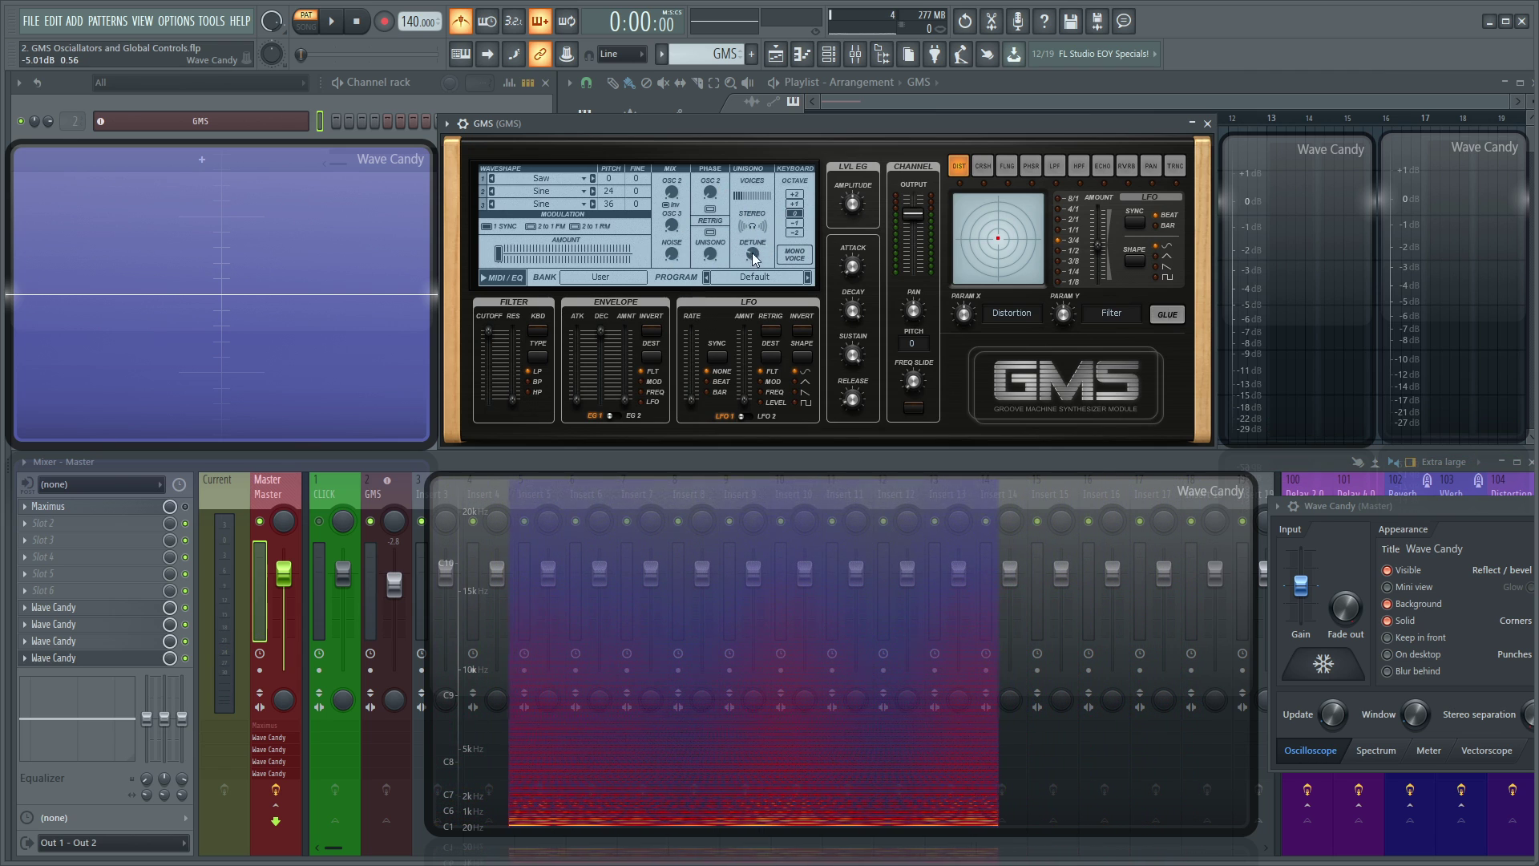
Step: Set the keyboard octave to -2 and adjust the unison detune to about 0.45 %
left_click_drag(754, 252, 754, 252)
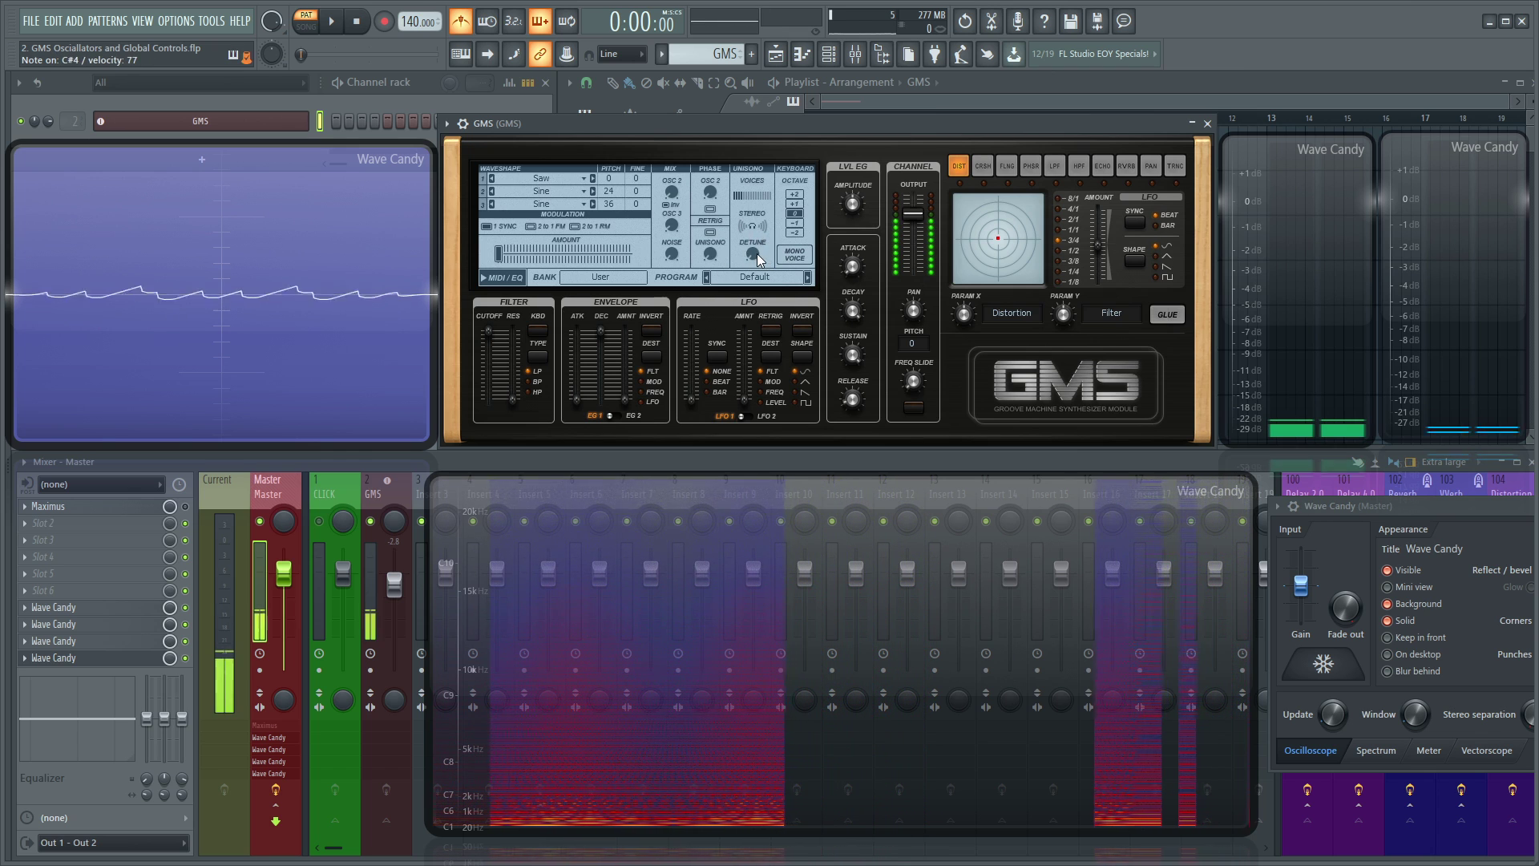
left_click_drag(757, 253, 757, 265)
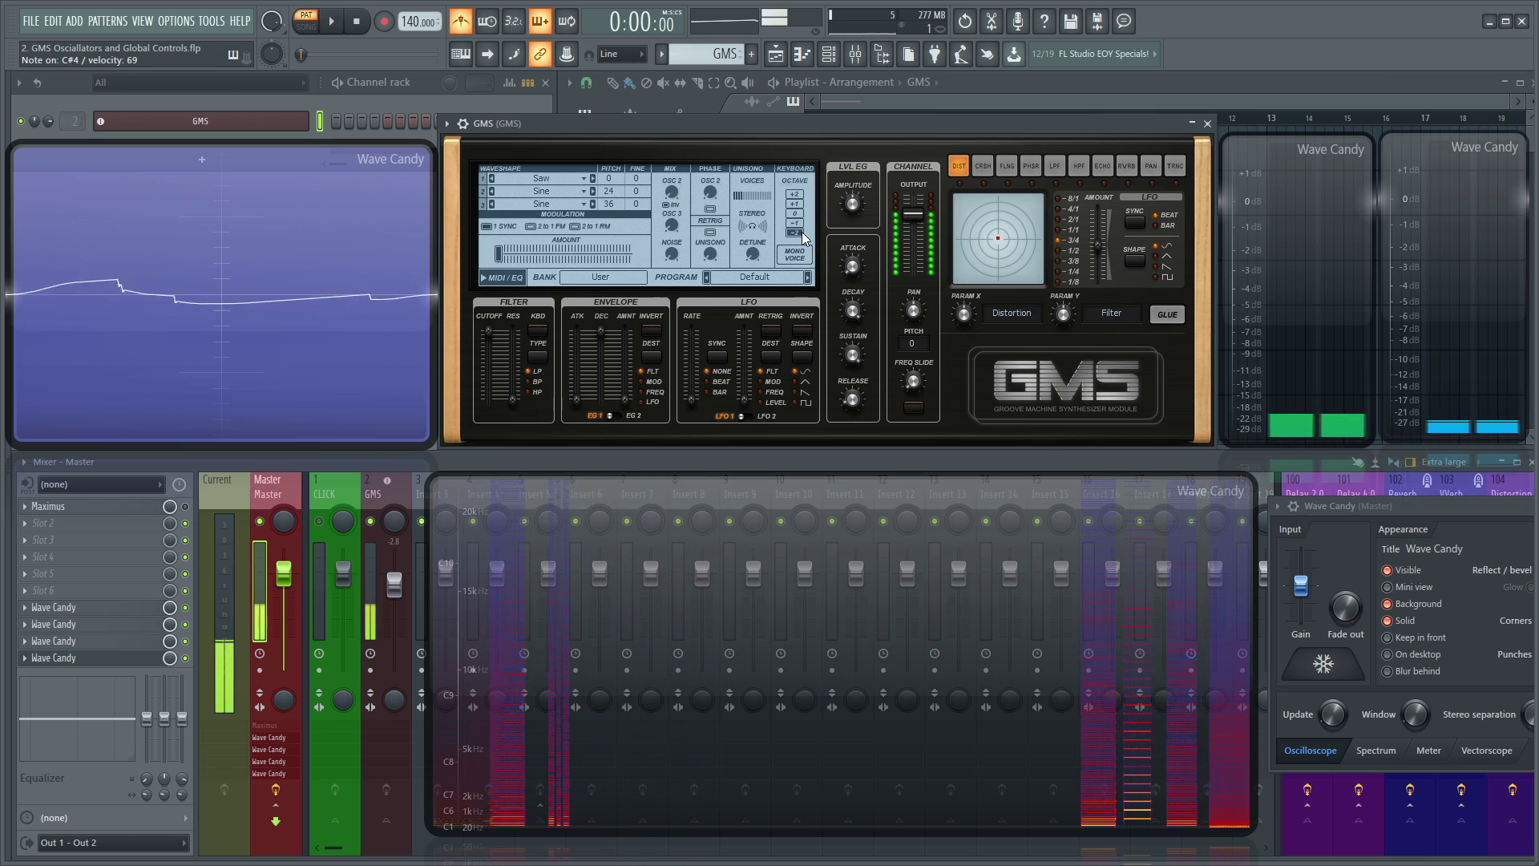
left_click(752, 254)
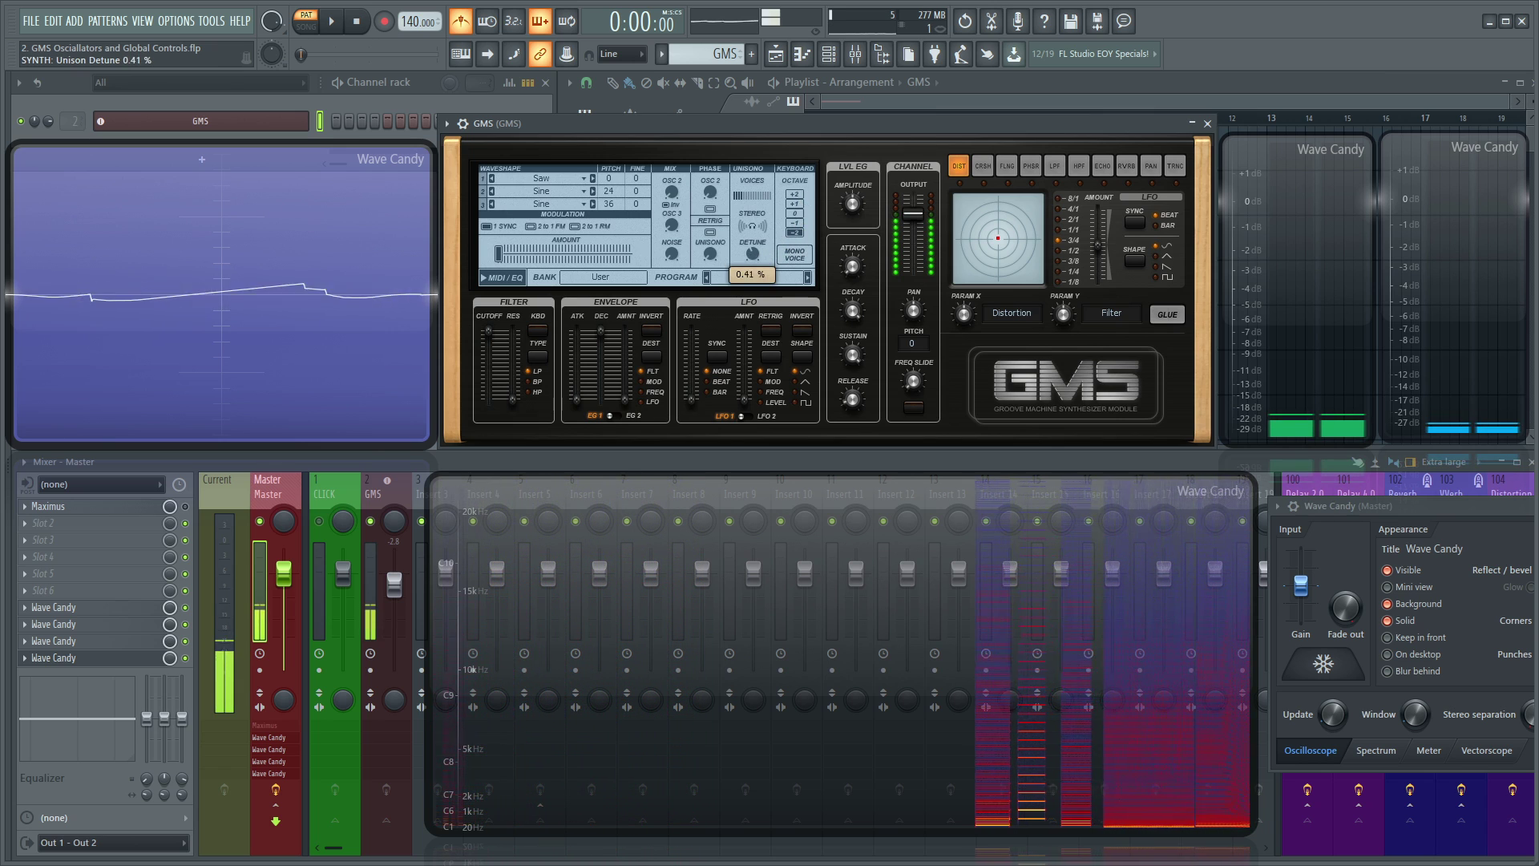
left_click_drag(752, 255, 753, 246)
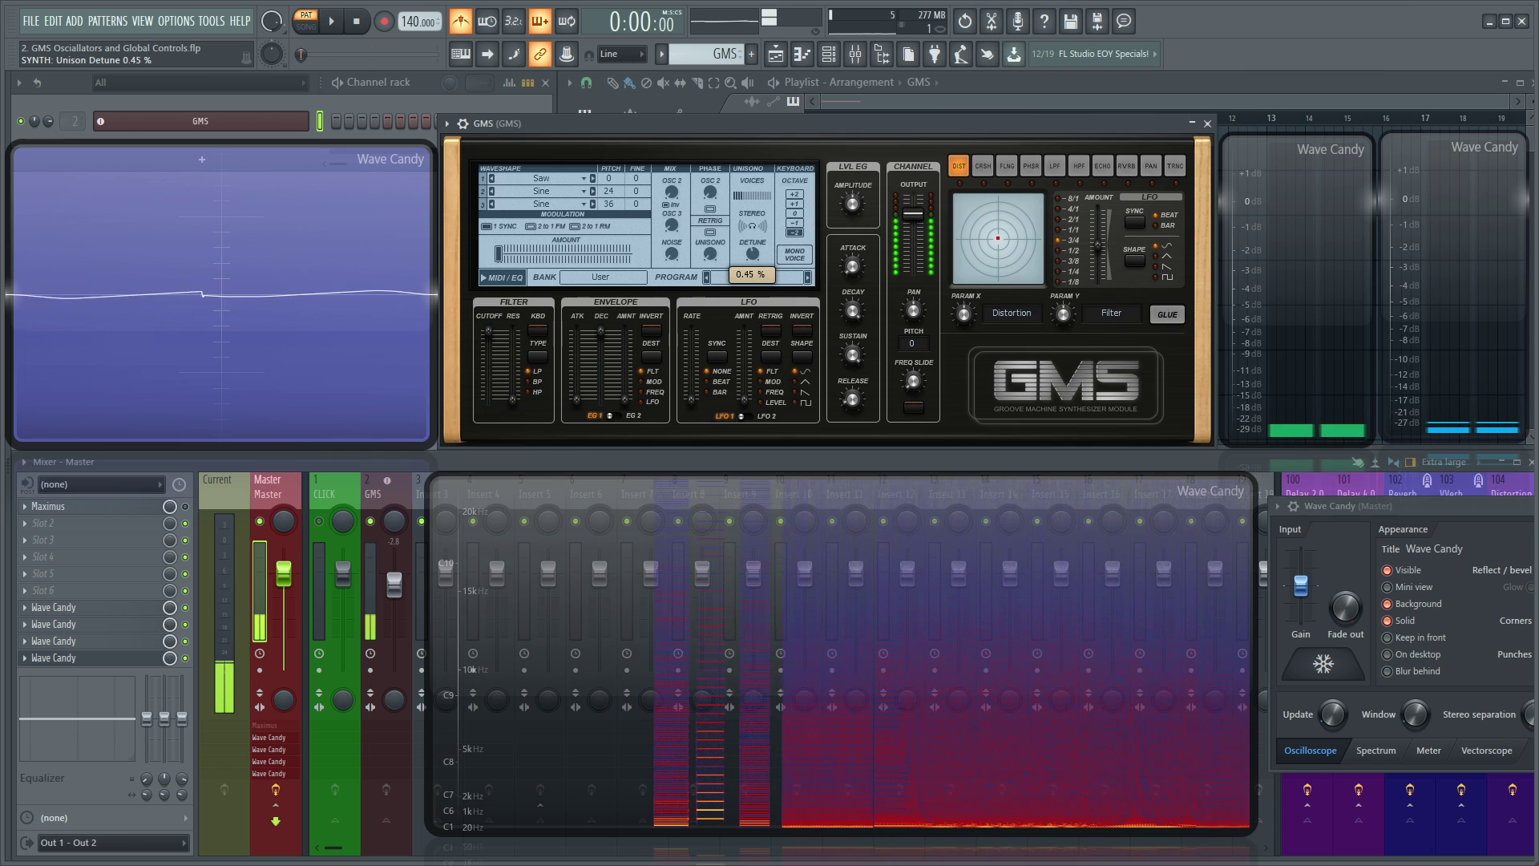
left_click_drag(753, 246, 752, 245)
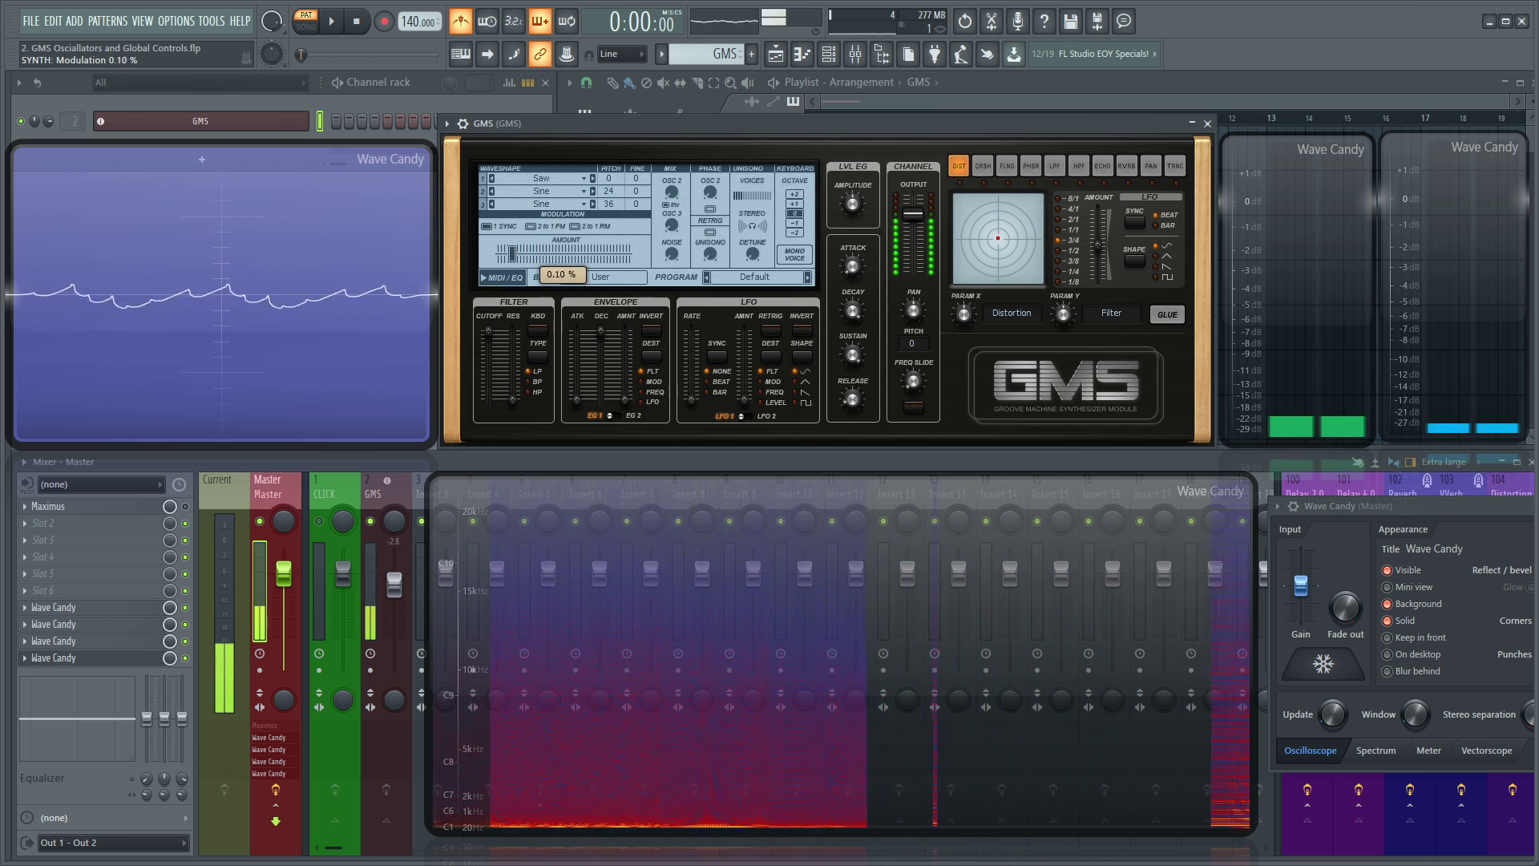
Step: Sweep the modulation amount in 1 SYNC mode and return it to zero while playing test notes
left_click_drag(512, 254, 517, 254)
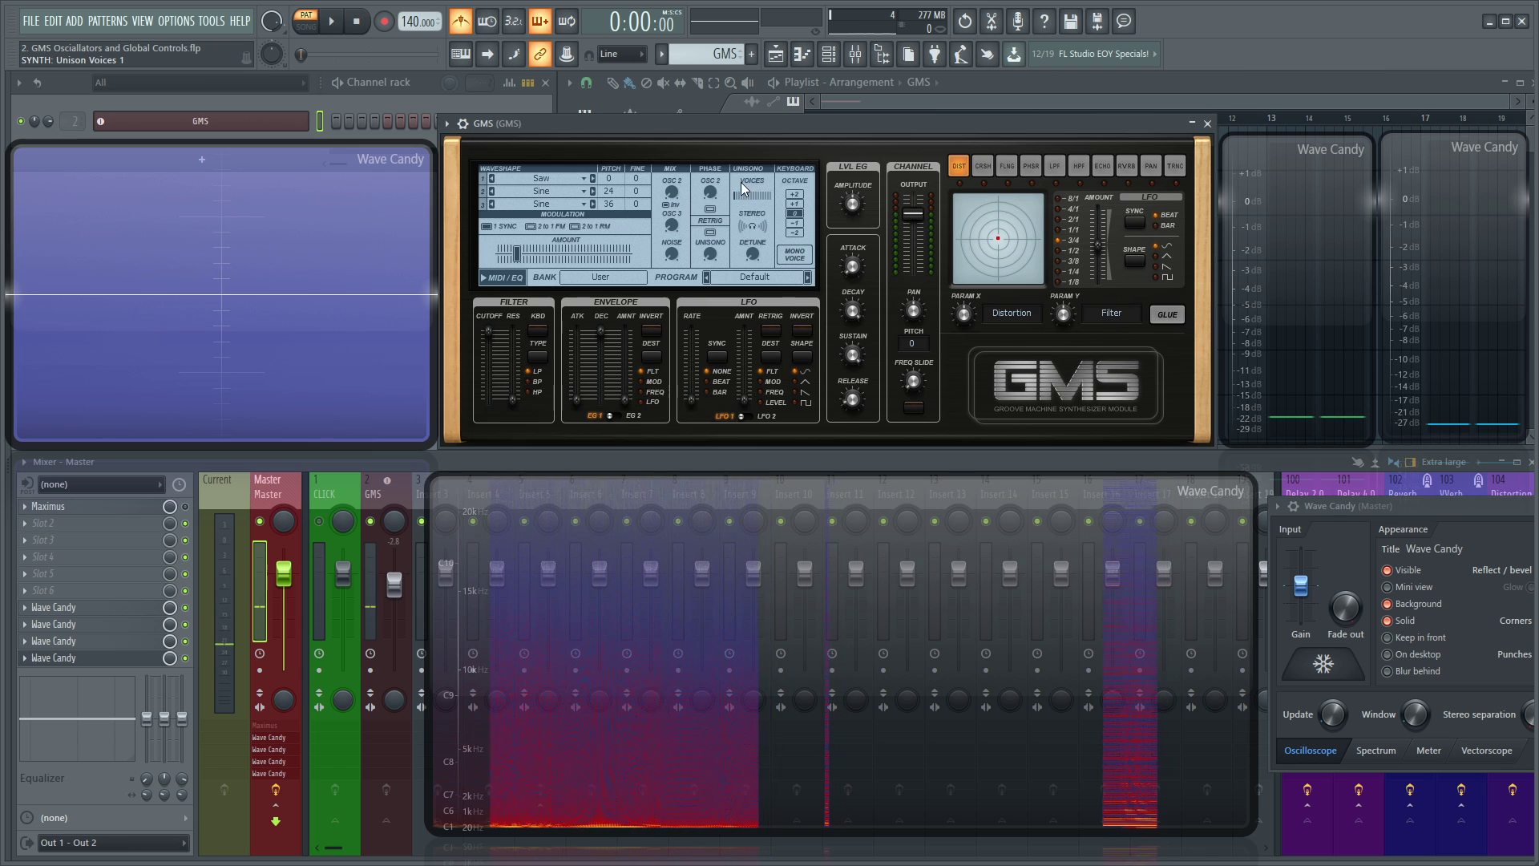
mouse_move(521, 255)
left_mouse_down()
mouse_move(559, 255)
mouse_move(498, 255)
left_mouse_up()
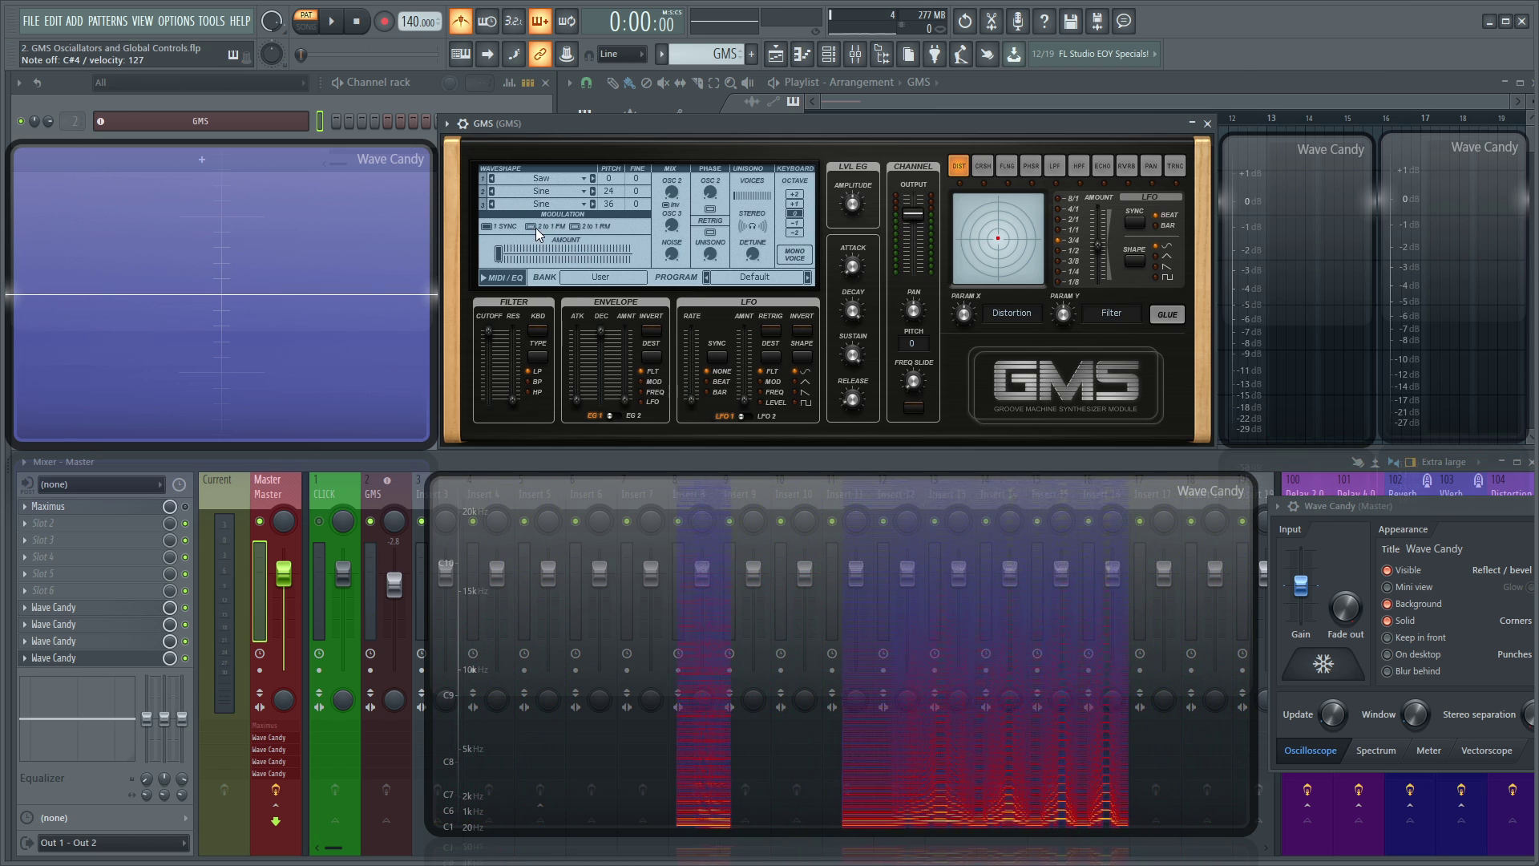
Step: Set oscillator 2's waveshape to Triangle and oscillator 1's waveshape to Sine
left_click(547, 190)
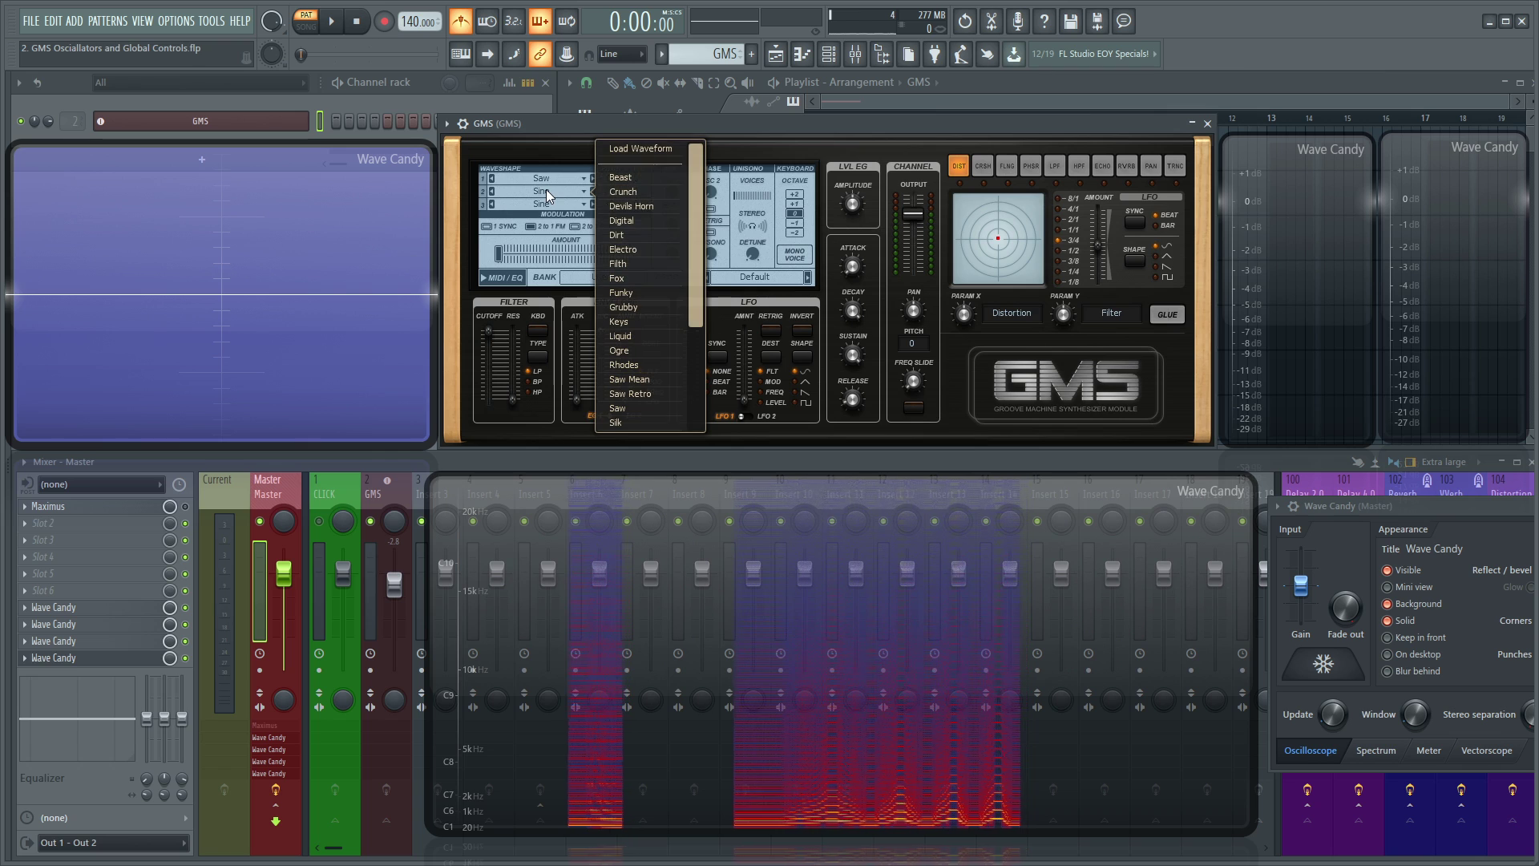
left_click(648, 393)
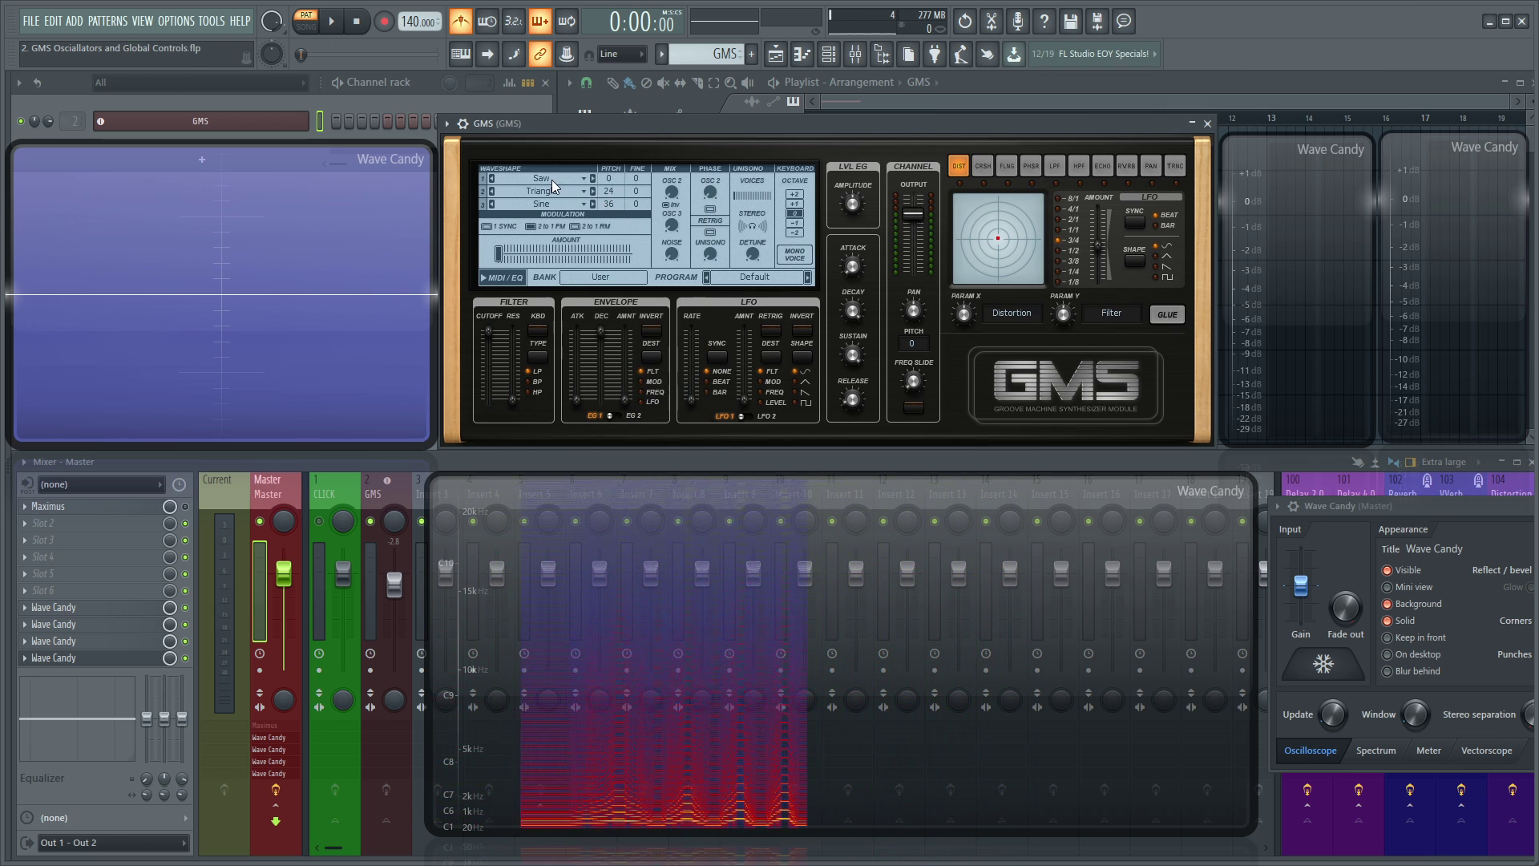
left_click(551, 179)
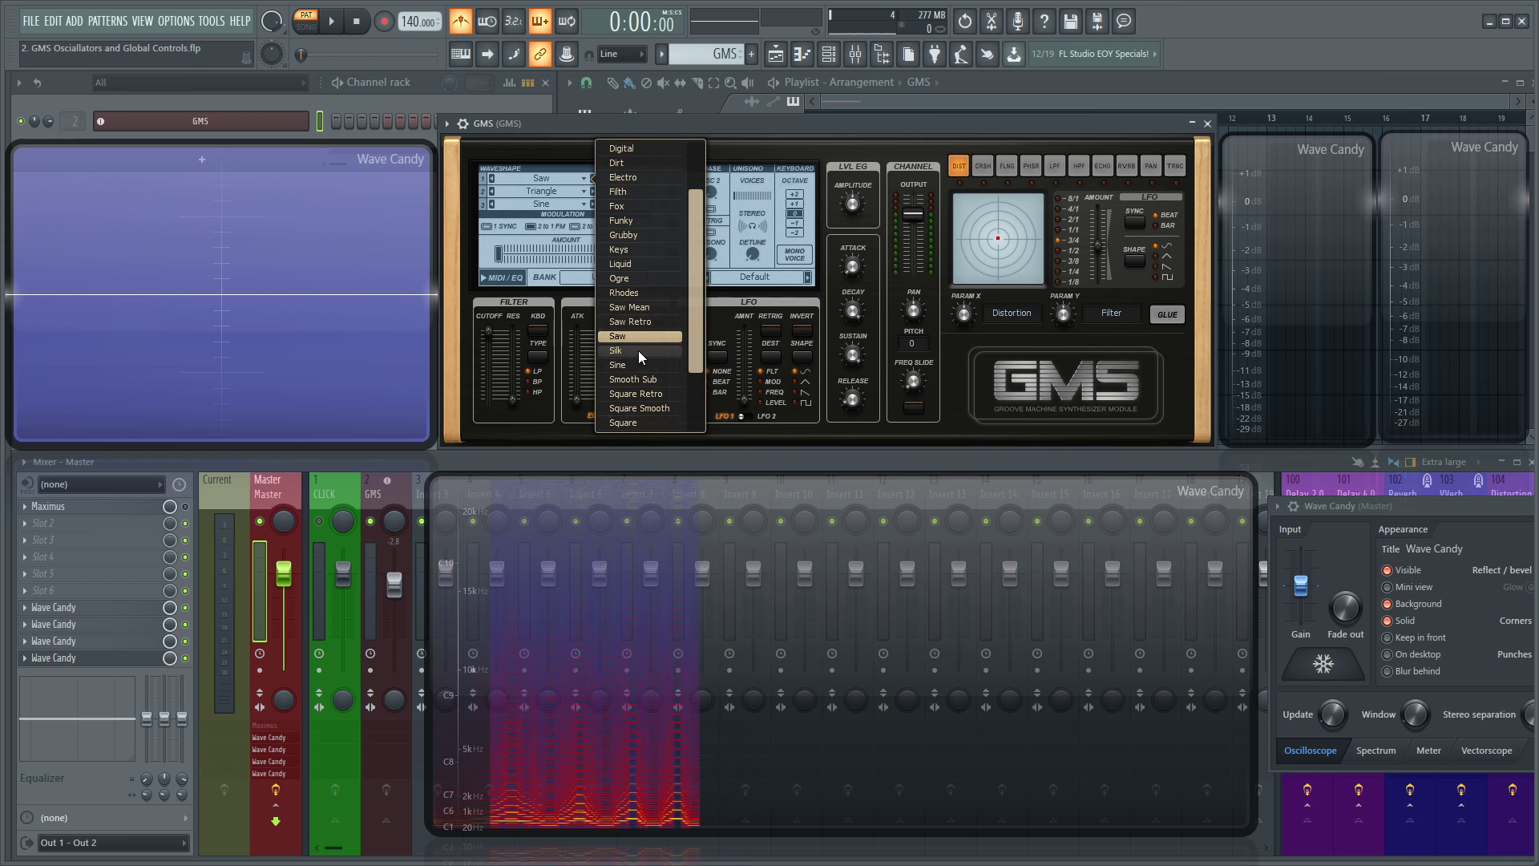
left_click(642, 362)
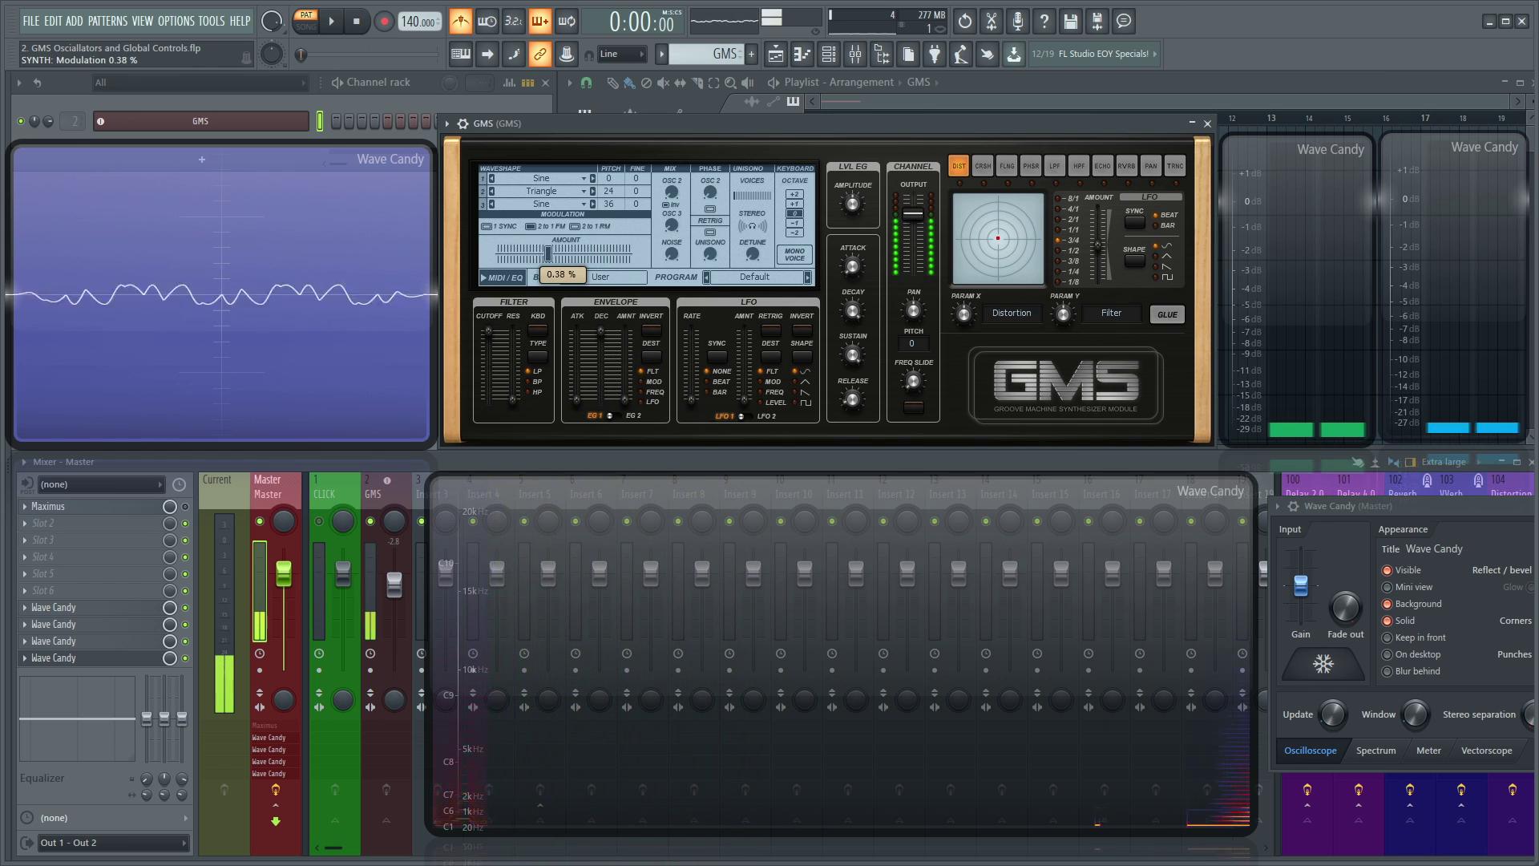
Step: Sweep the modulation amount in 2 to 1 PM and 2 to 1 RM modes, and lower oscillator 2's pitch to -25
left_click_drag(568, 254, 498, 255)
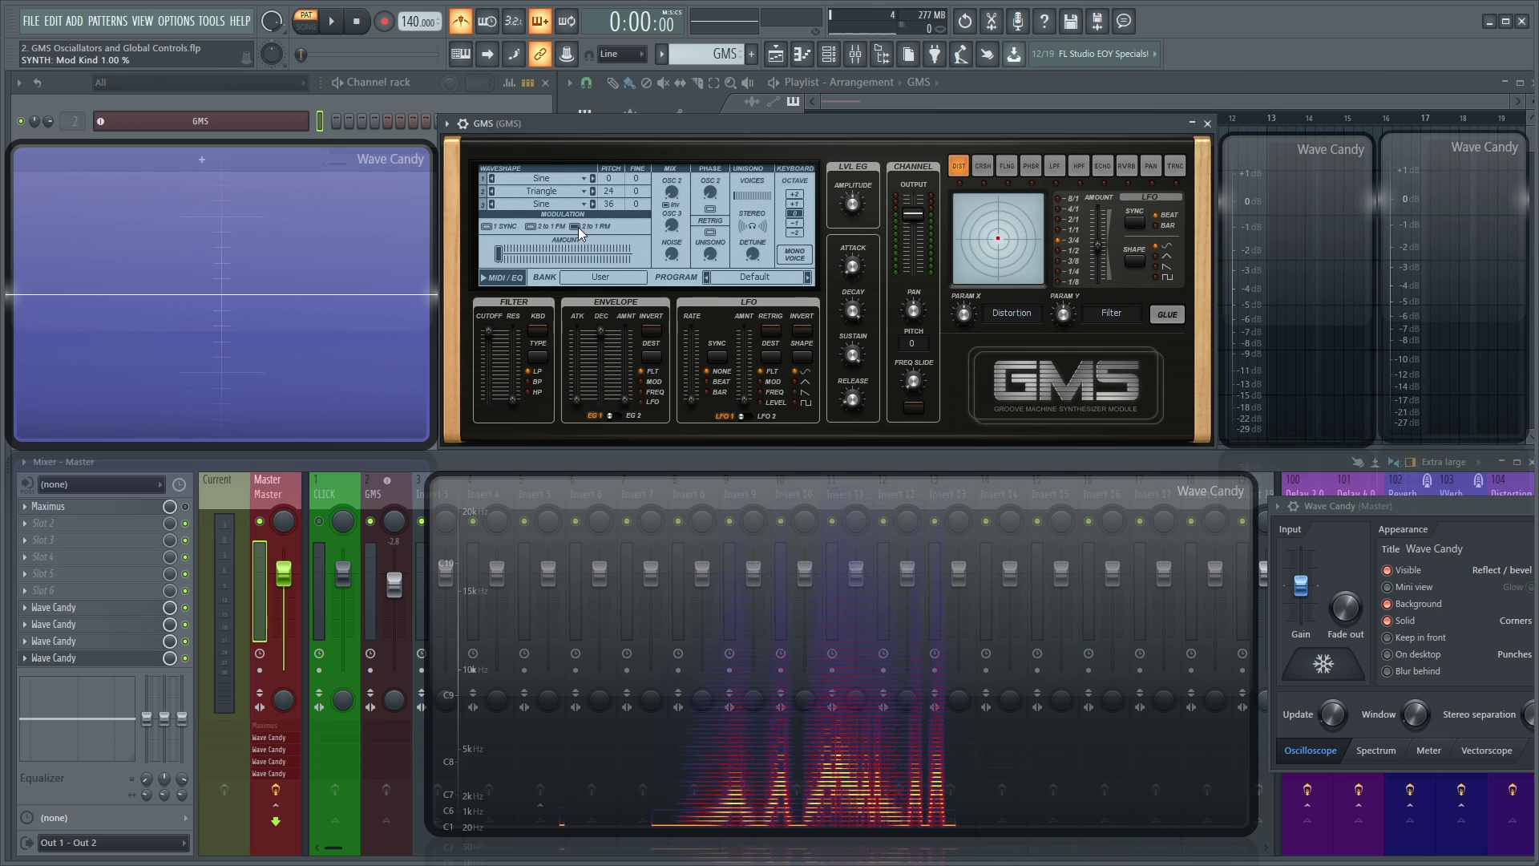
left_click_drag(502, 253, 601, 254)
left_click_drag(610, 191, 609, 221)
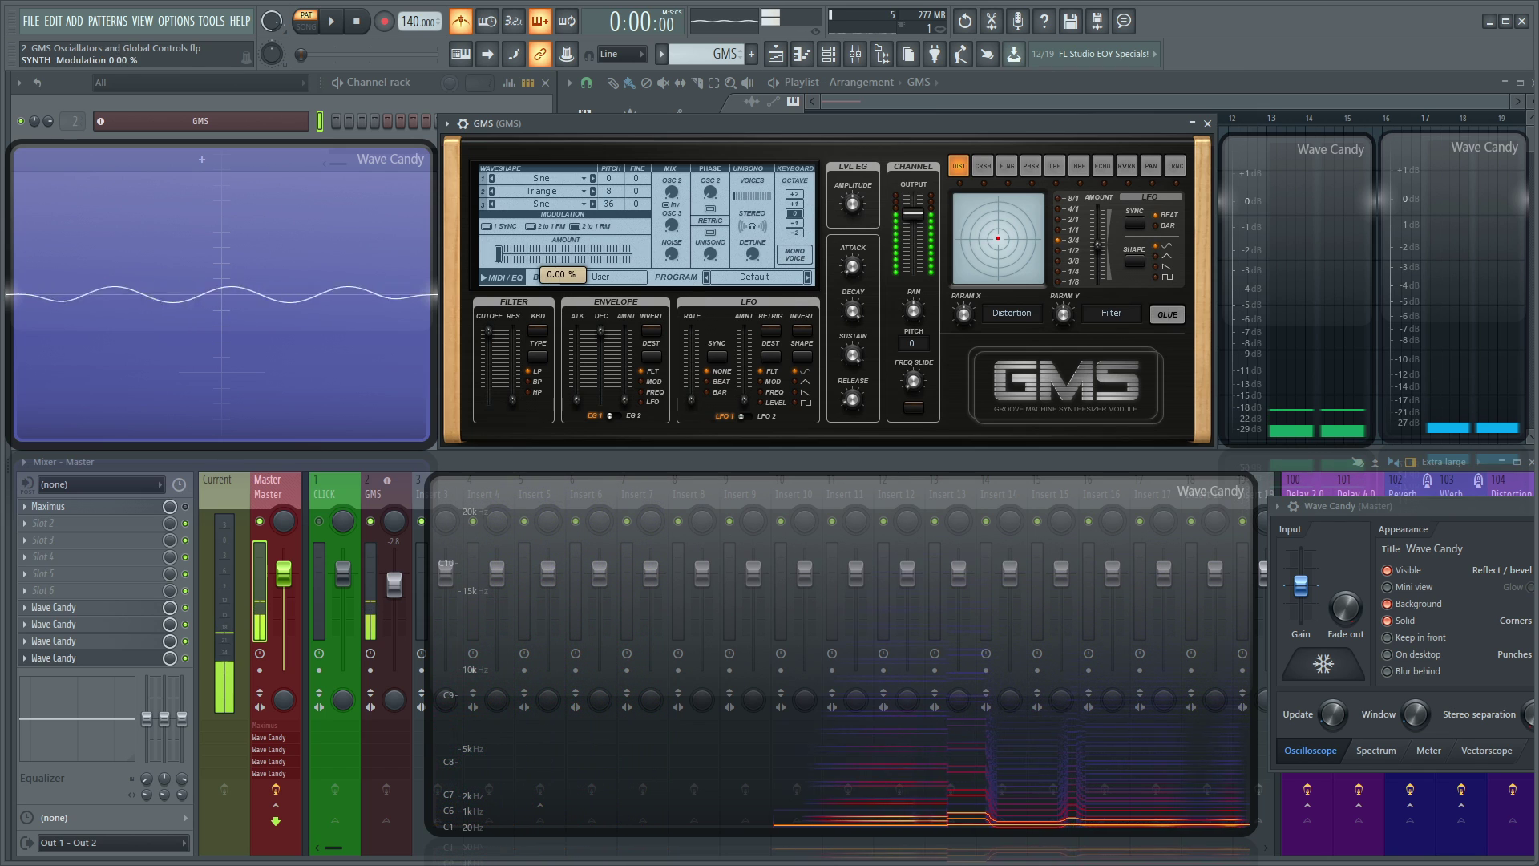
left_click_drag(622, 191, 622, 202)
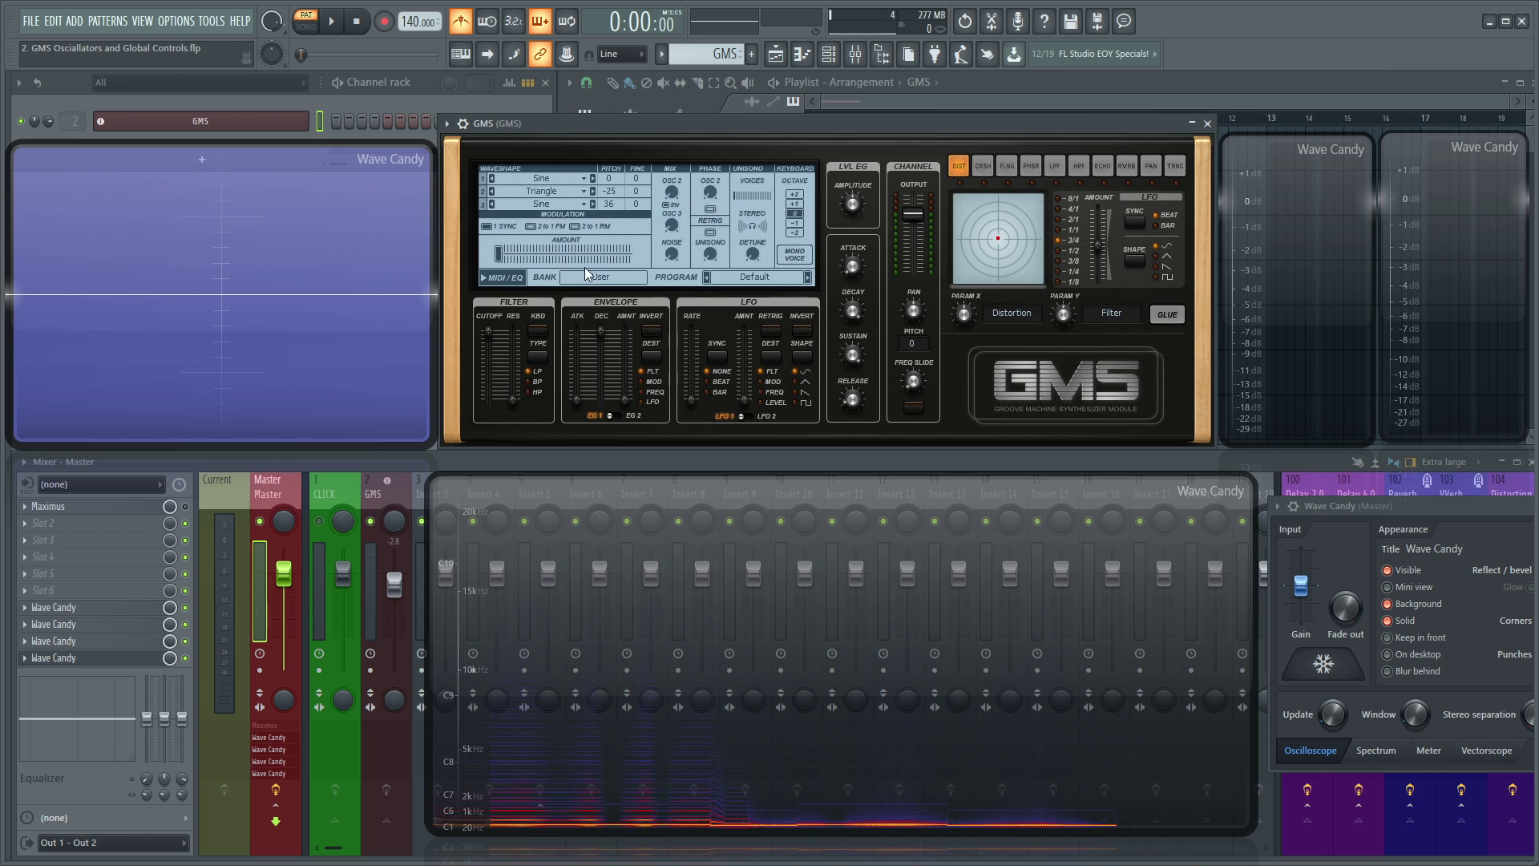
left_click(503, 278)
left_click(521, 277)
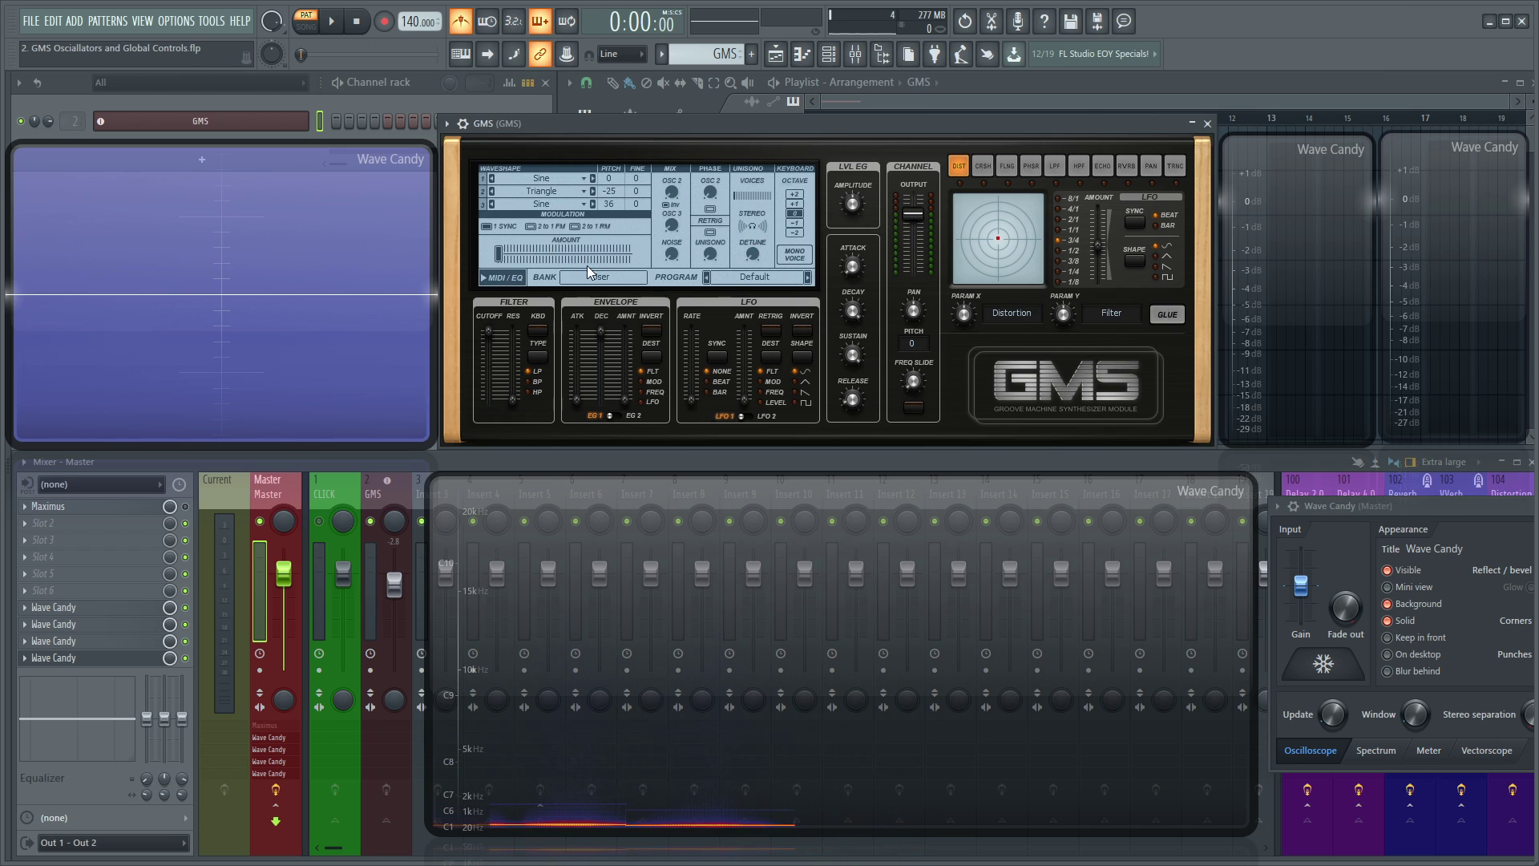
left_click(505, 278)
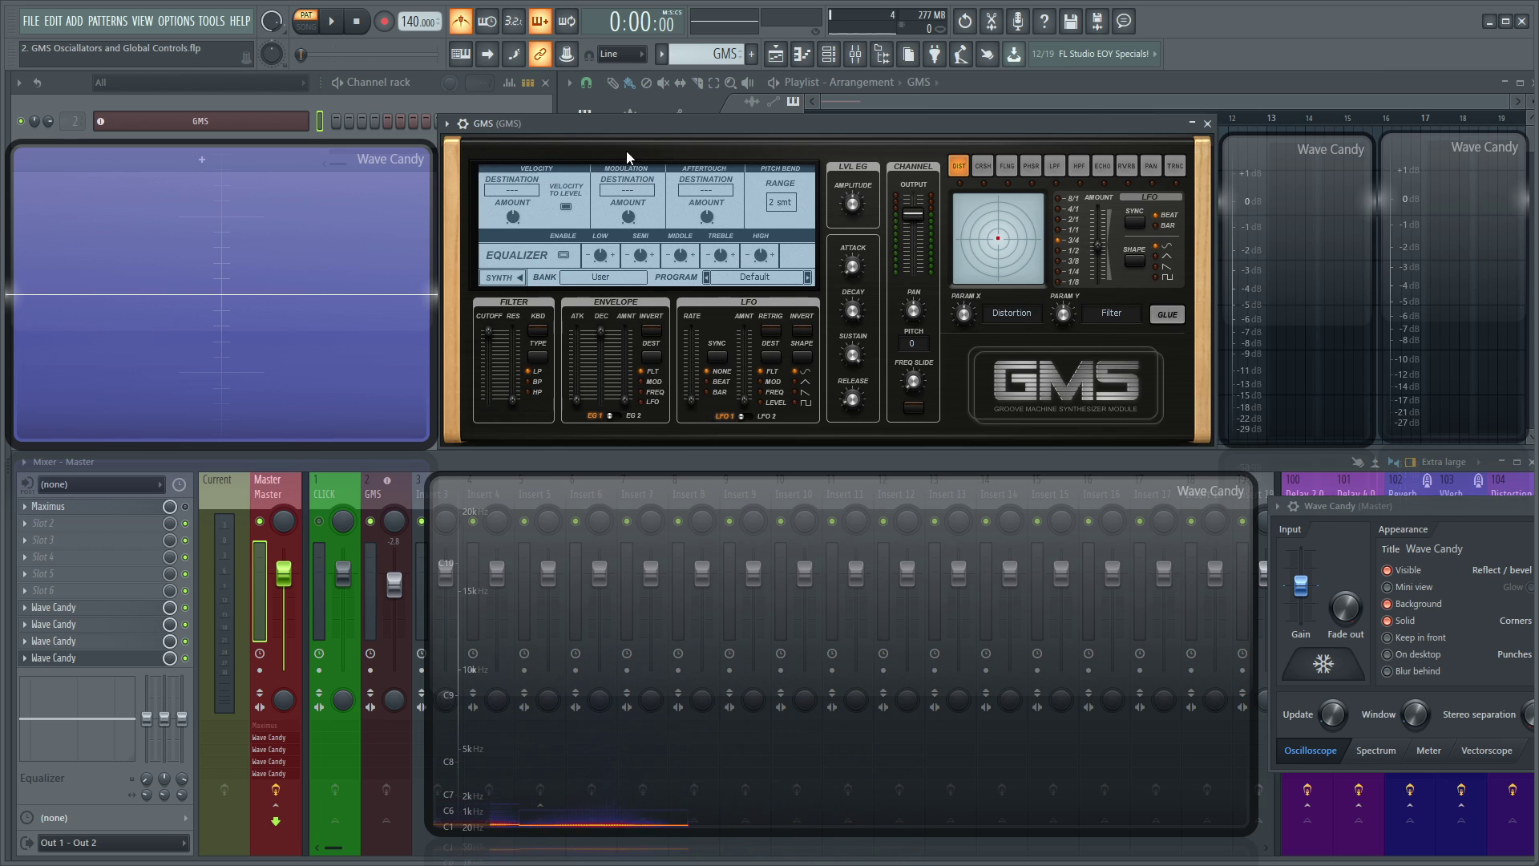
left_click(516, 277)
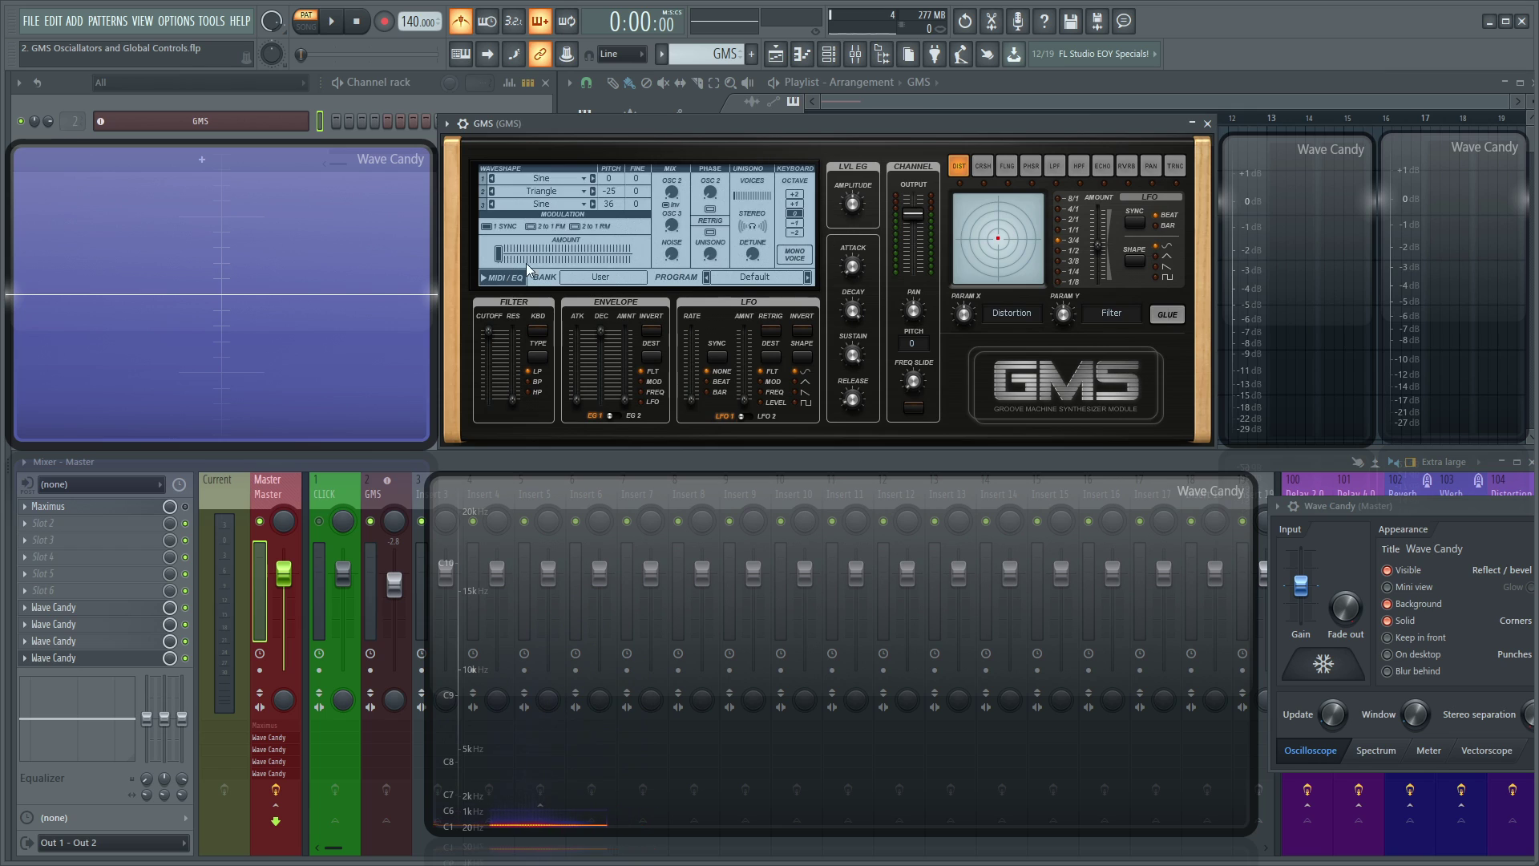
Step: Set oscillator 1's waveshape to Saw and play a test note
left_click(551, 182)
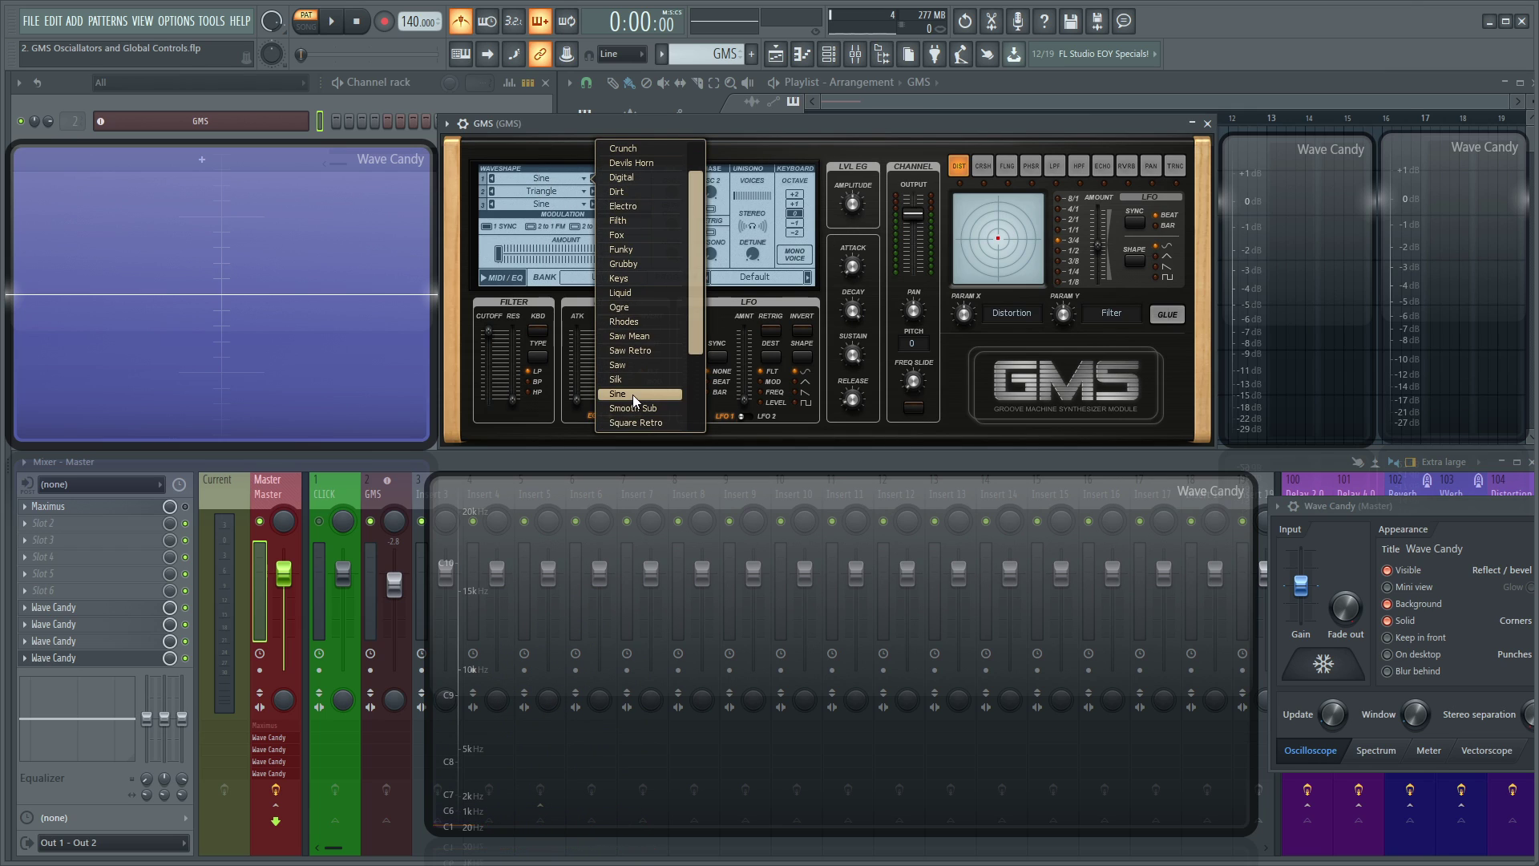
left_click(628, 366)
key("d")
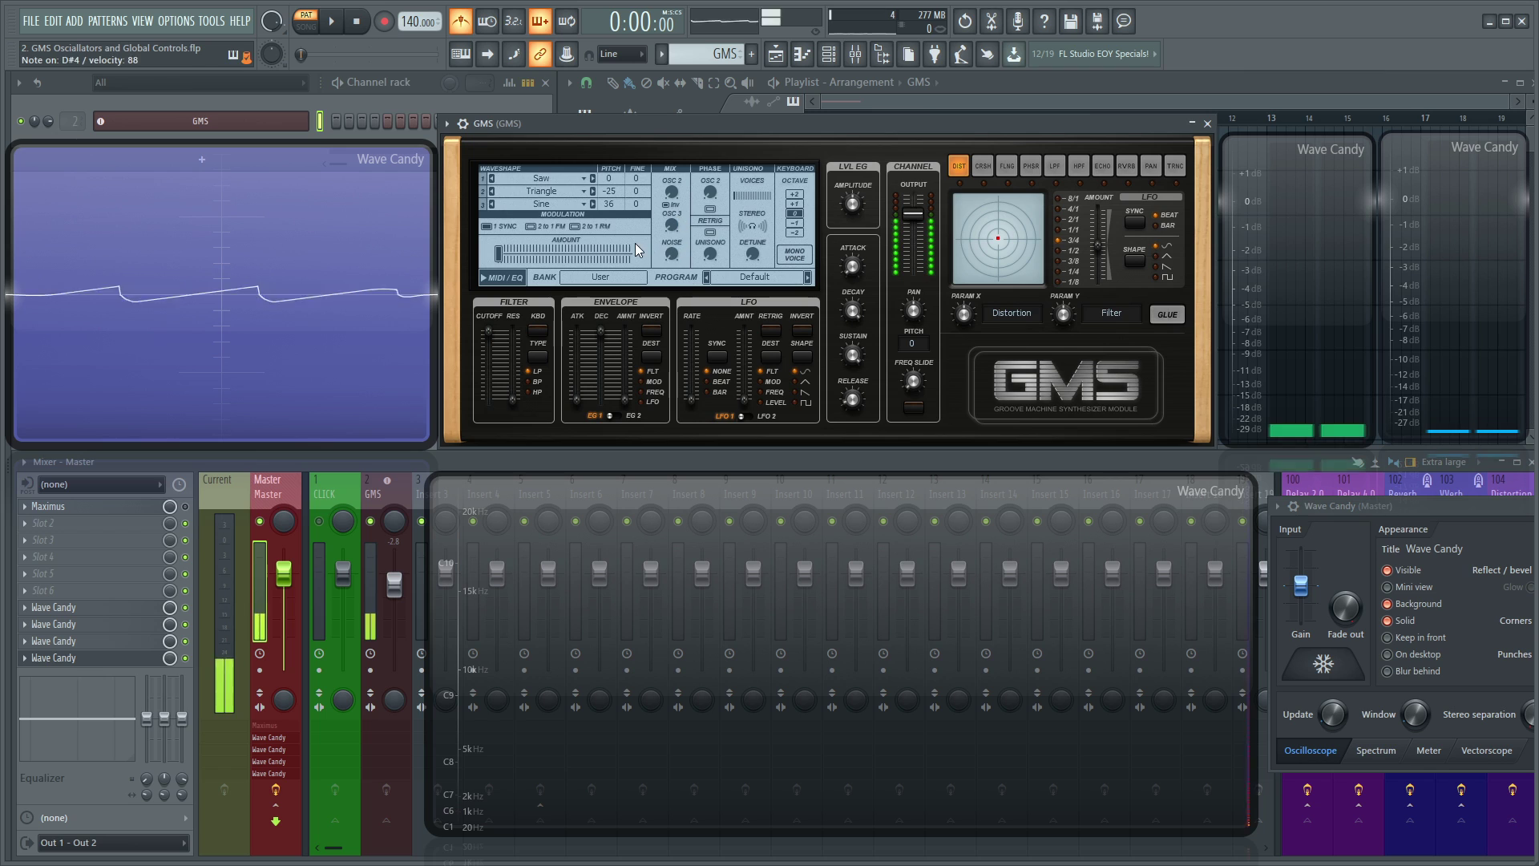
Step: On the MIDI/EQ page, route velocity to Cutoff with a raised amount and lower the filter cutoff
left_click(507, 277)
key("x")
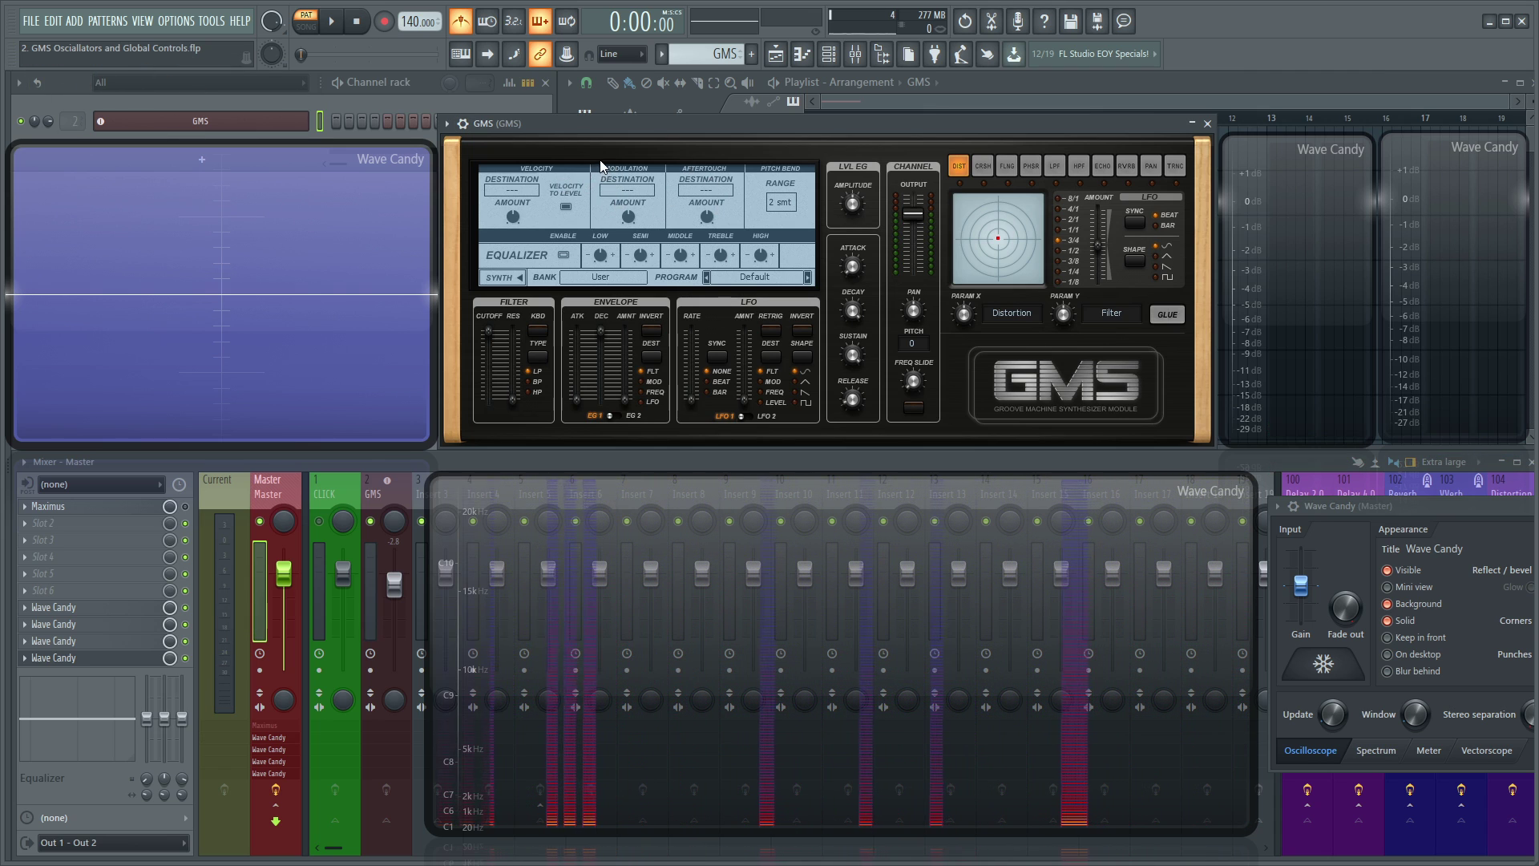
left_click(518, 189)
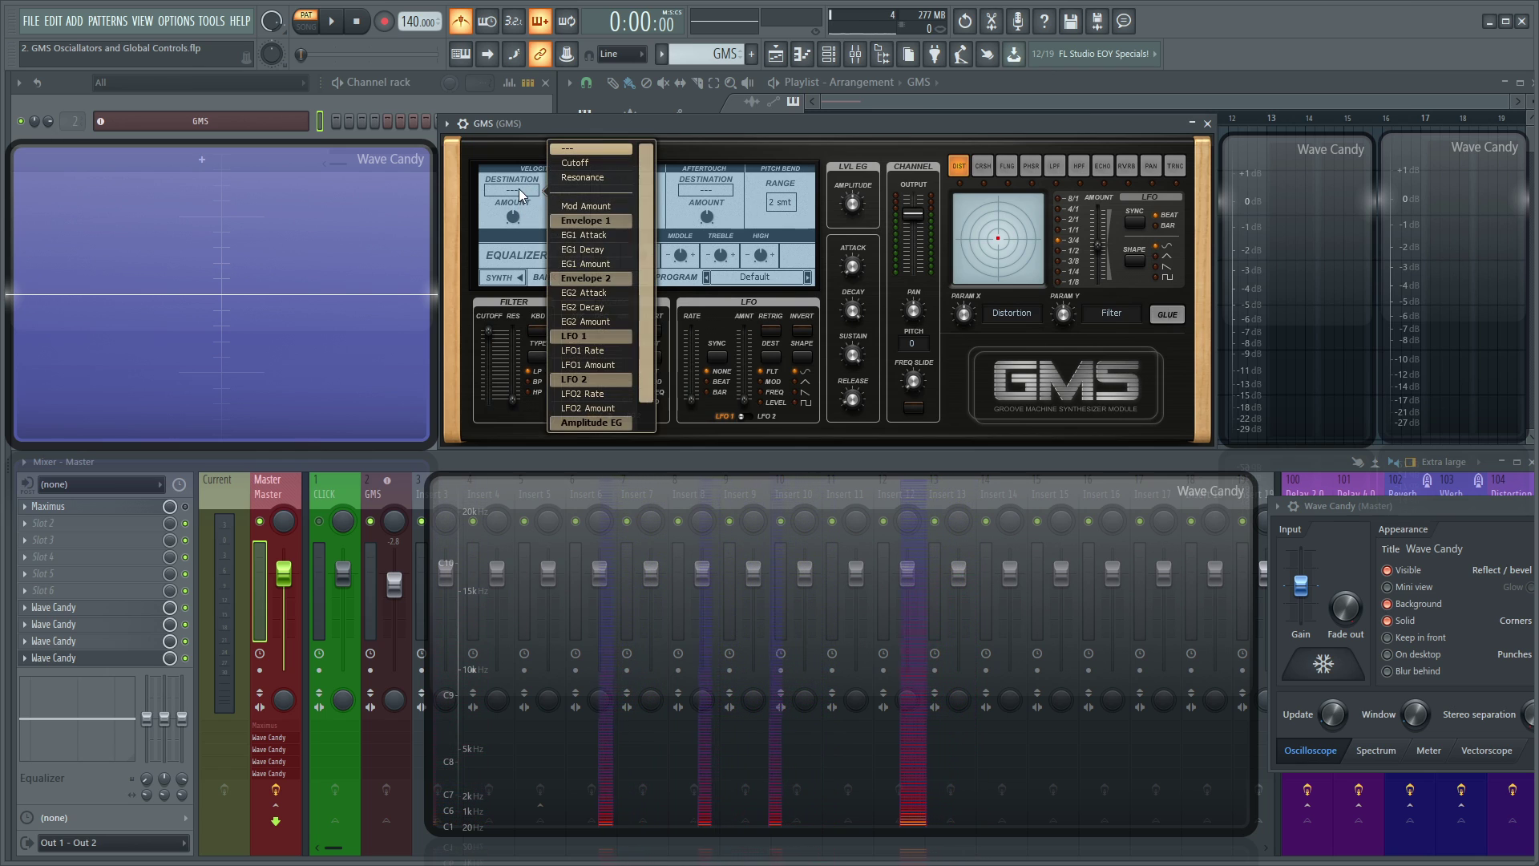
left_click(582, 166)
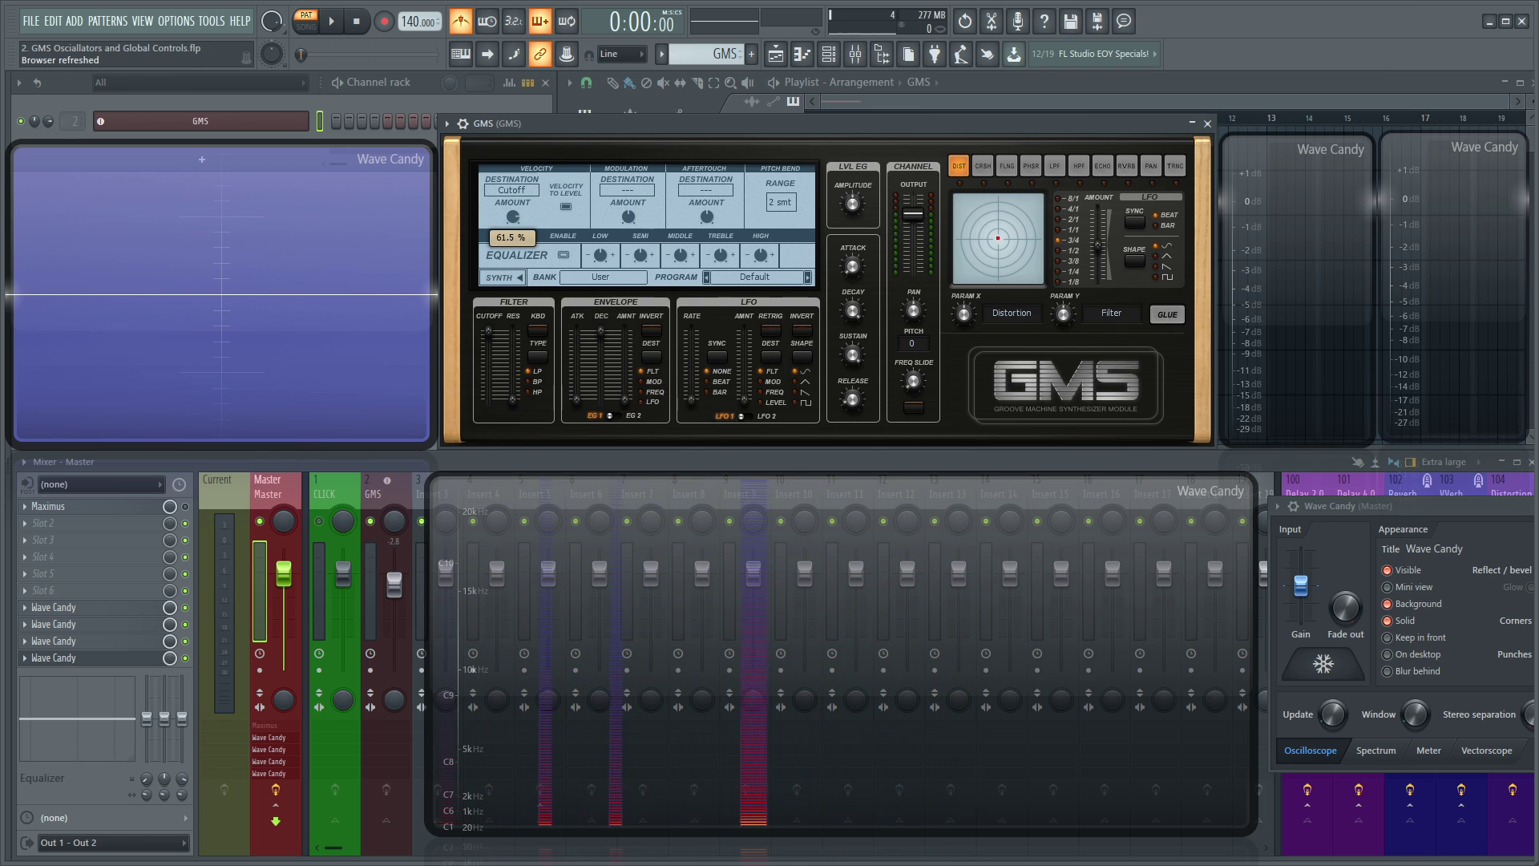
left_click_drag(513, 216, 513, 210)
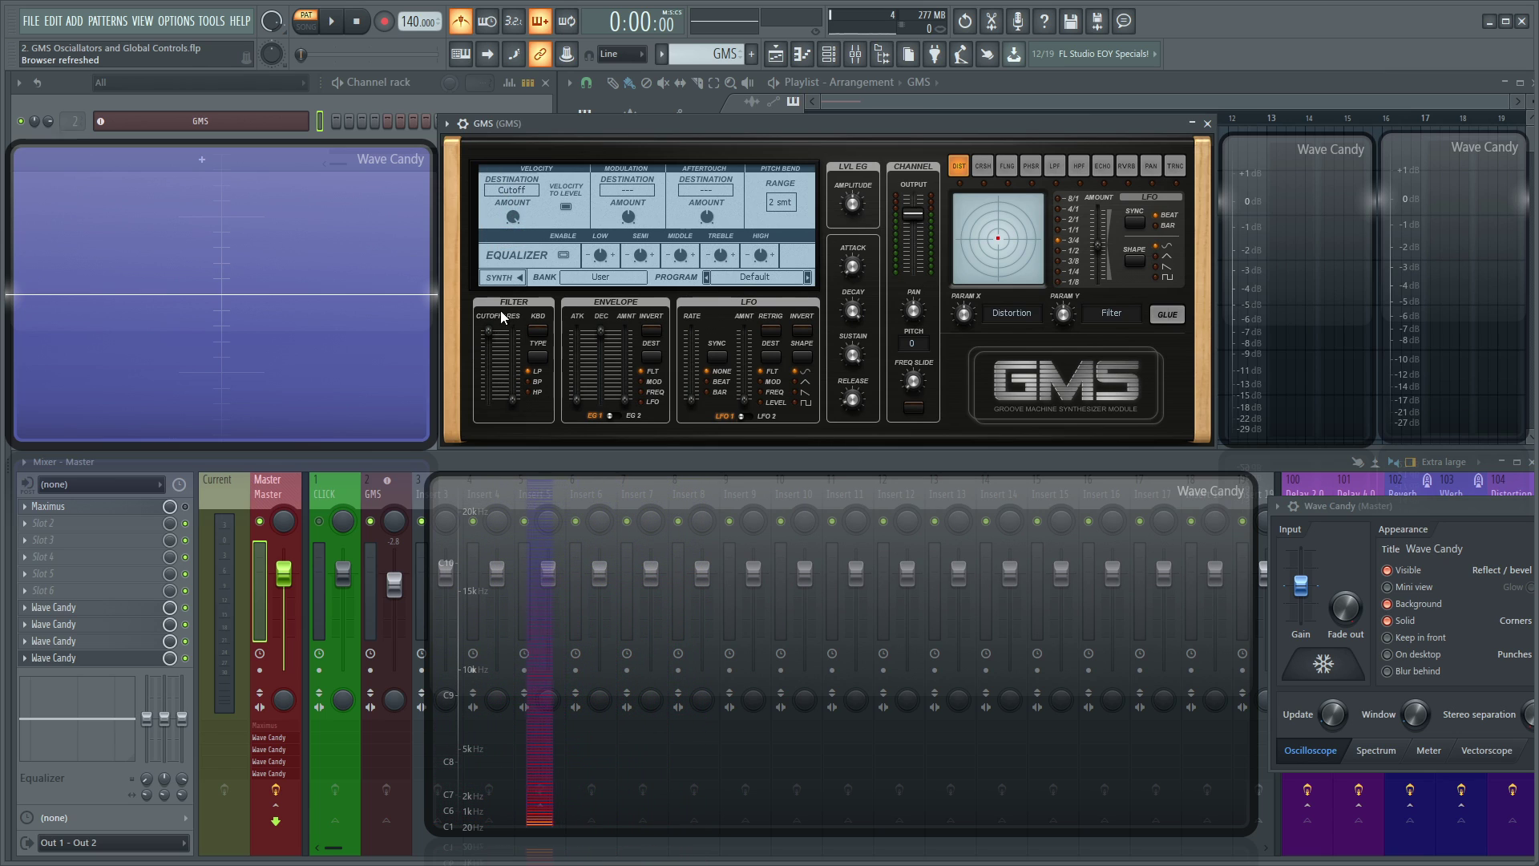
left_click_drag(489, 331, 489, 337)
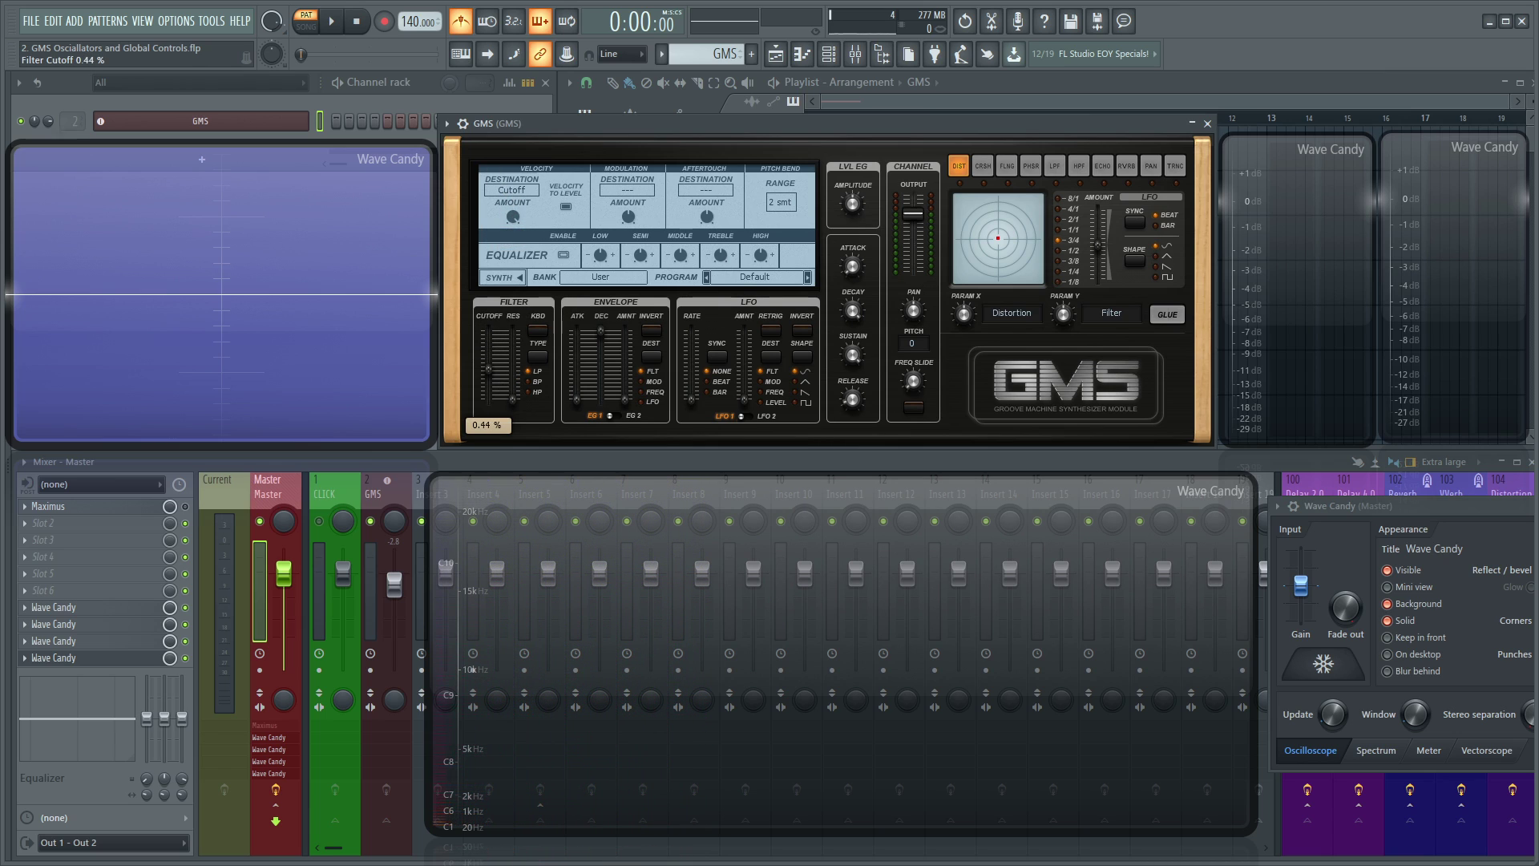
left_click_drag(492, 359, 491, 375)
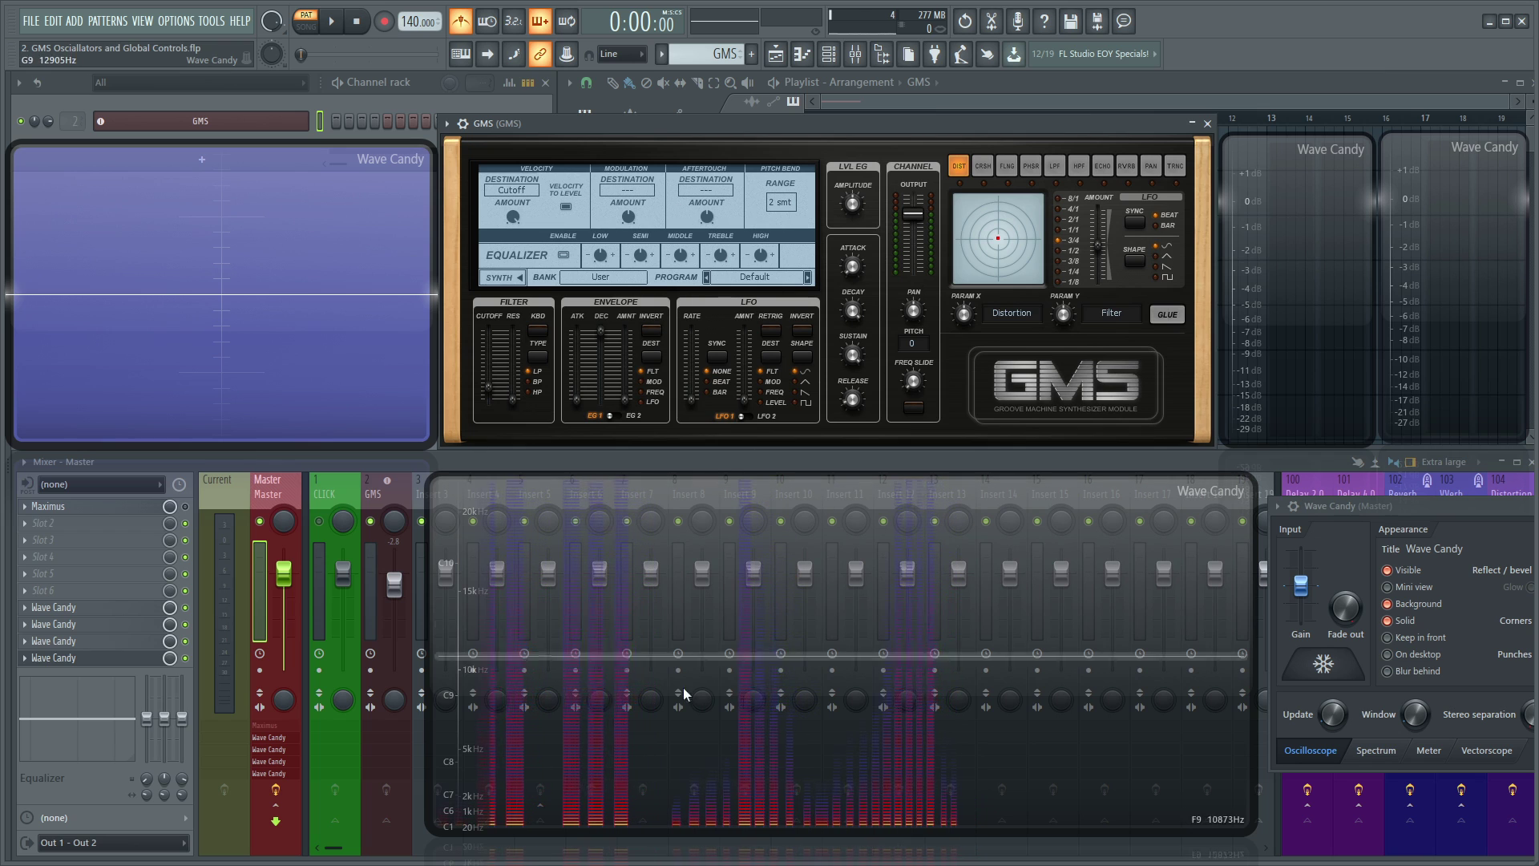
Step: Clear the velocity destination and bring its amount back down to about 1.0 %
left_click(533, 190)
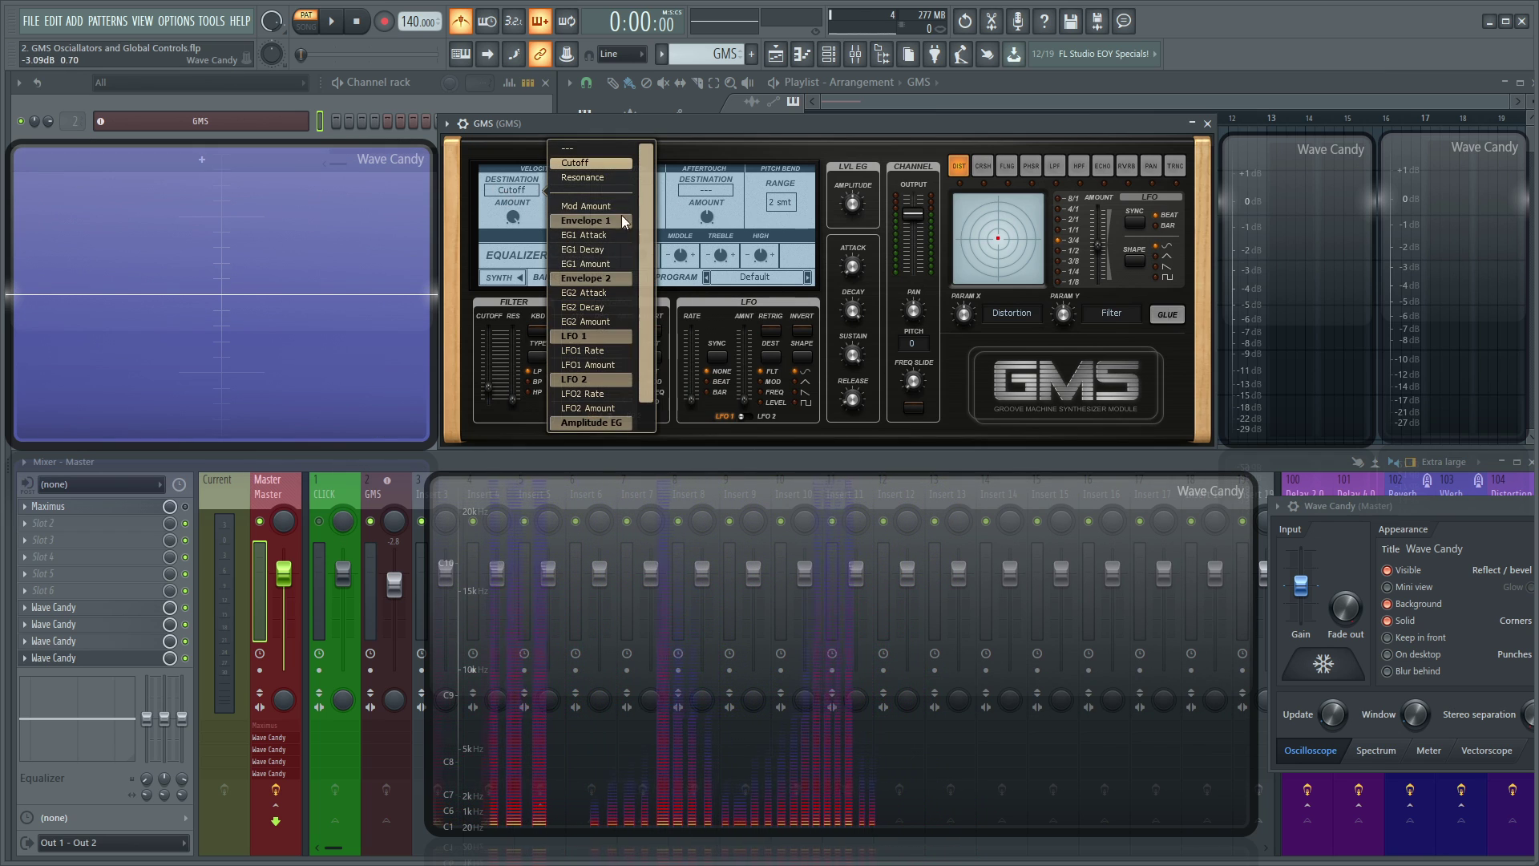
left_click(585, 147)
left_click_drag(513, 217, 513, 257)
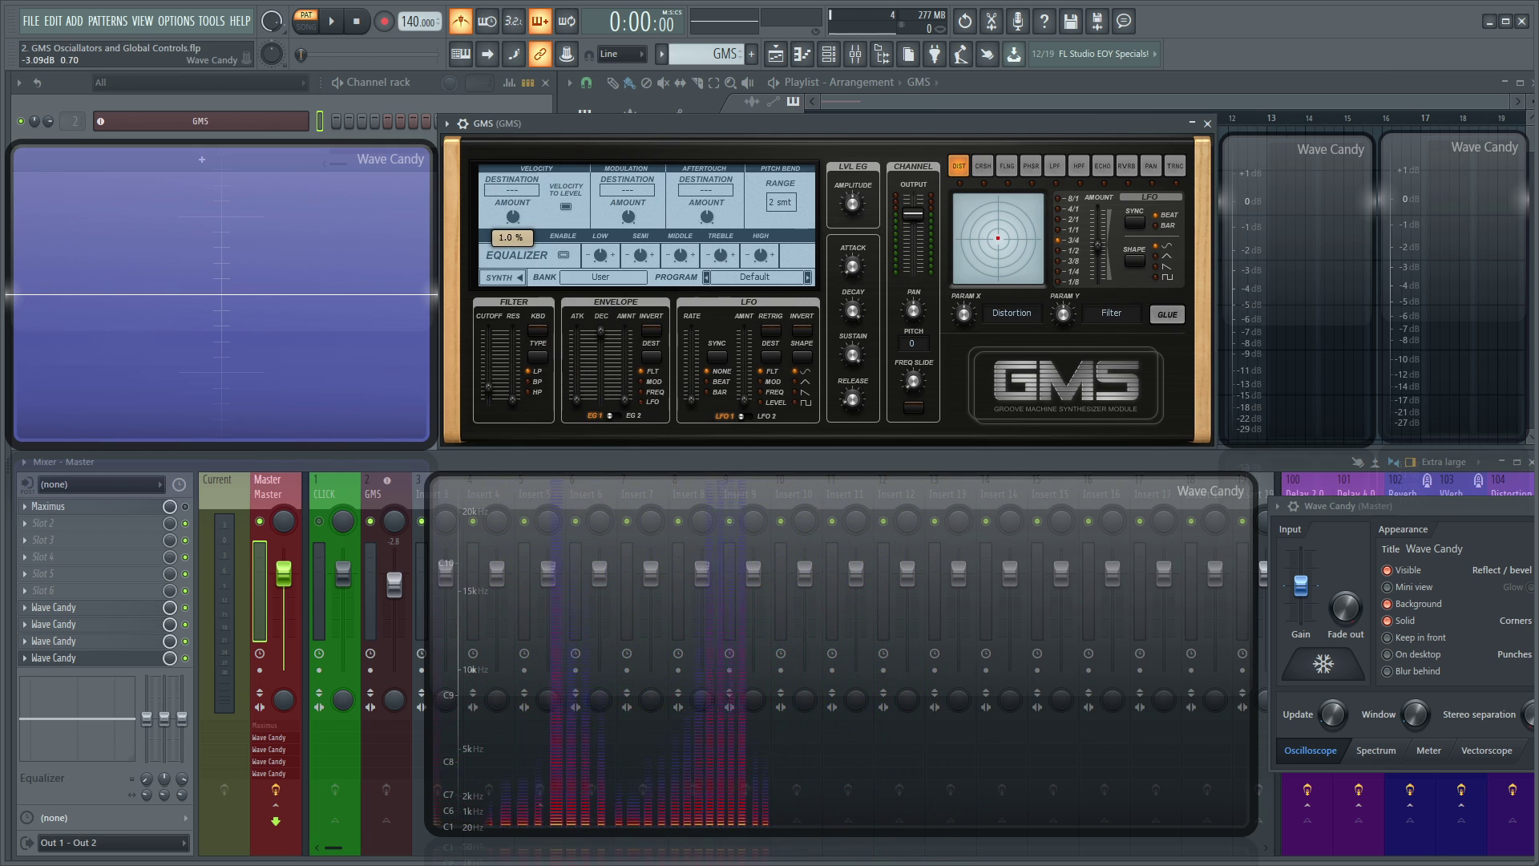
Step: Set the modulation wheel's destination to Cutoff and raise the filter cutoff while playing test notes
left_click(639, 190)
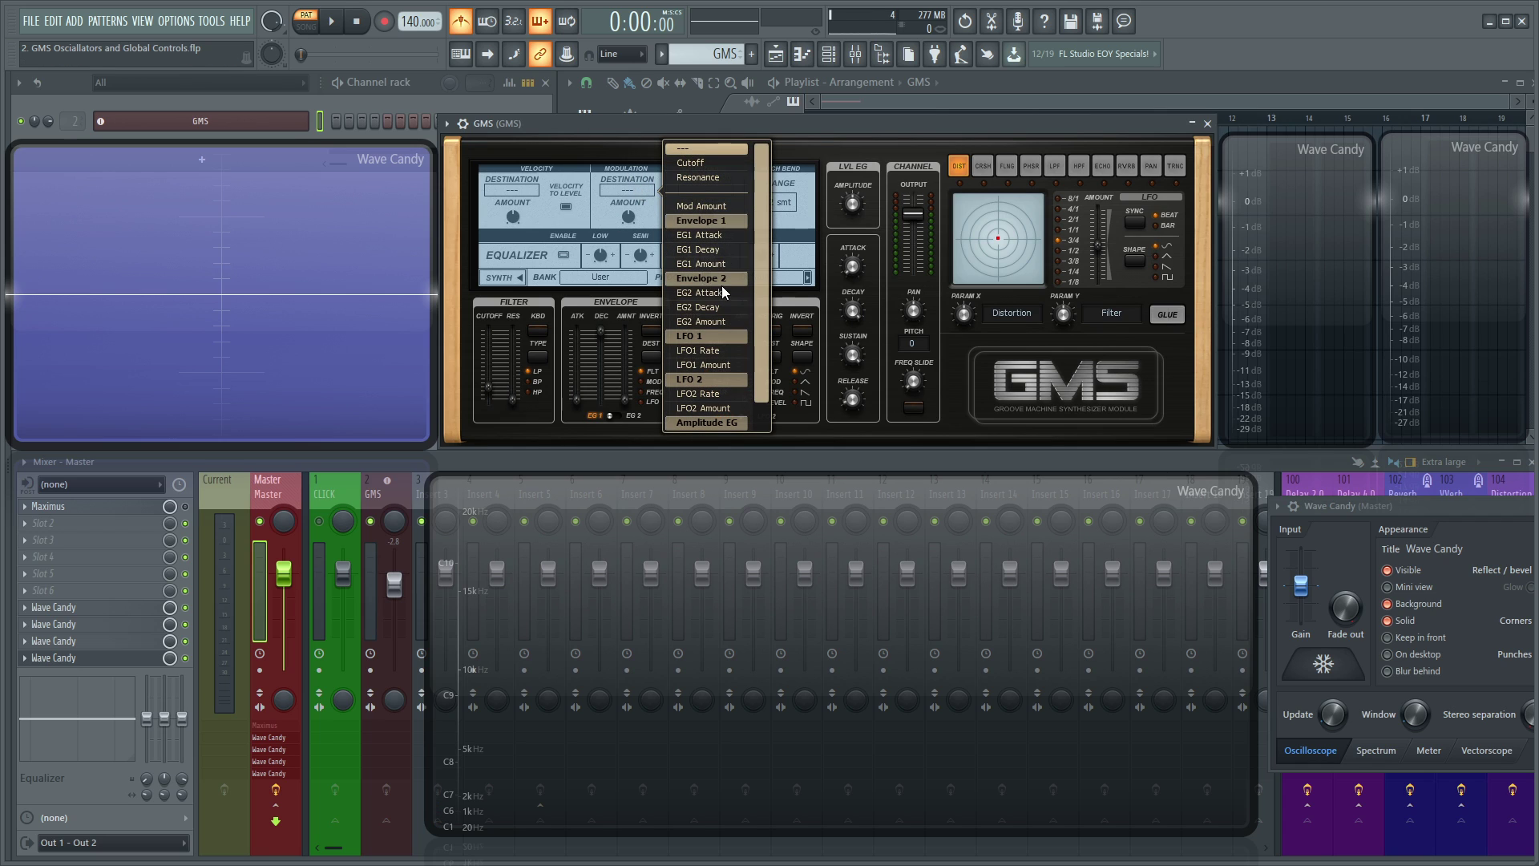
scroll(762, 242, "down", 2)
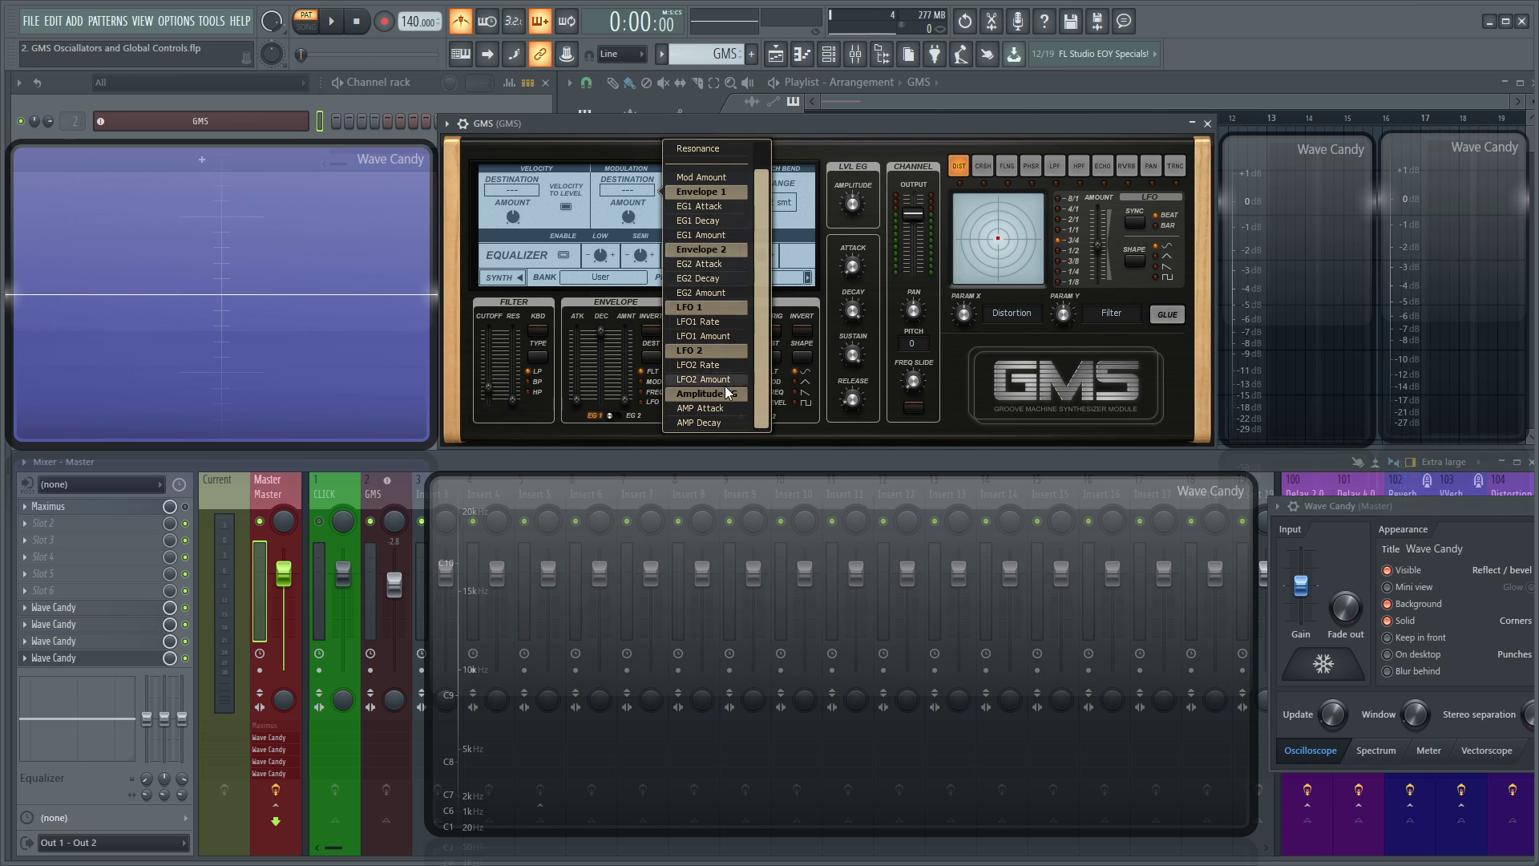
scroll(759, 201, "up", 2)
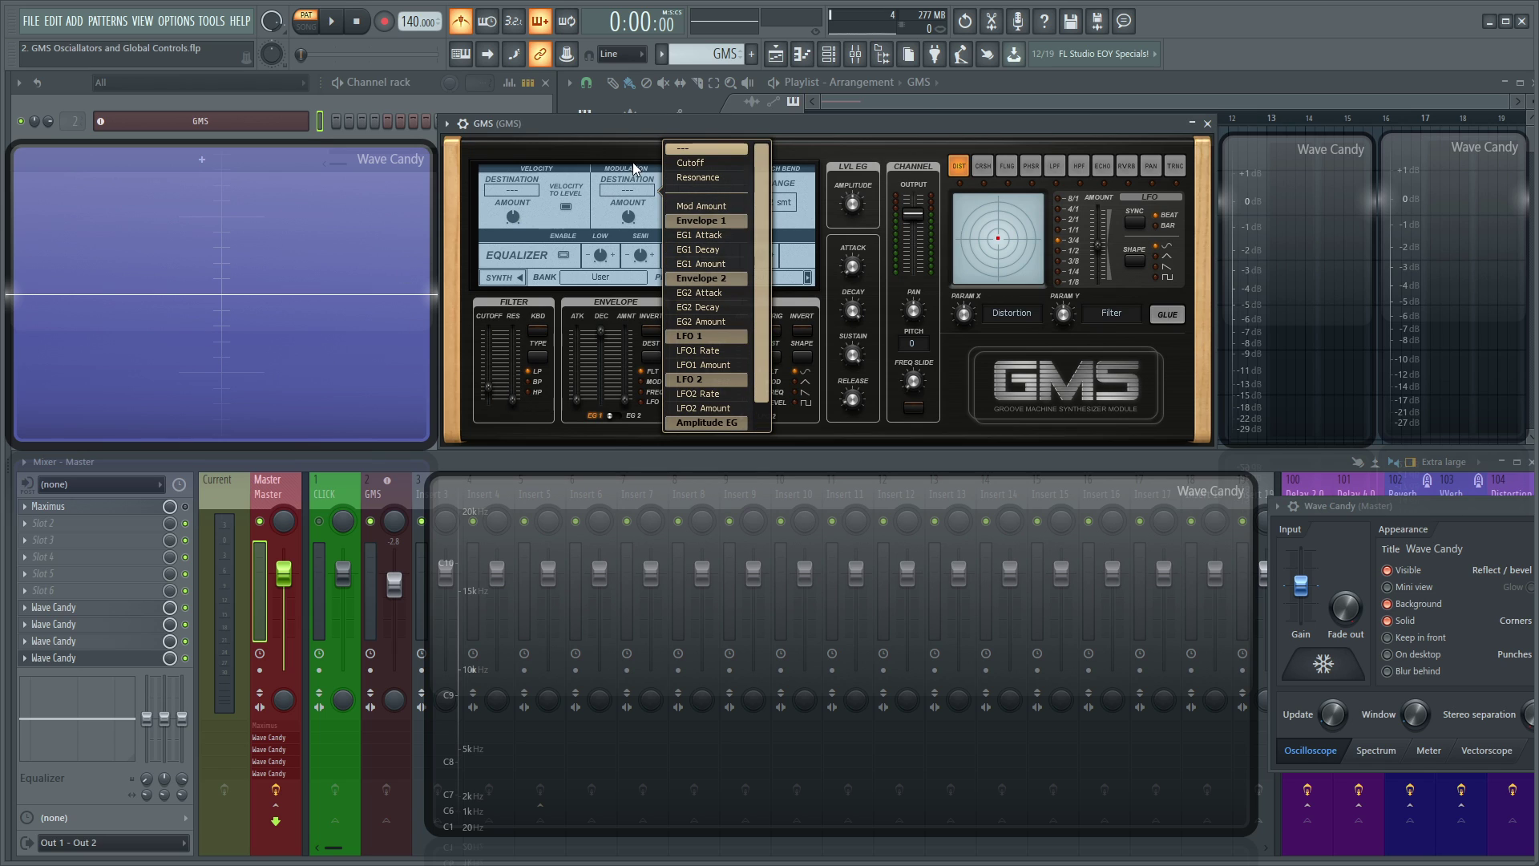
left_click(637, 182)
left_click(634, 186)
left_click(680, 164)
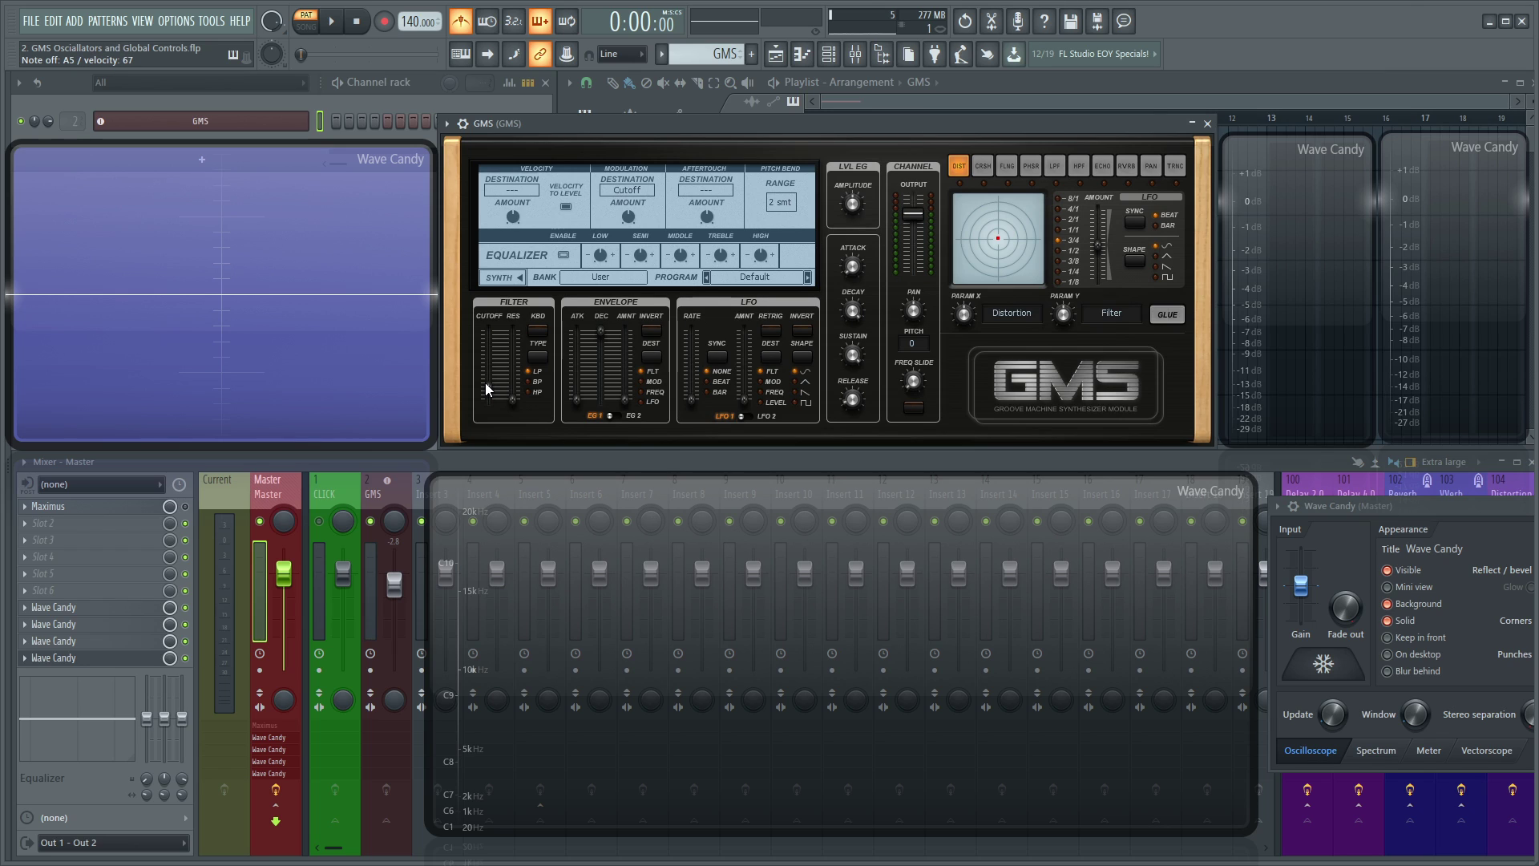
left_click_drag(484, 383, 486, 352)
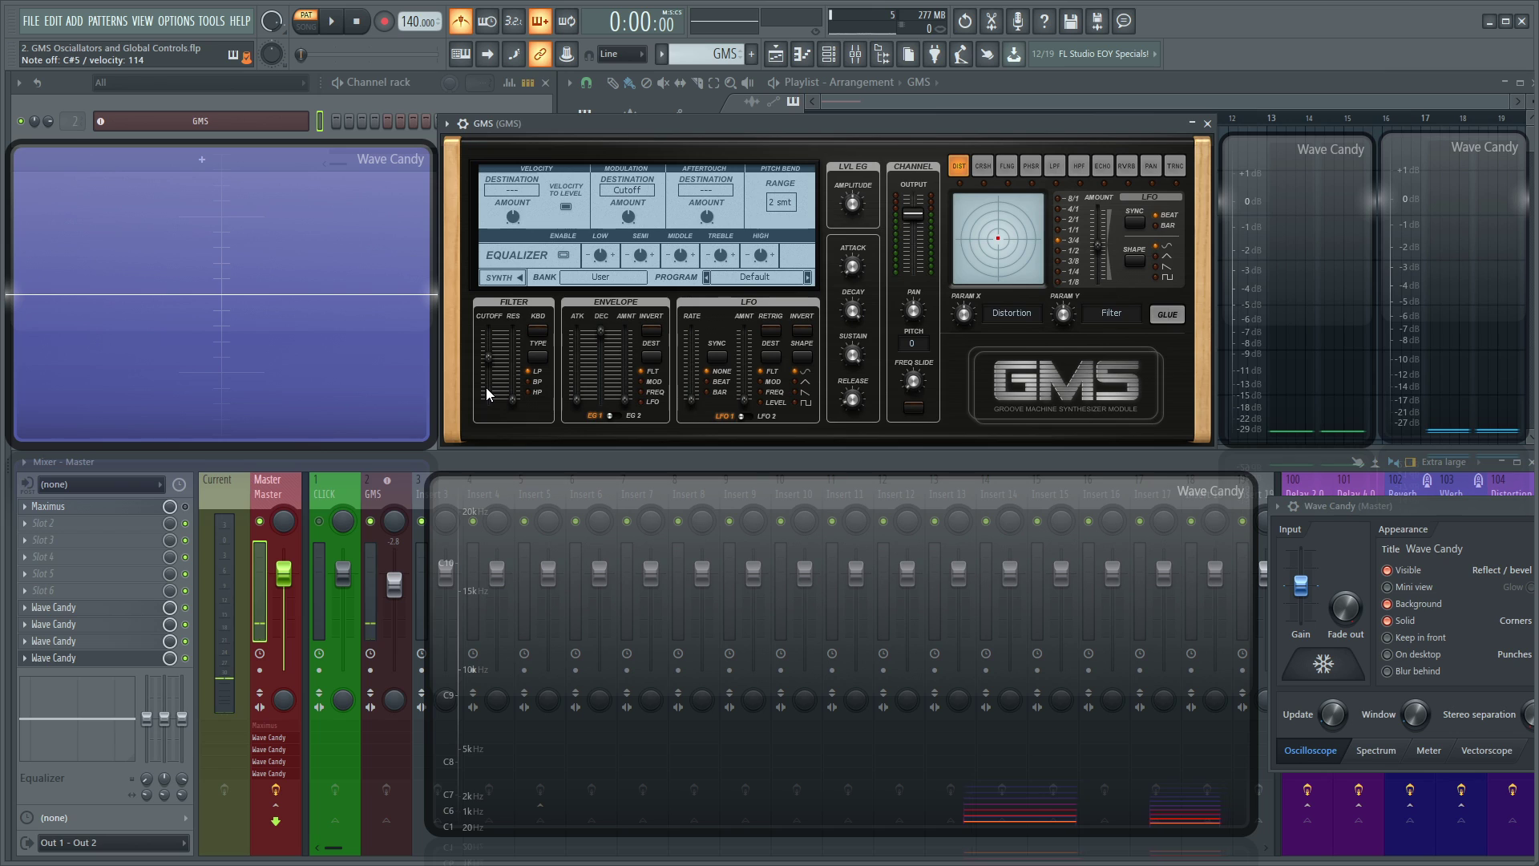
Step: Browse the GMS parameters in the project browser and open the controller link settings for MIDI CC 1
left_click(448, 124)
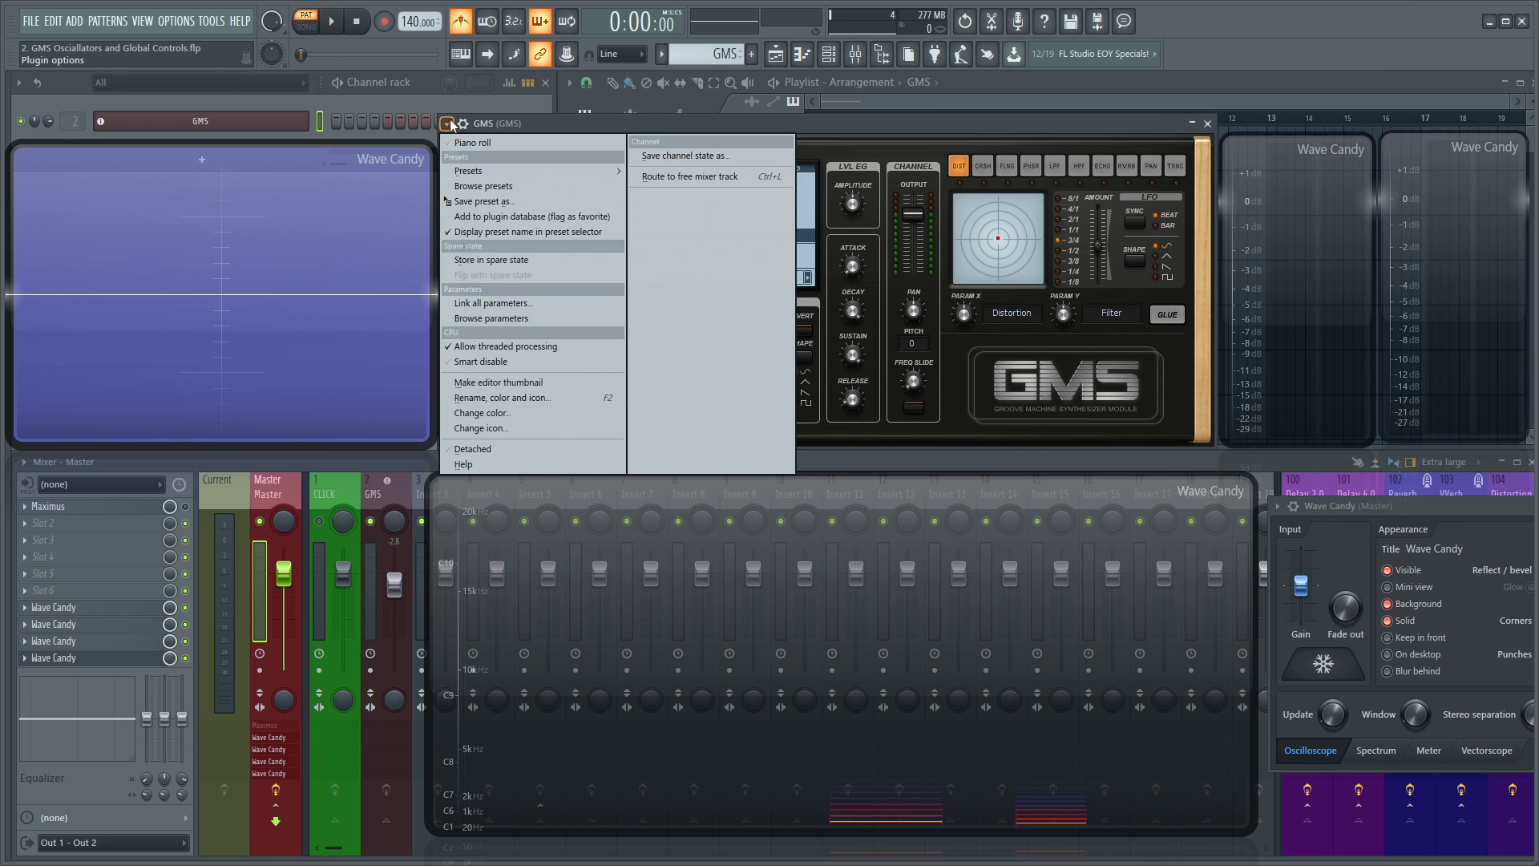
left_click(512, 320)
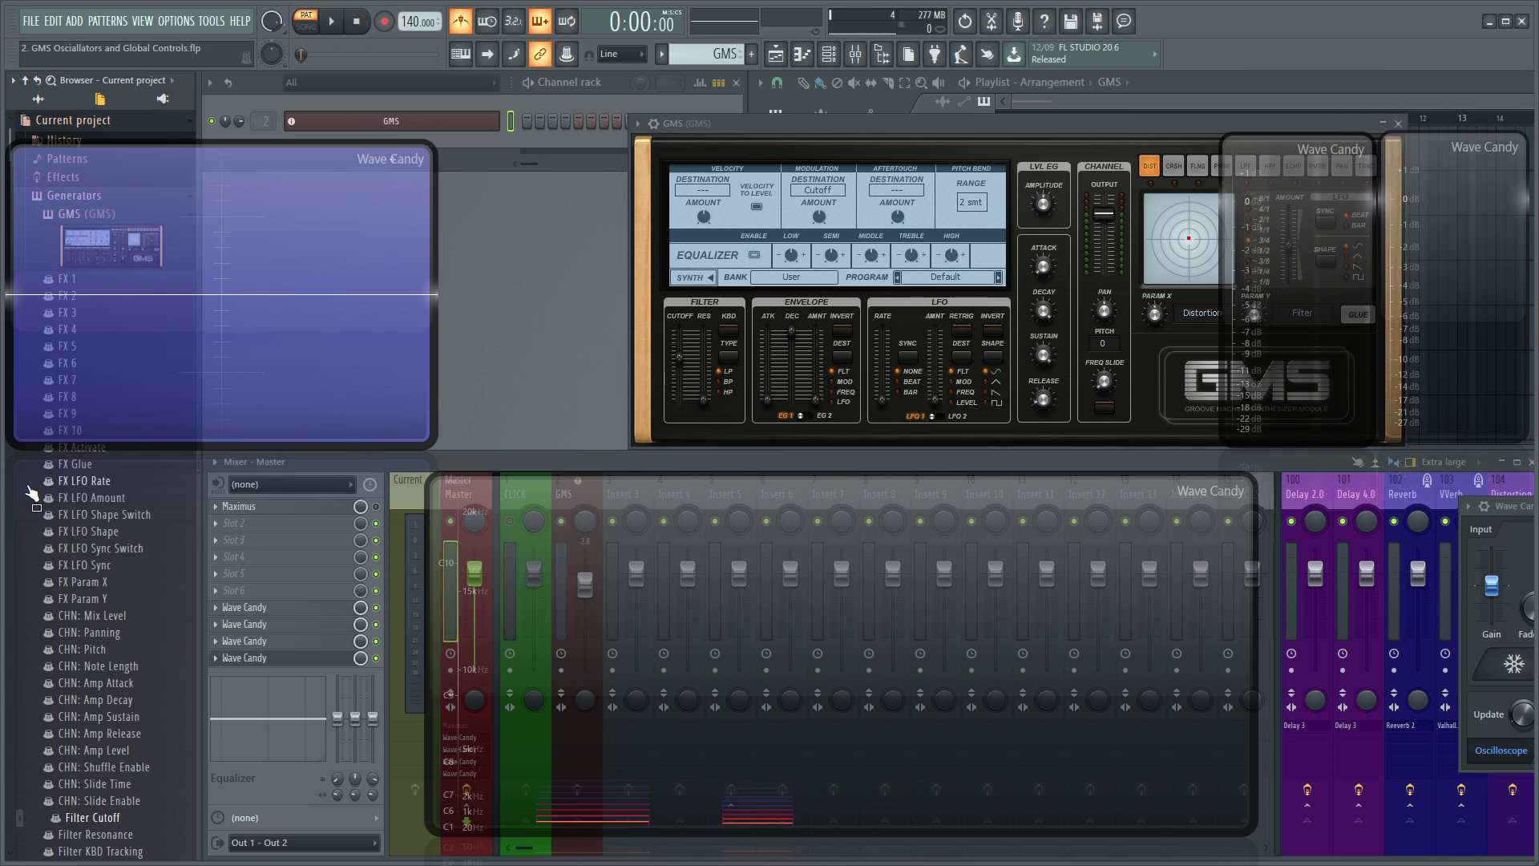
scroll(83, 554, "down", 20)
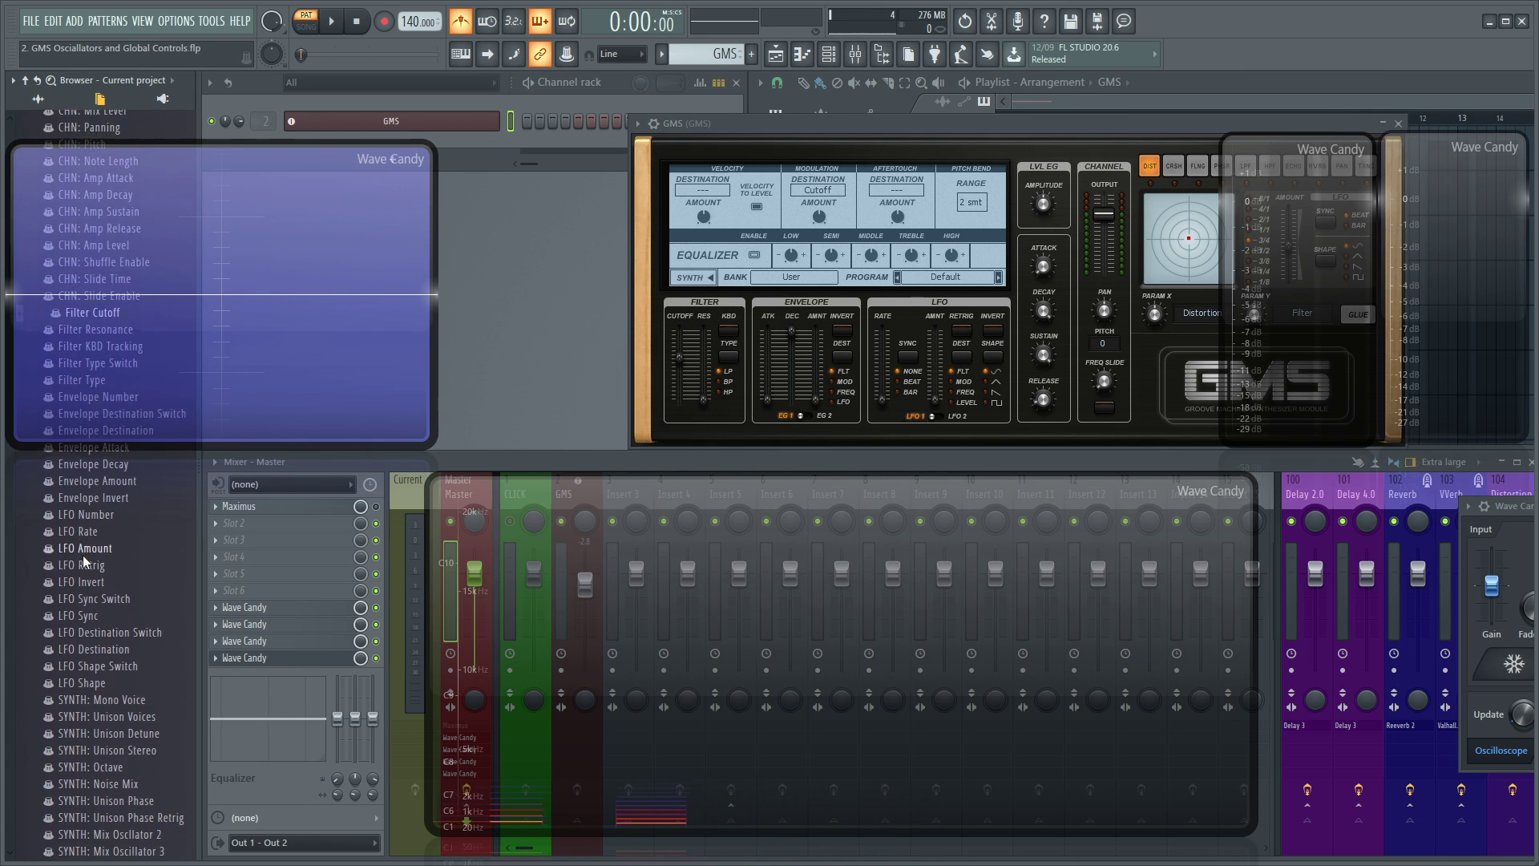
scroll(131, 564, "up", 4)
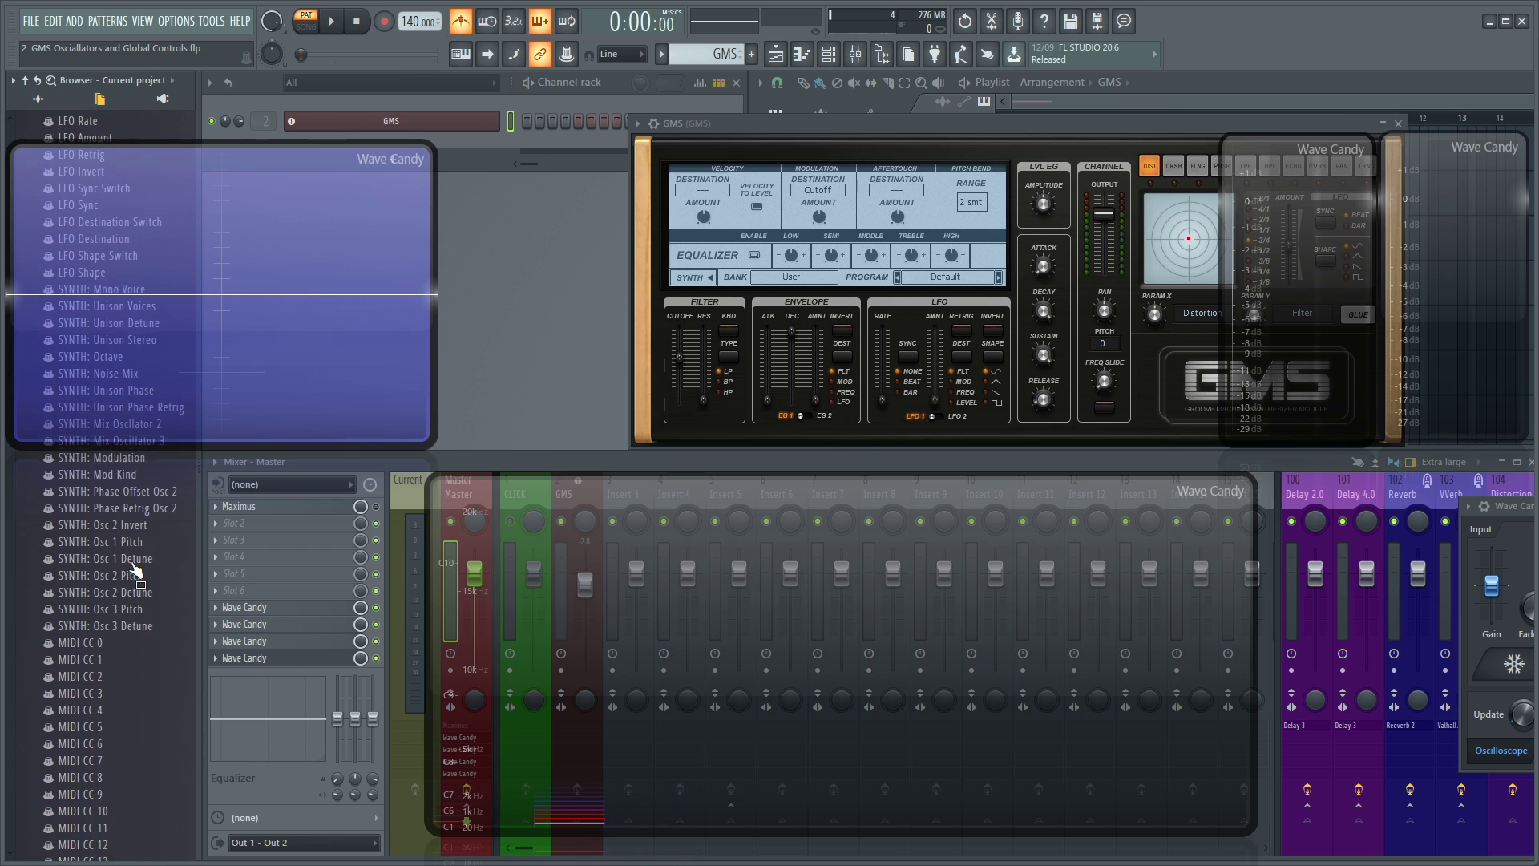
right_click(88, 668)
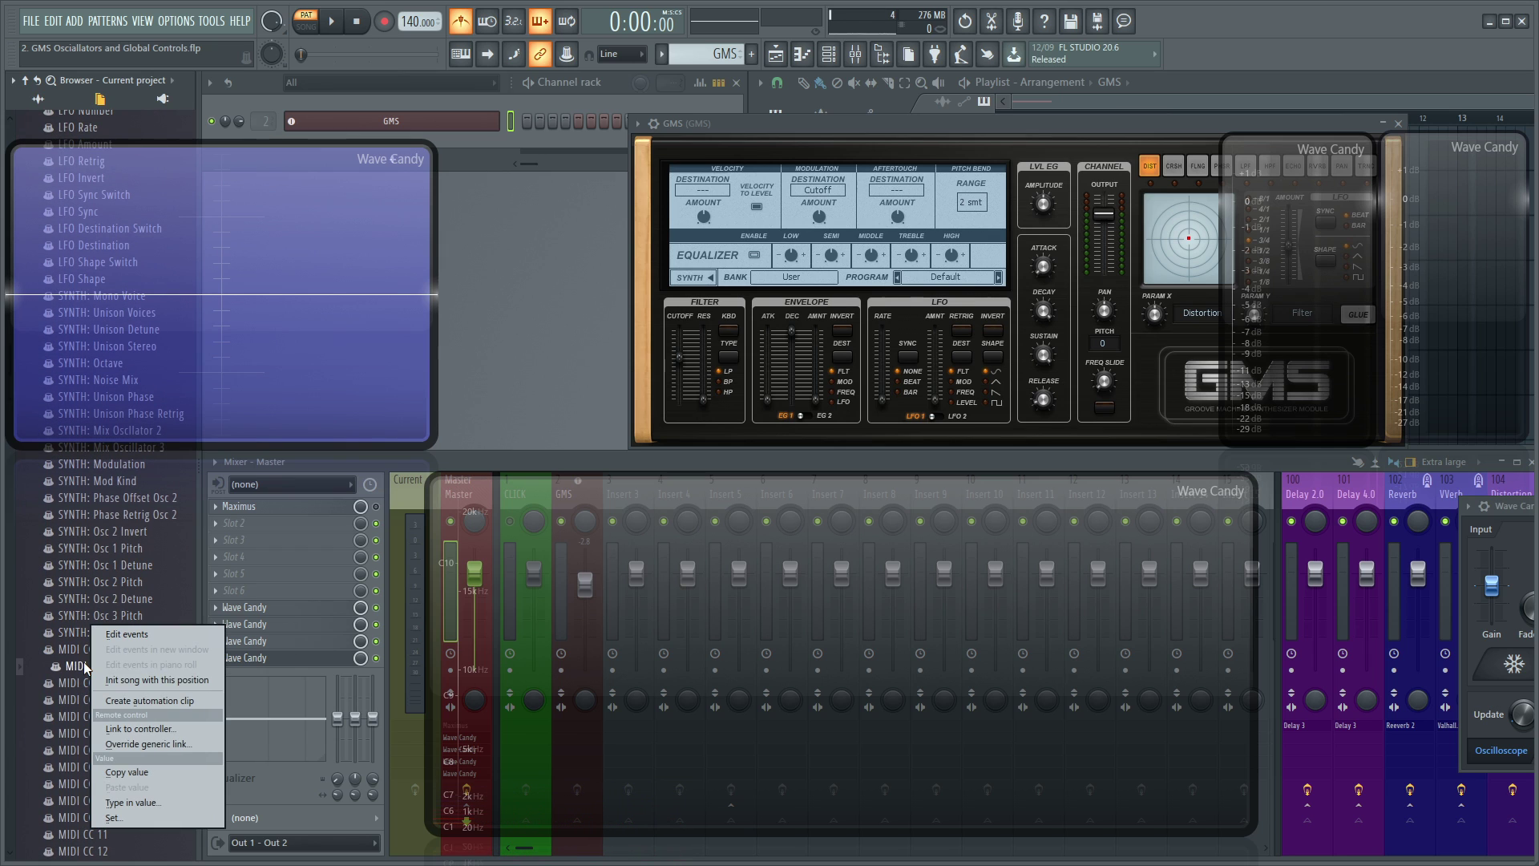
left_click(175, 730)
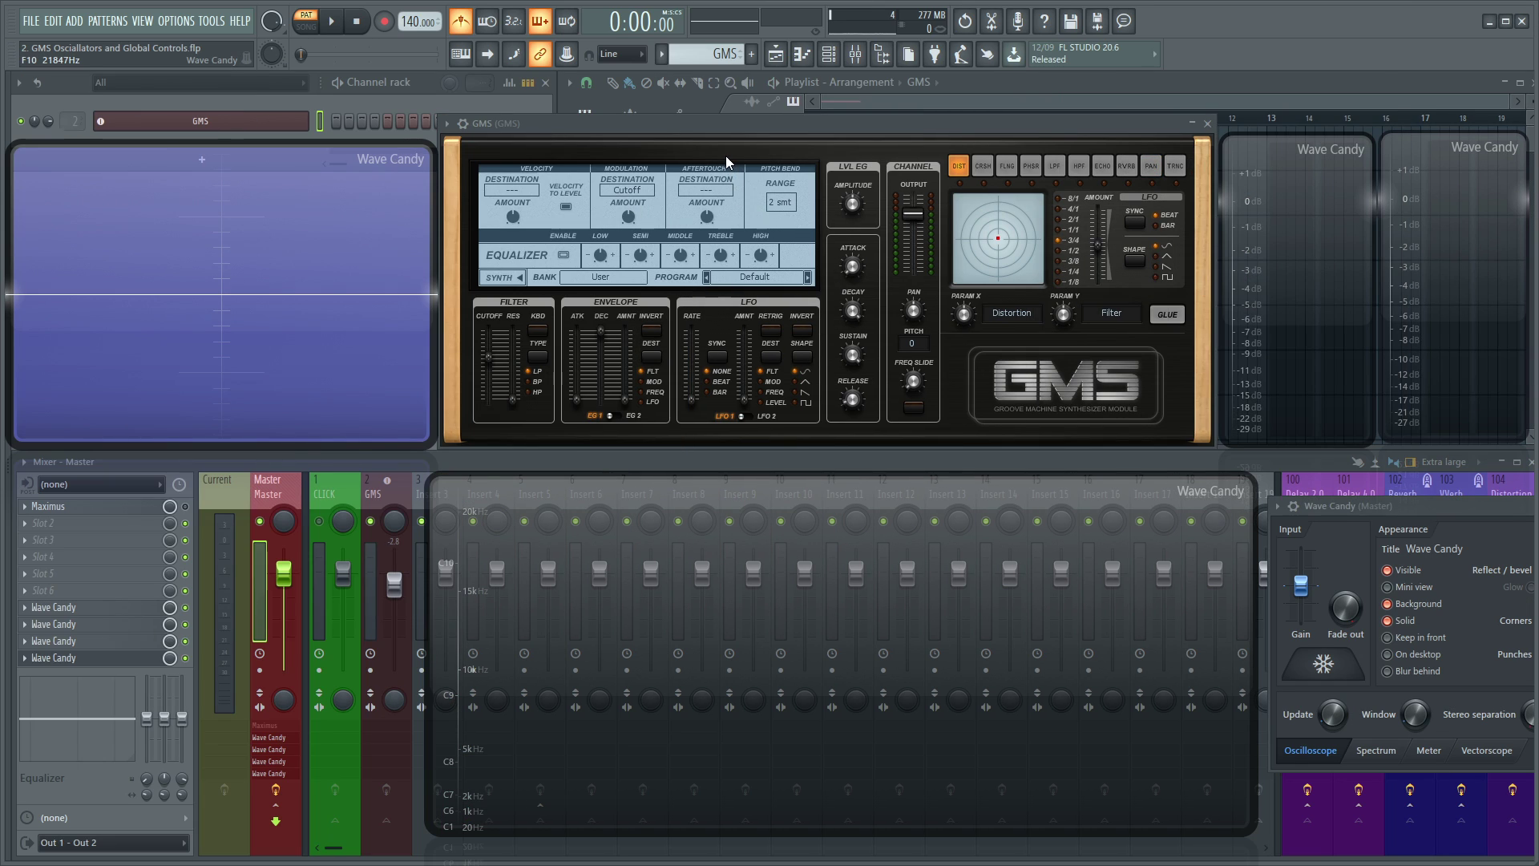
Step: Play a test note and adjust the filter cutoff to about 0.49 %
key("g")
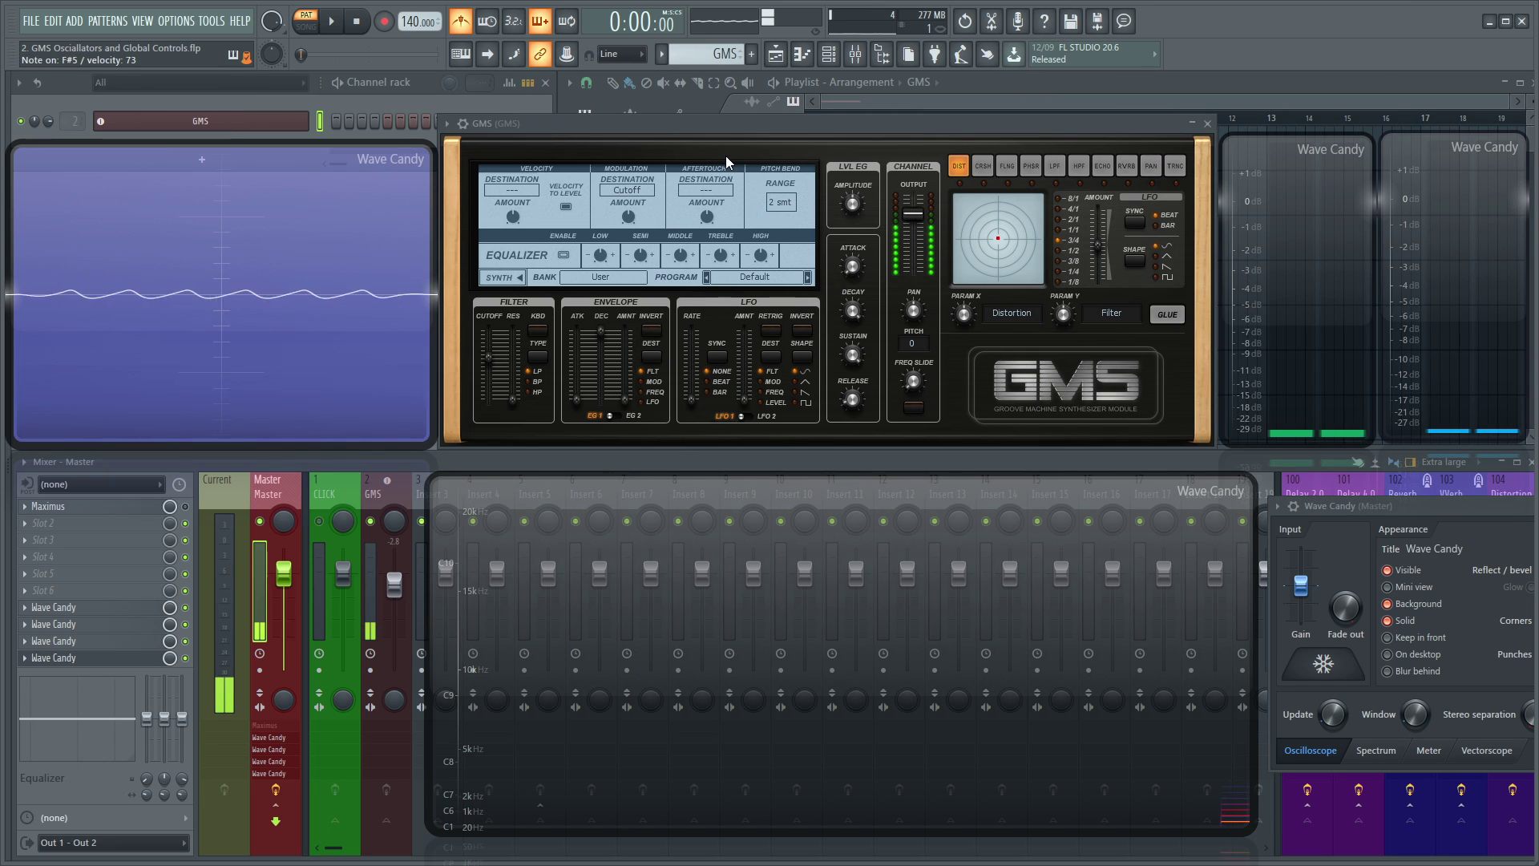
left_click(515, 401)
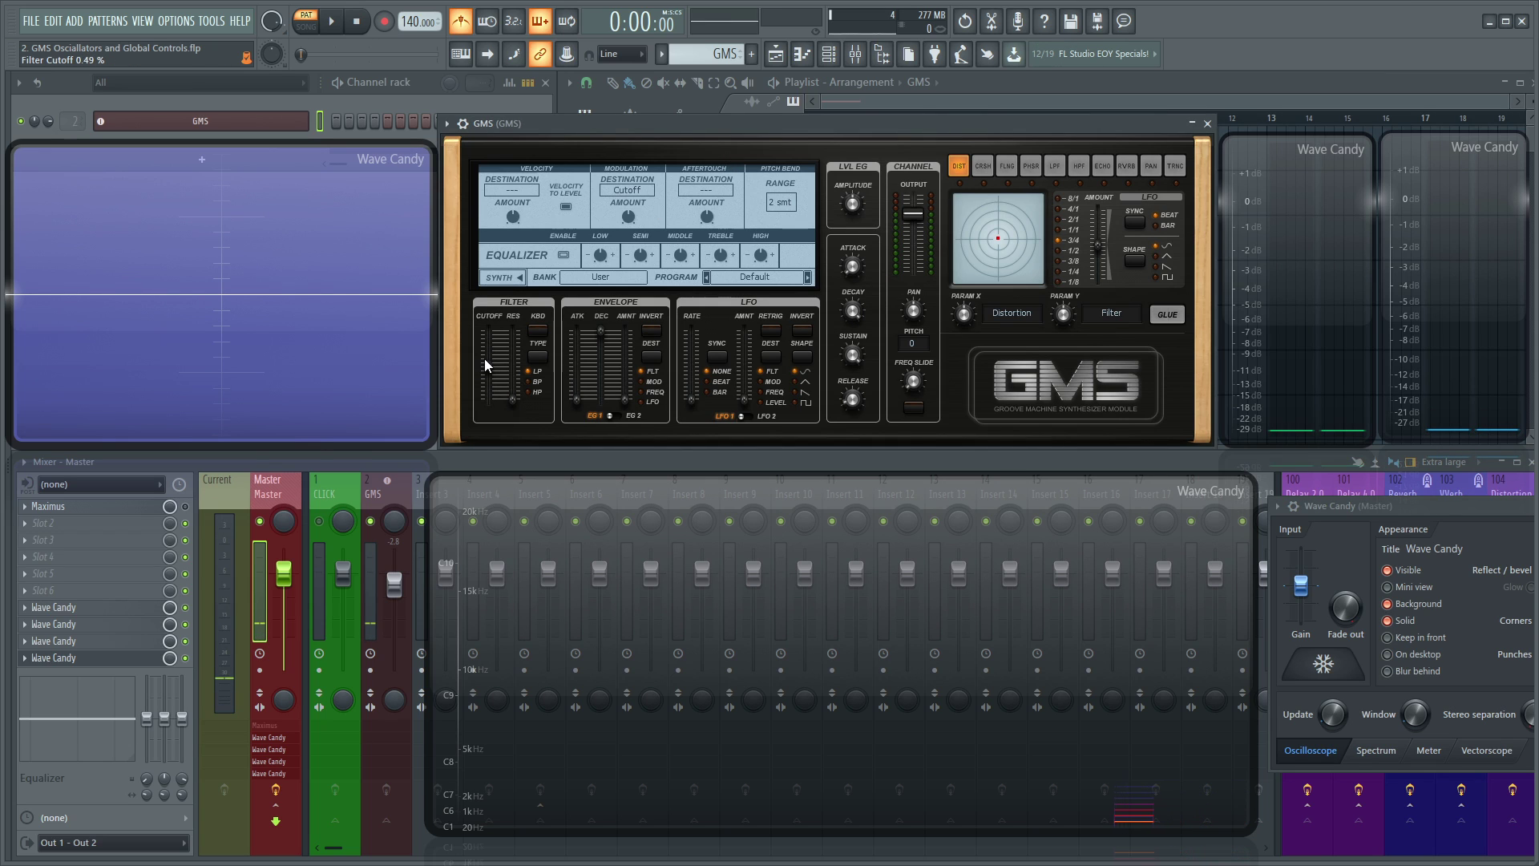
Step: Play test notes through the cutoff modulation and clear the modulation wheel's destination
key("g")
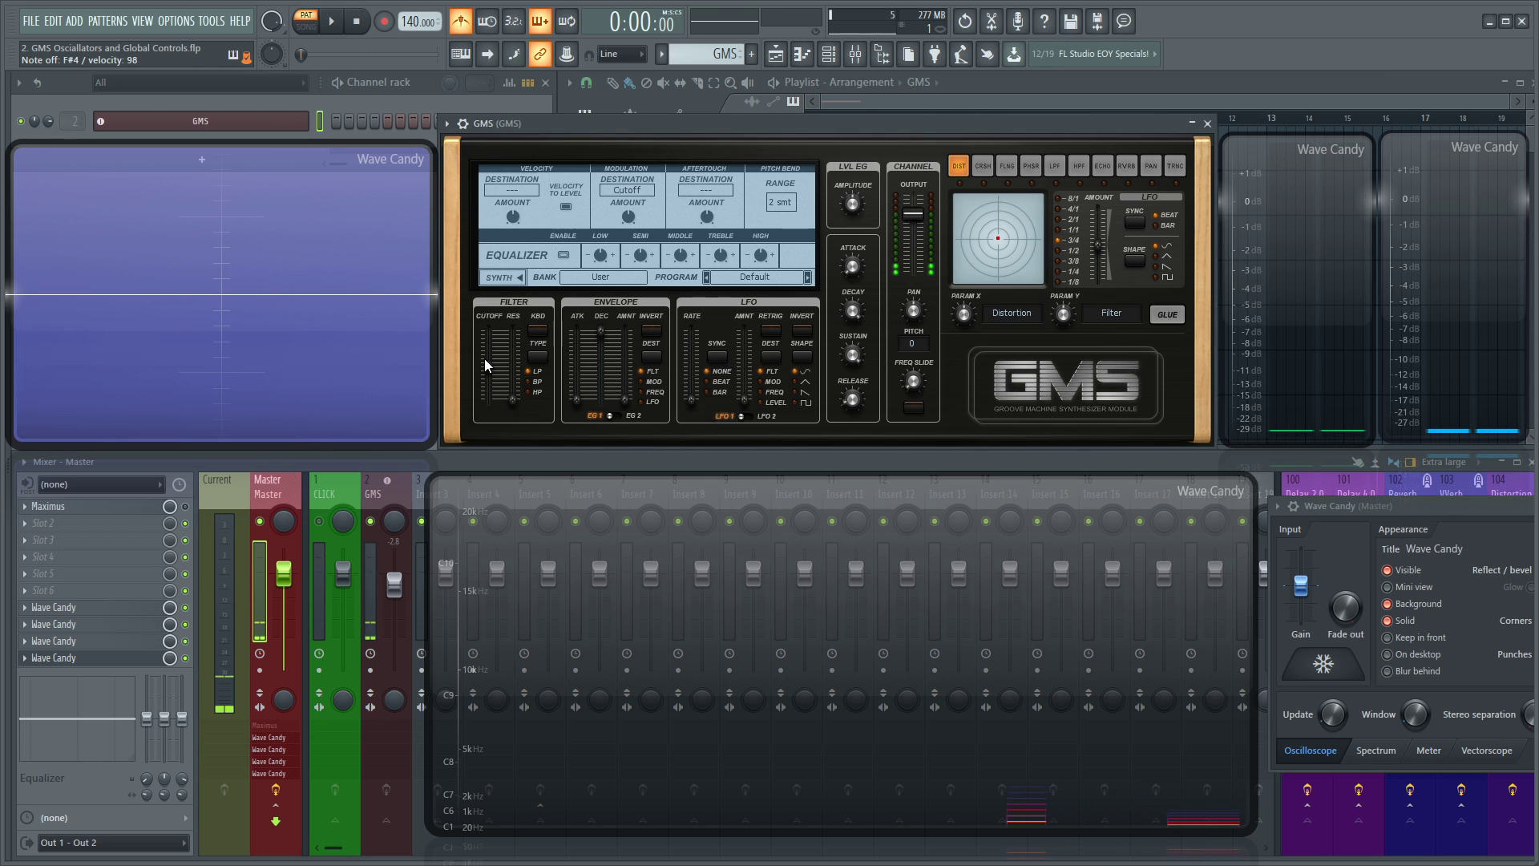
key("g")
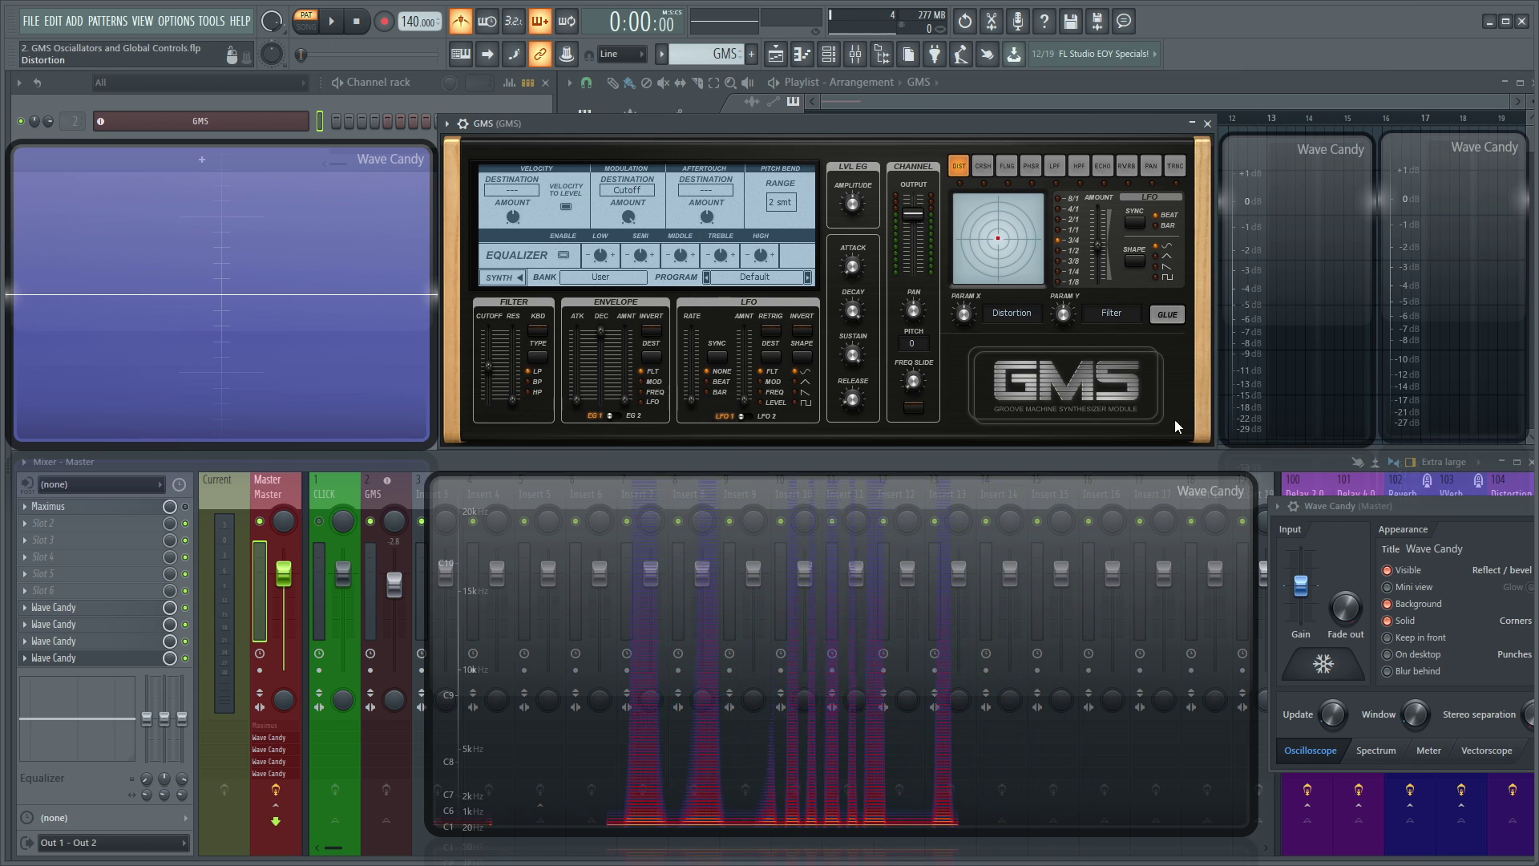
left_click(715, 187)
left_click_drag(841, 313, 811, 186)
left_click(705, 189)
left_click(628, 190)
left_click(676, 175)
Step: Set the filter cutoff to about 0.80 % and test the equalizer's low band at 0 and -12 dB while playing notes
left_click(602, 254)
left_click(600, 254)
left_click(488, 367)
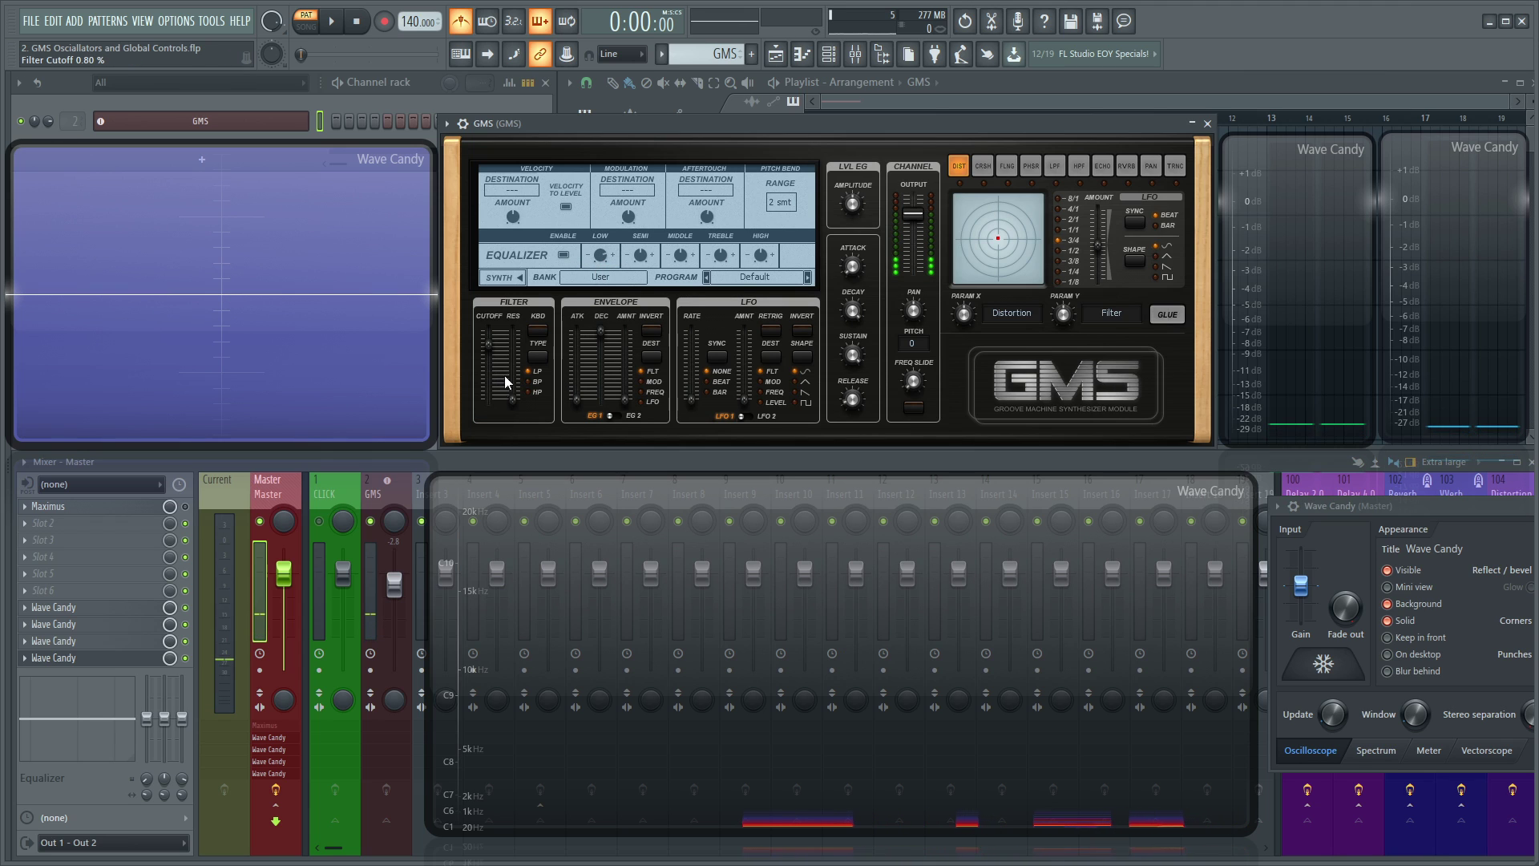
left_click(602, 254)
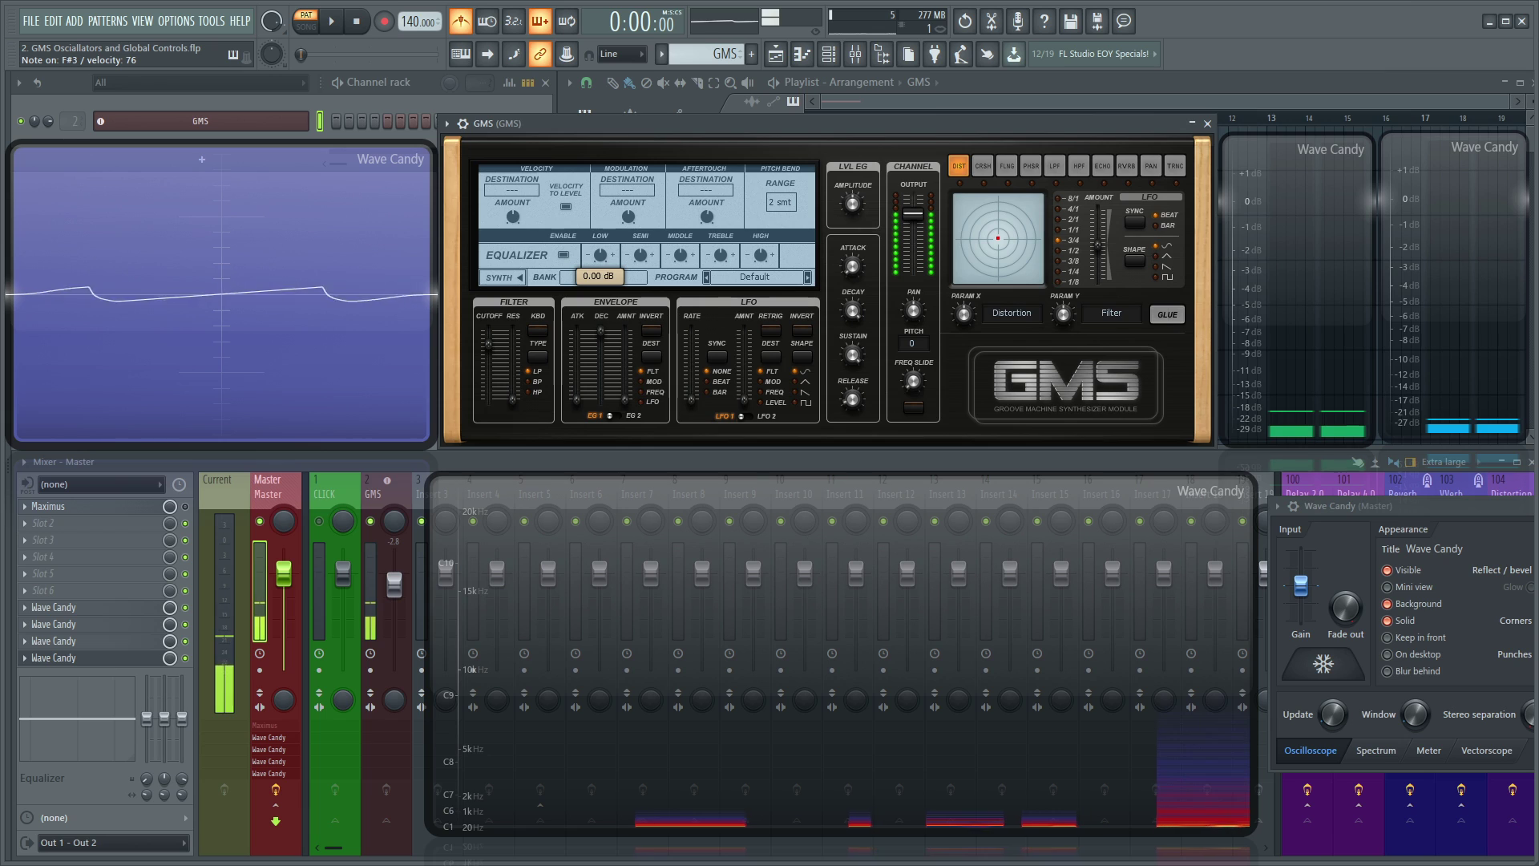
left_click_drag(601, 255, 601, 337)
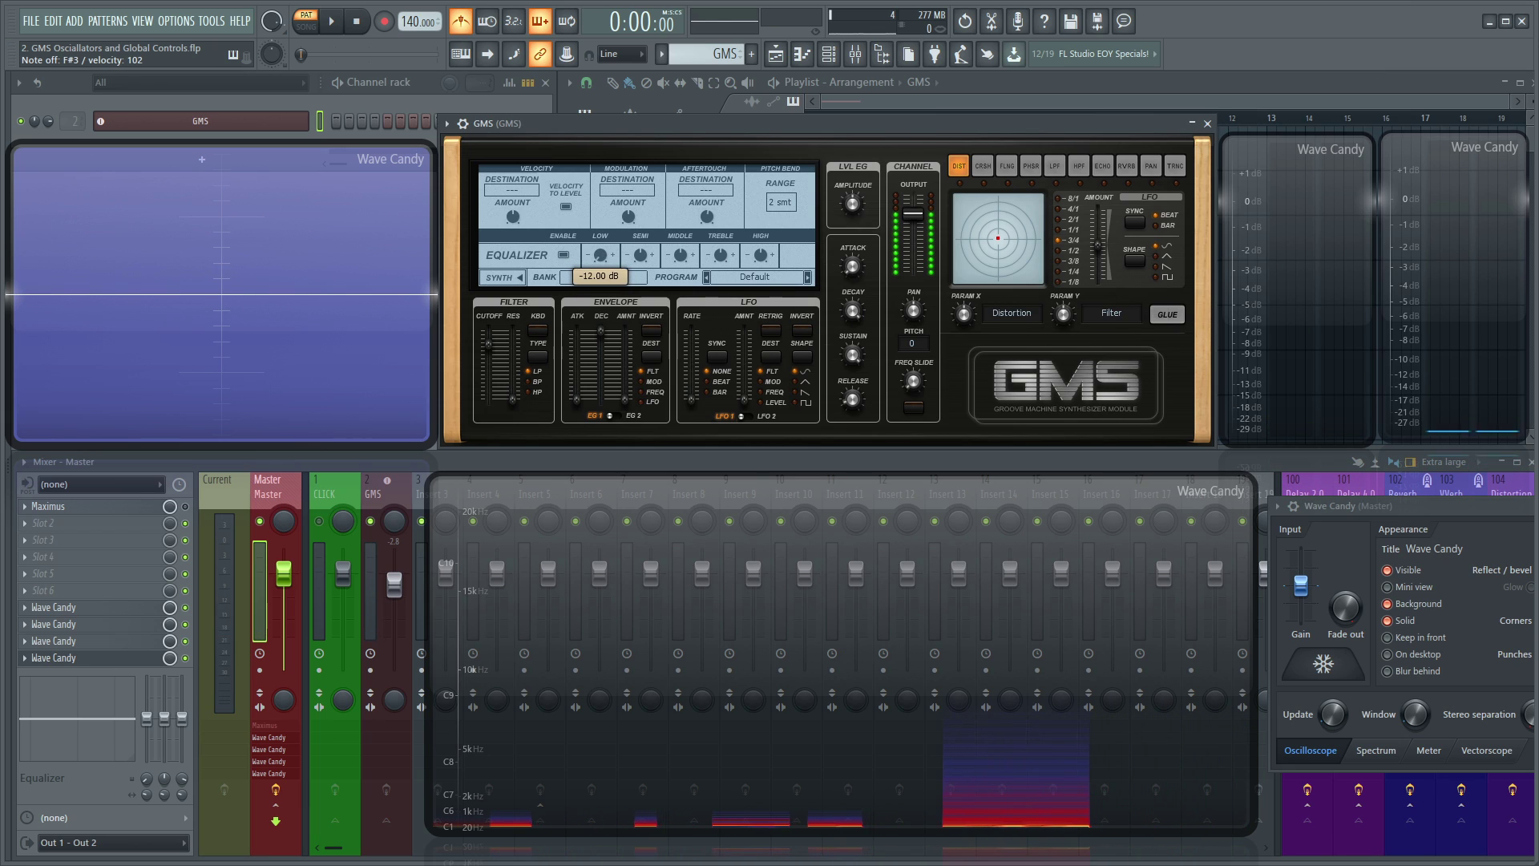
left_click_drag(602, 303, 618, 261)
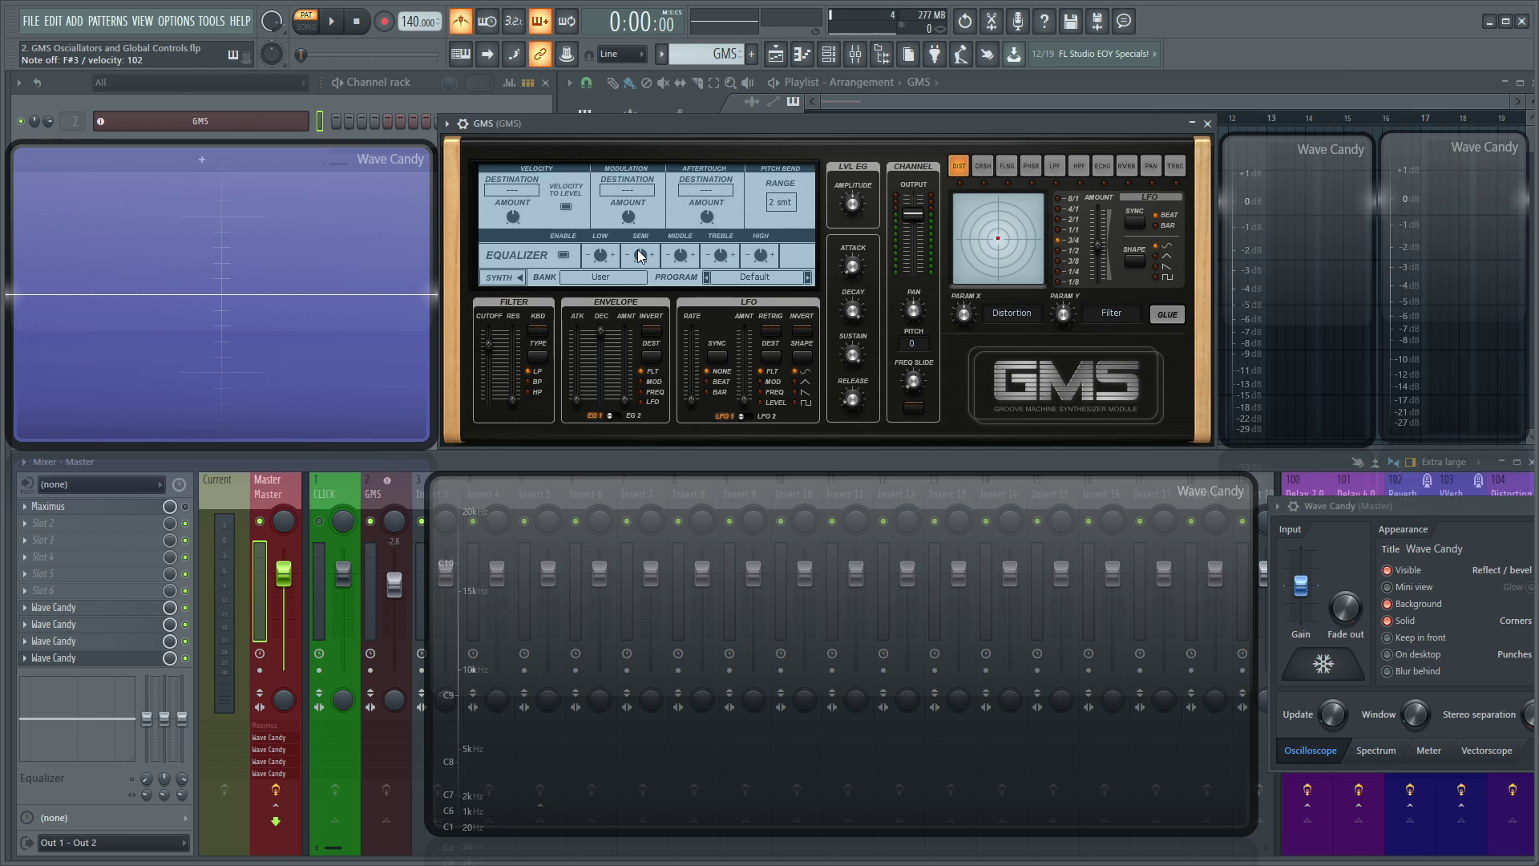
Step: Audition the equalizer's semi, treble and high bands with test notes and raise the filter cutoff to 1.00 %
mouse_move(639, 256)
left_mouse_down()
mouse_move(639, 277)
mouse_move(646, 258)
left_mouse_up()
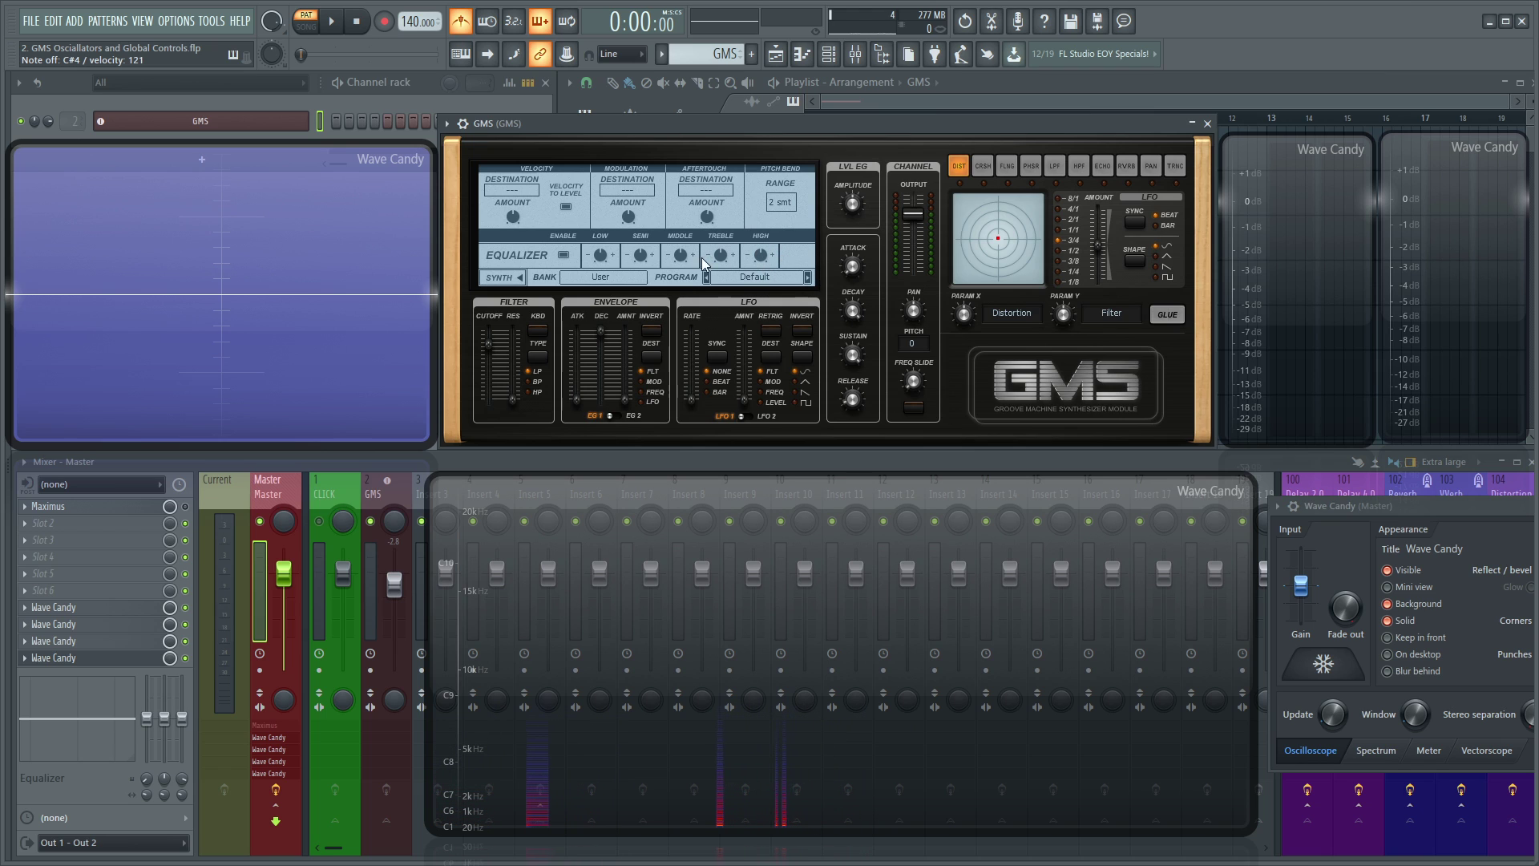
left_click_drag(720, 255, 768, 250)
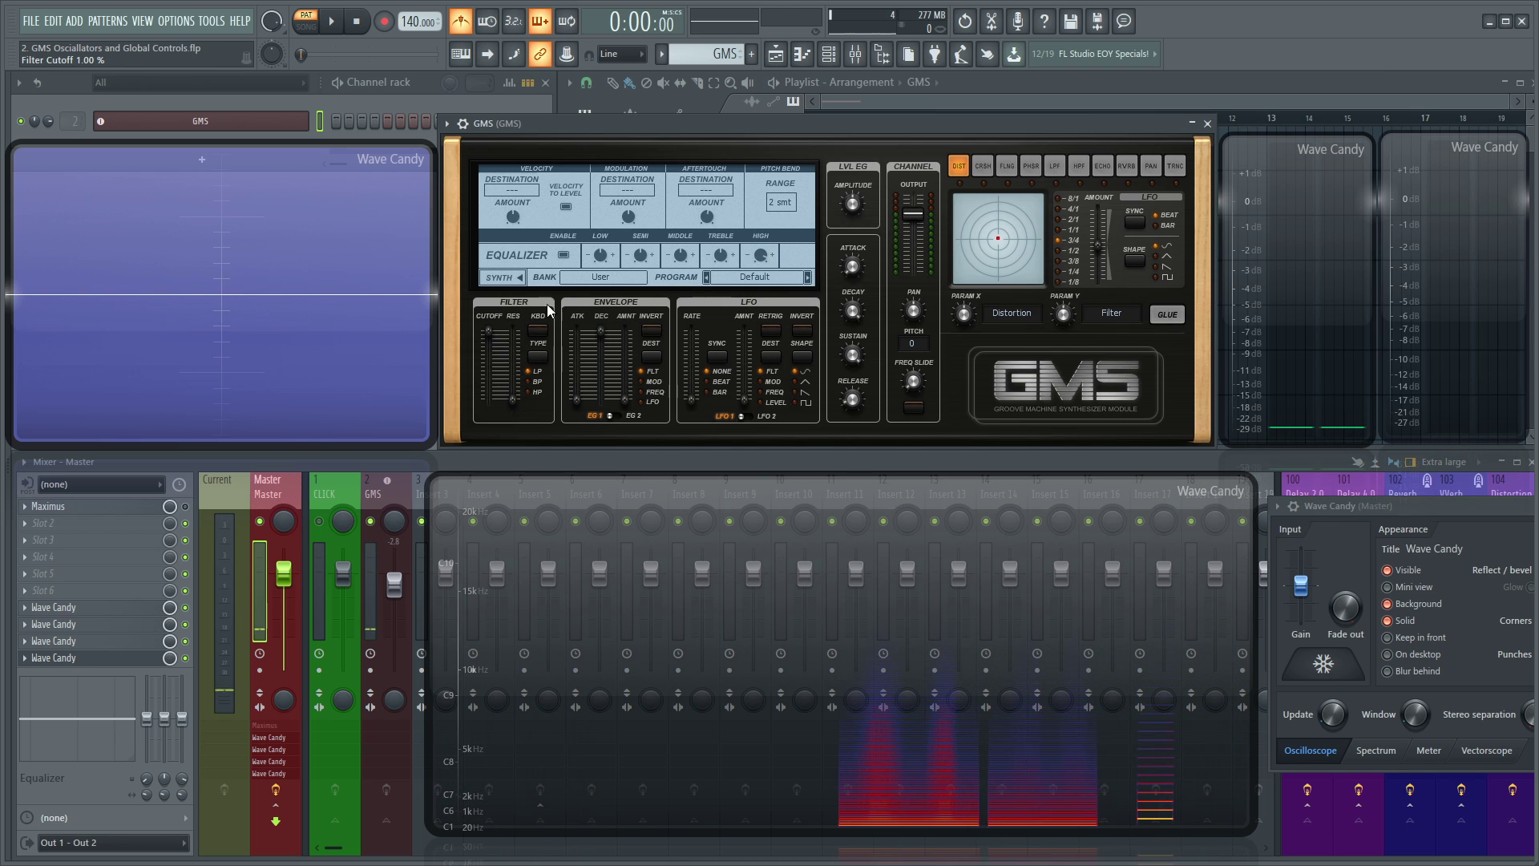
mouse_move(759, 256)
left_mouse_down()
mouse_move(760, 271)
mouse_move(744, 265)
left_mouse_up()
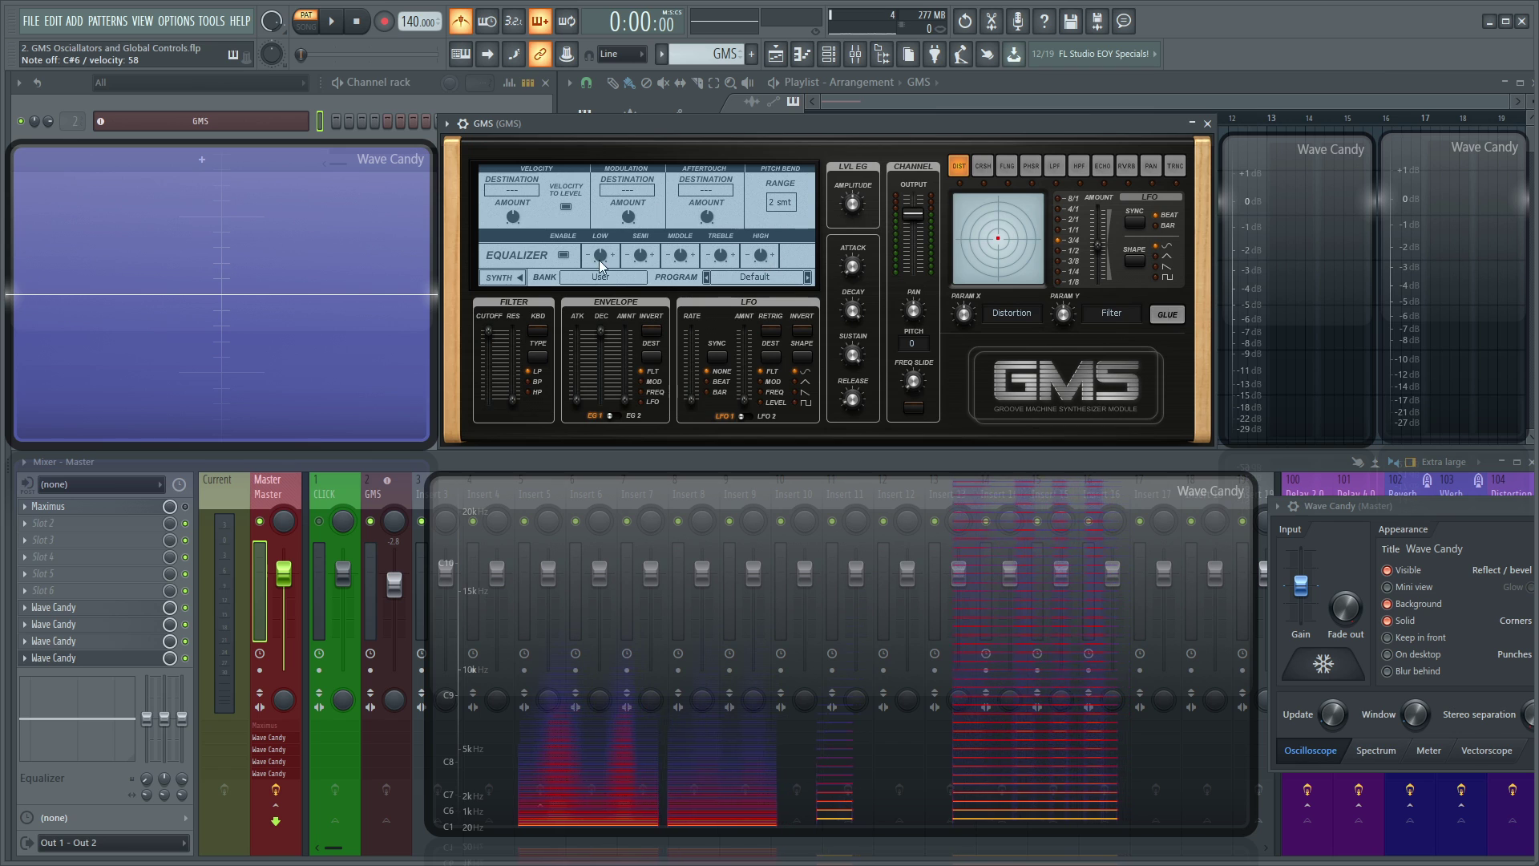
Step: Return from the MIDI/EQ page to the synth page and vary the unison phase while playing test notes
left_click(508, 275)
left_click(523, 275)
left_click(499, 276)
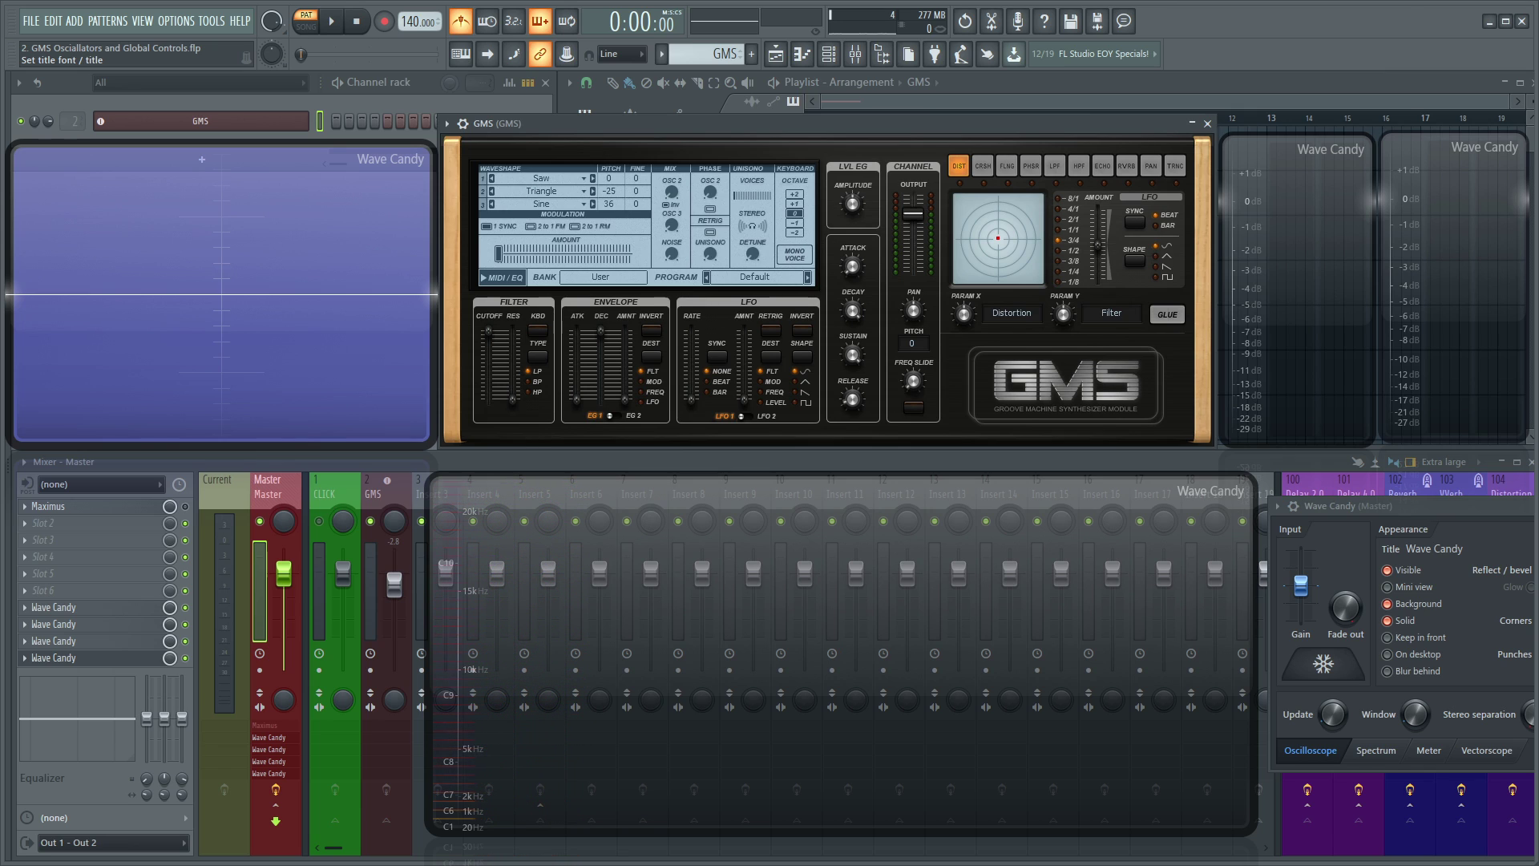
left_click_drag(710, 254, 710, 253)
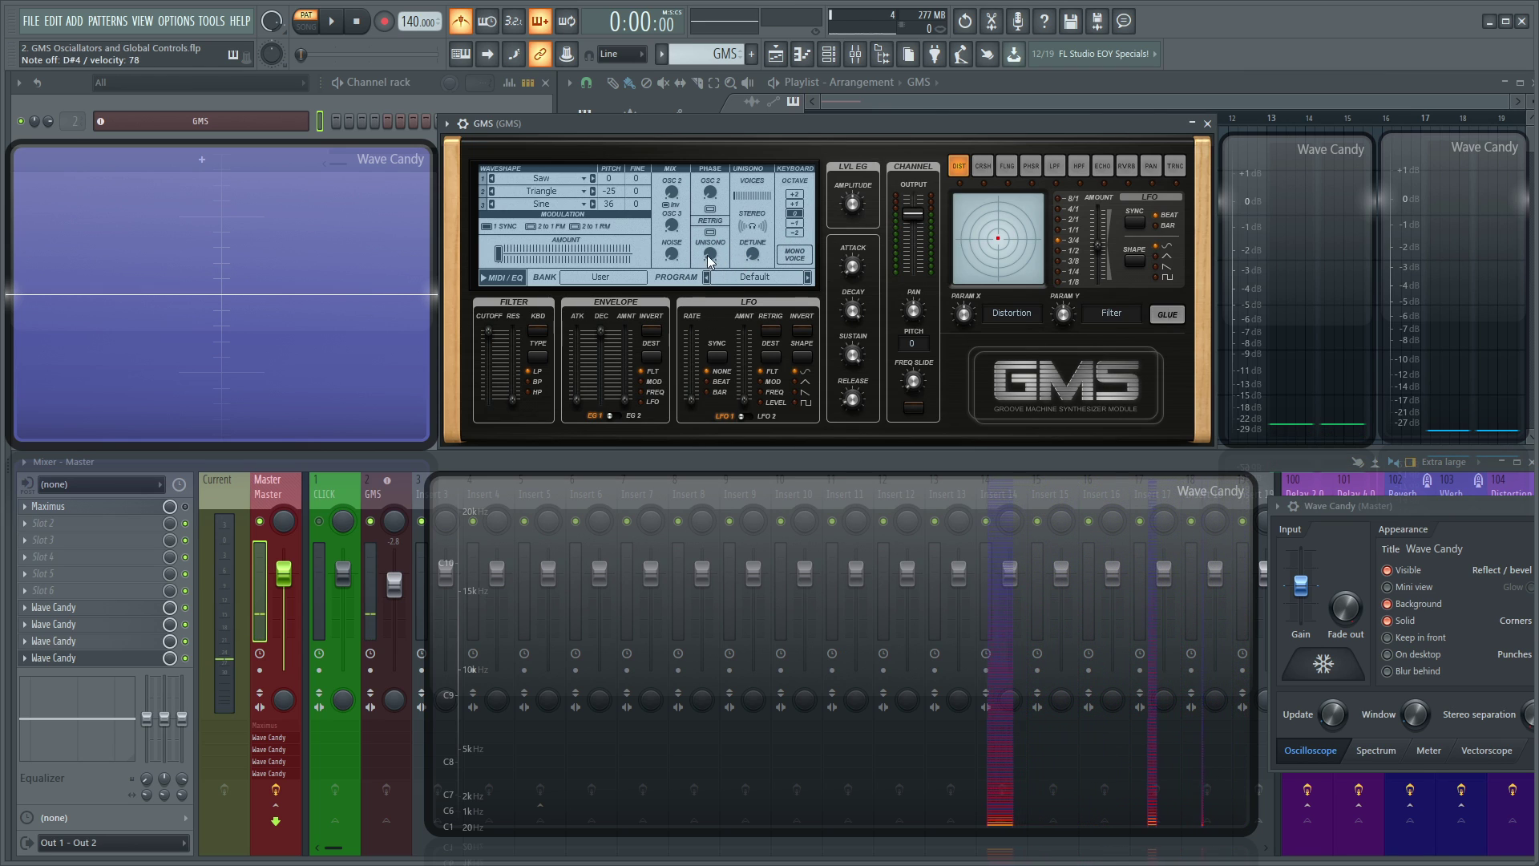
left_click_drag(712, 254, 712, 234)
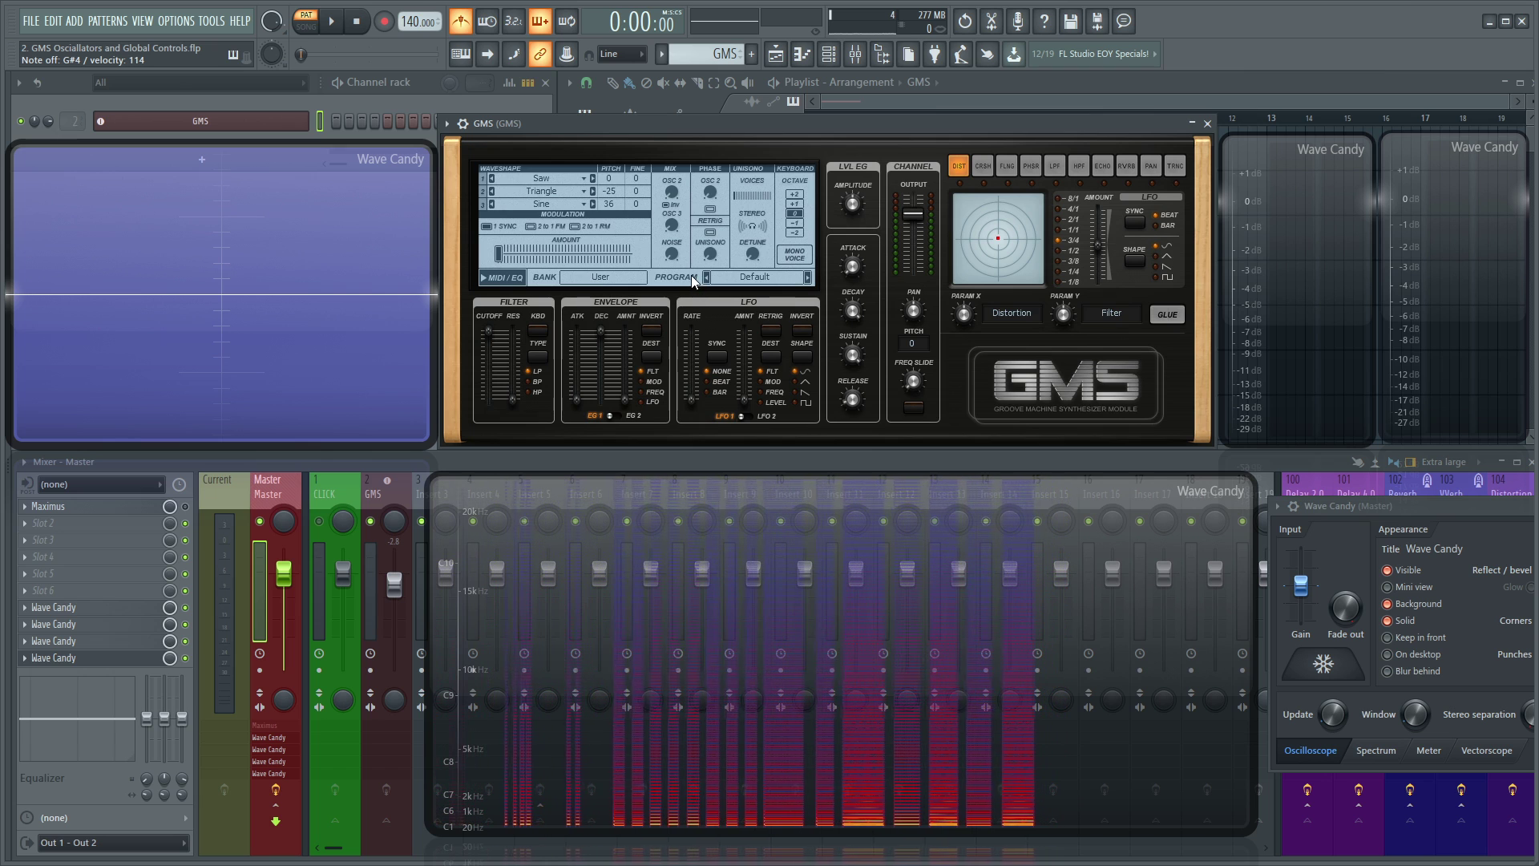
Step: View the presets library from both the bank name and the program name, closing it each time
left_click(630, 276)
left_click(1012, 146)
left_click(762, 278)
left_click(1012, 151)
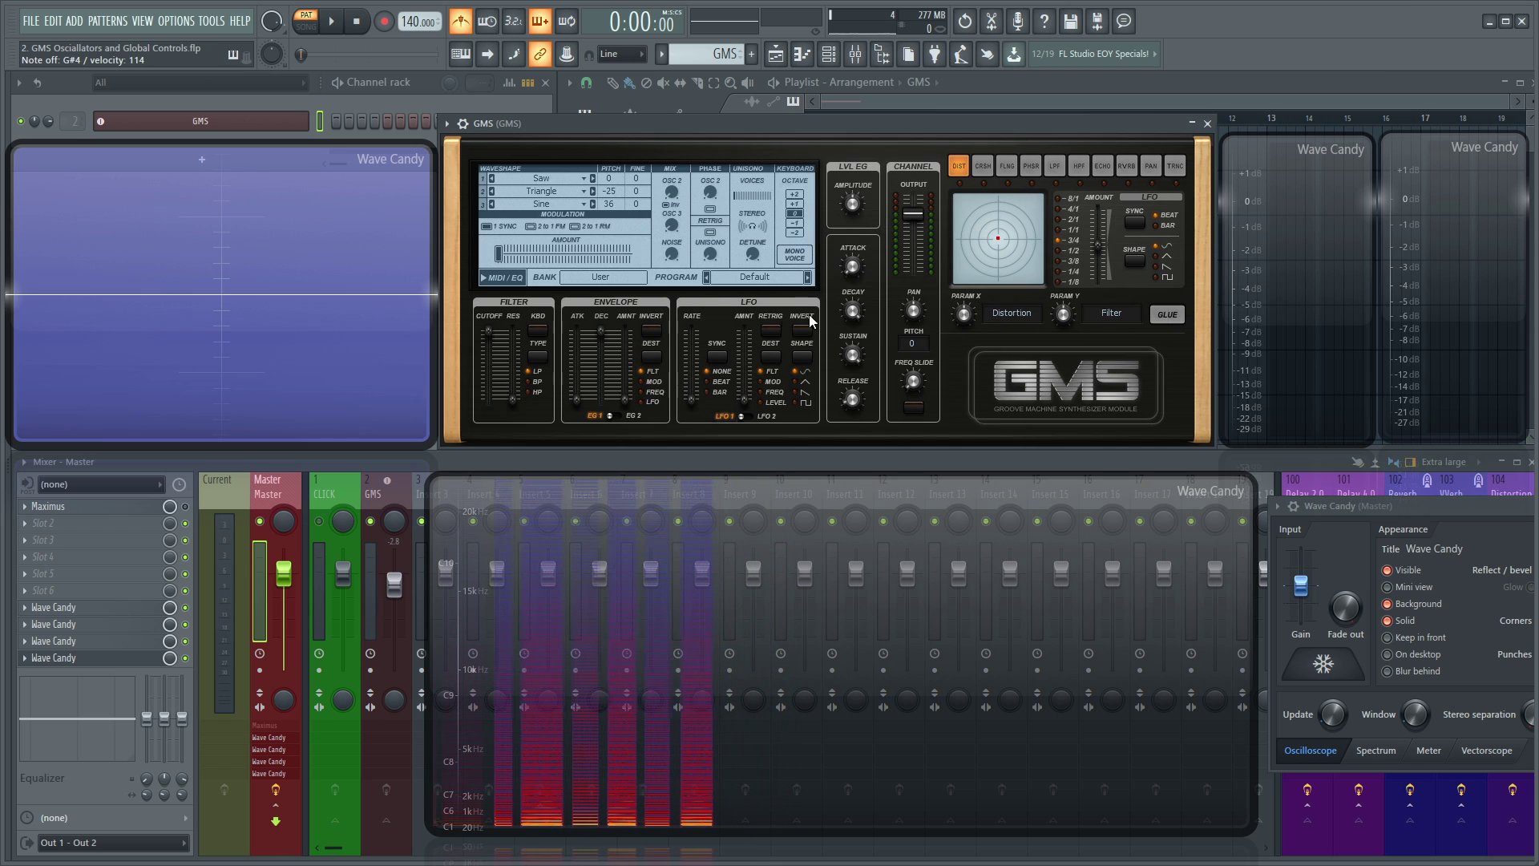
Step: Browse the Basses, Leads & Synths and Pads & Textures banks and load the Leads & Synths bank with Amphibian TE
left_click(593, 276)
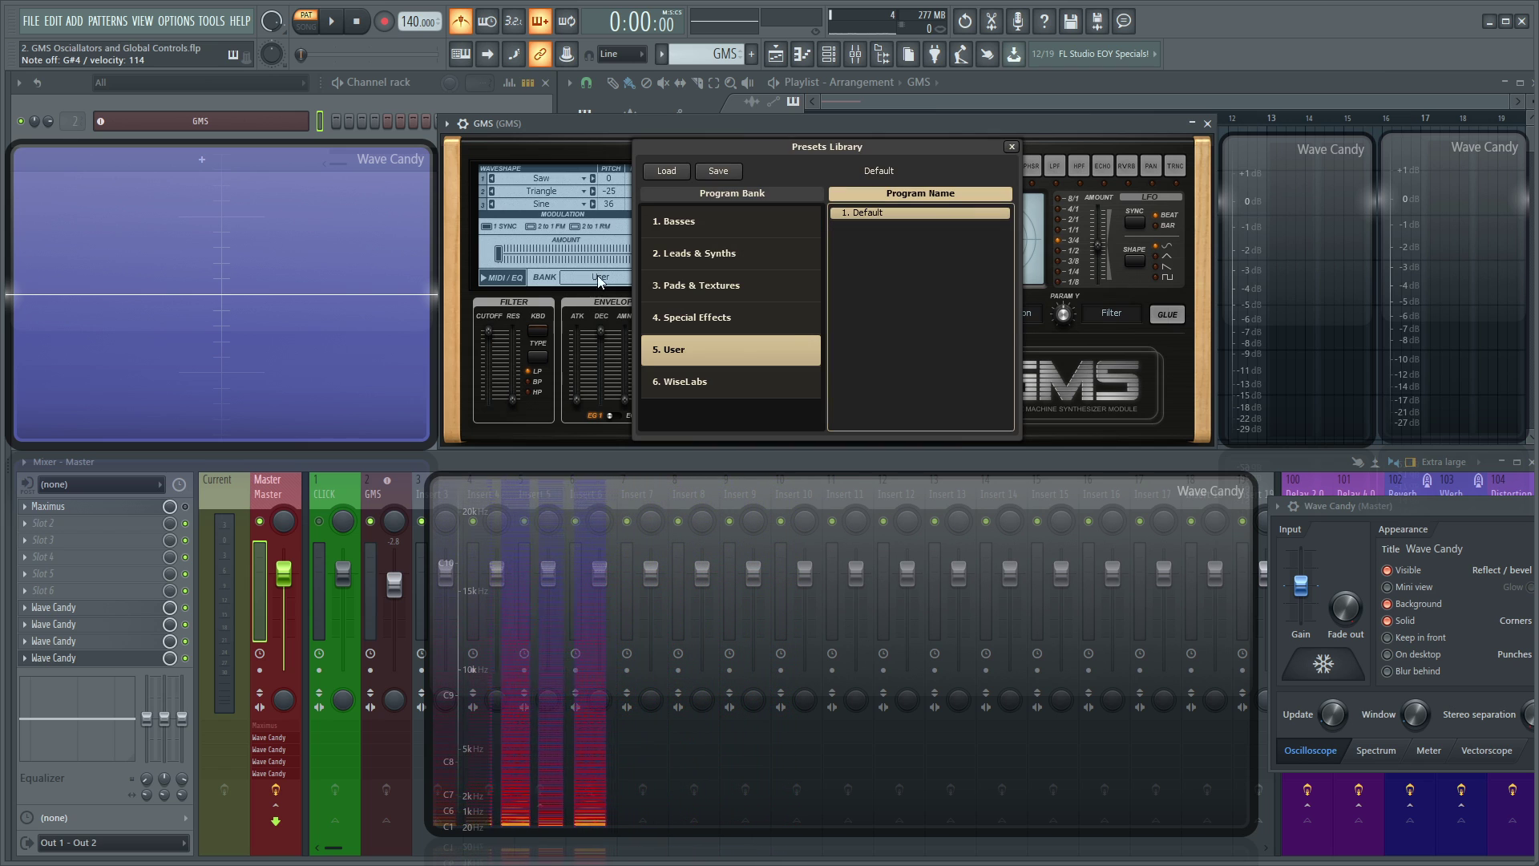
left_click(687, 255)
left_click(689, 223)
left_click(696, 254)
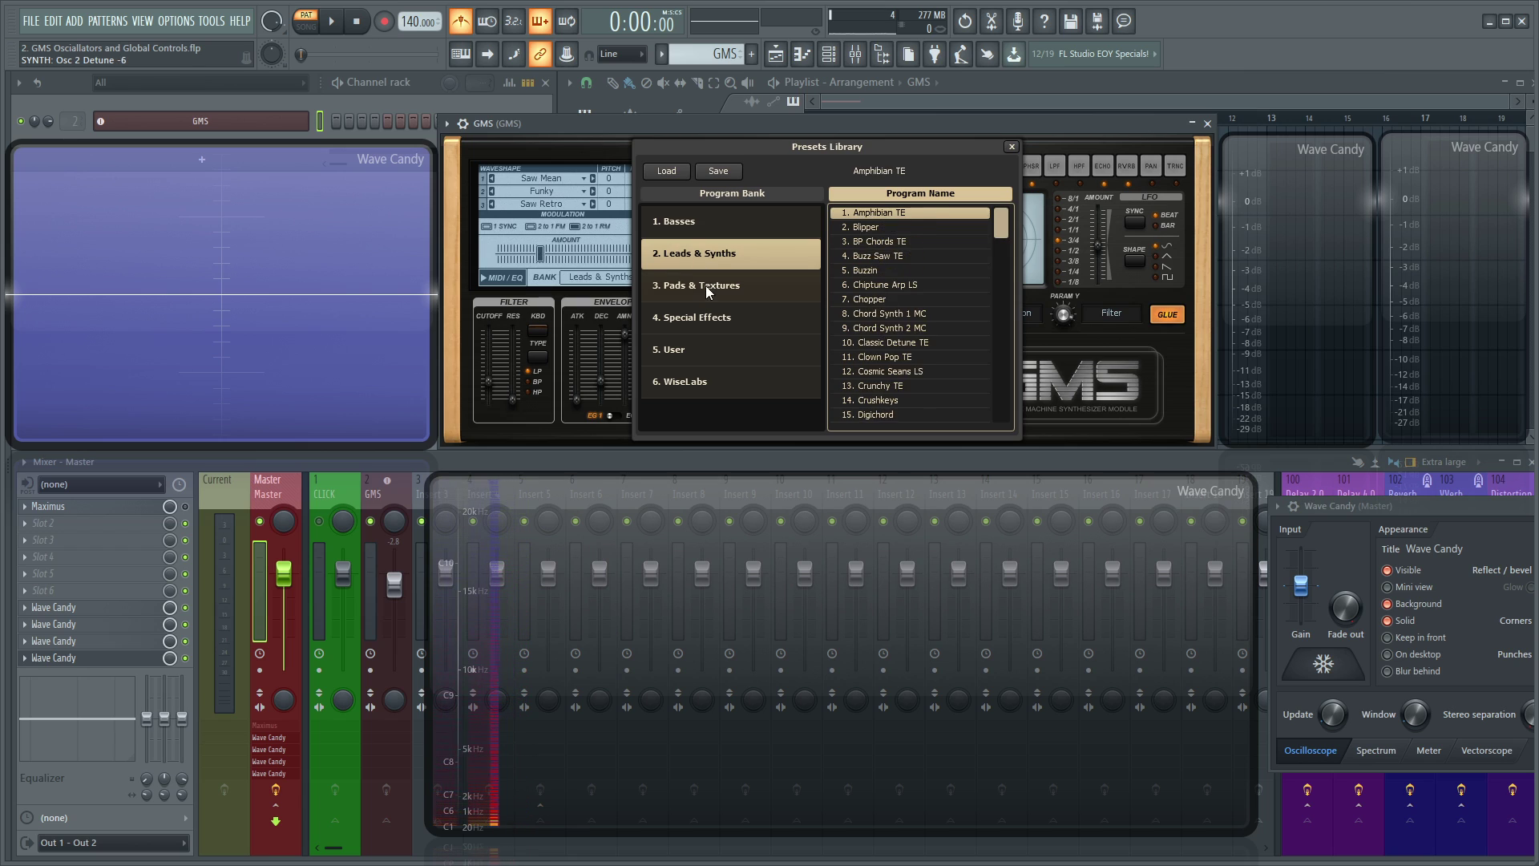
left_click(705, 287)
left_click(700, 255)
left_click(696, 229)
left_click(716, 261)
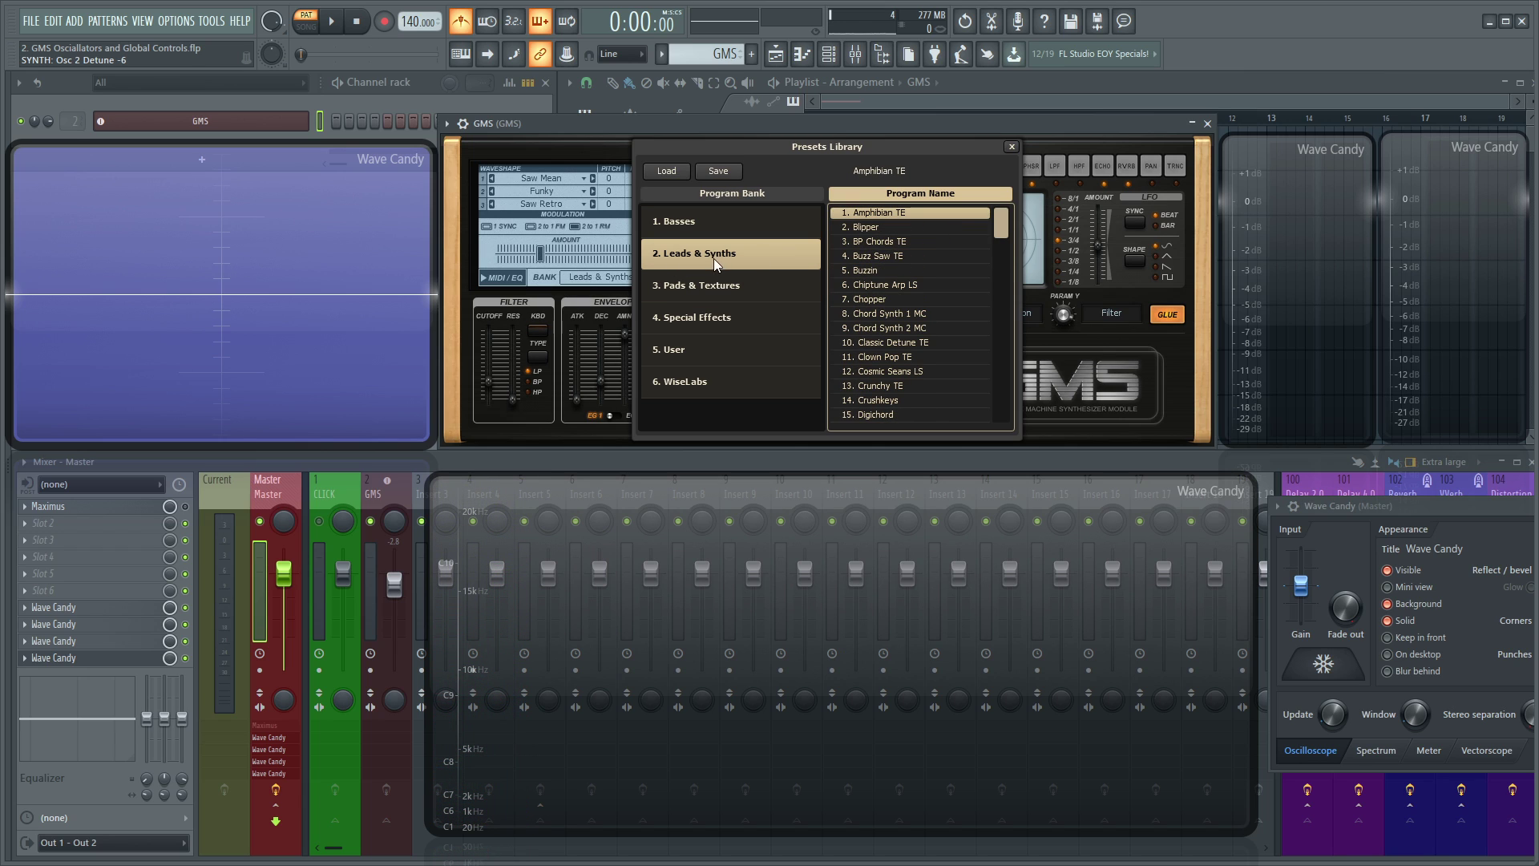
left_click(1011, 148)
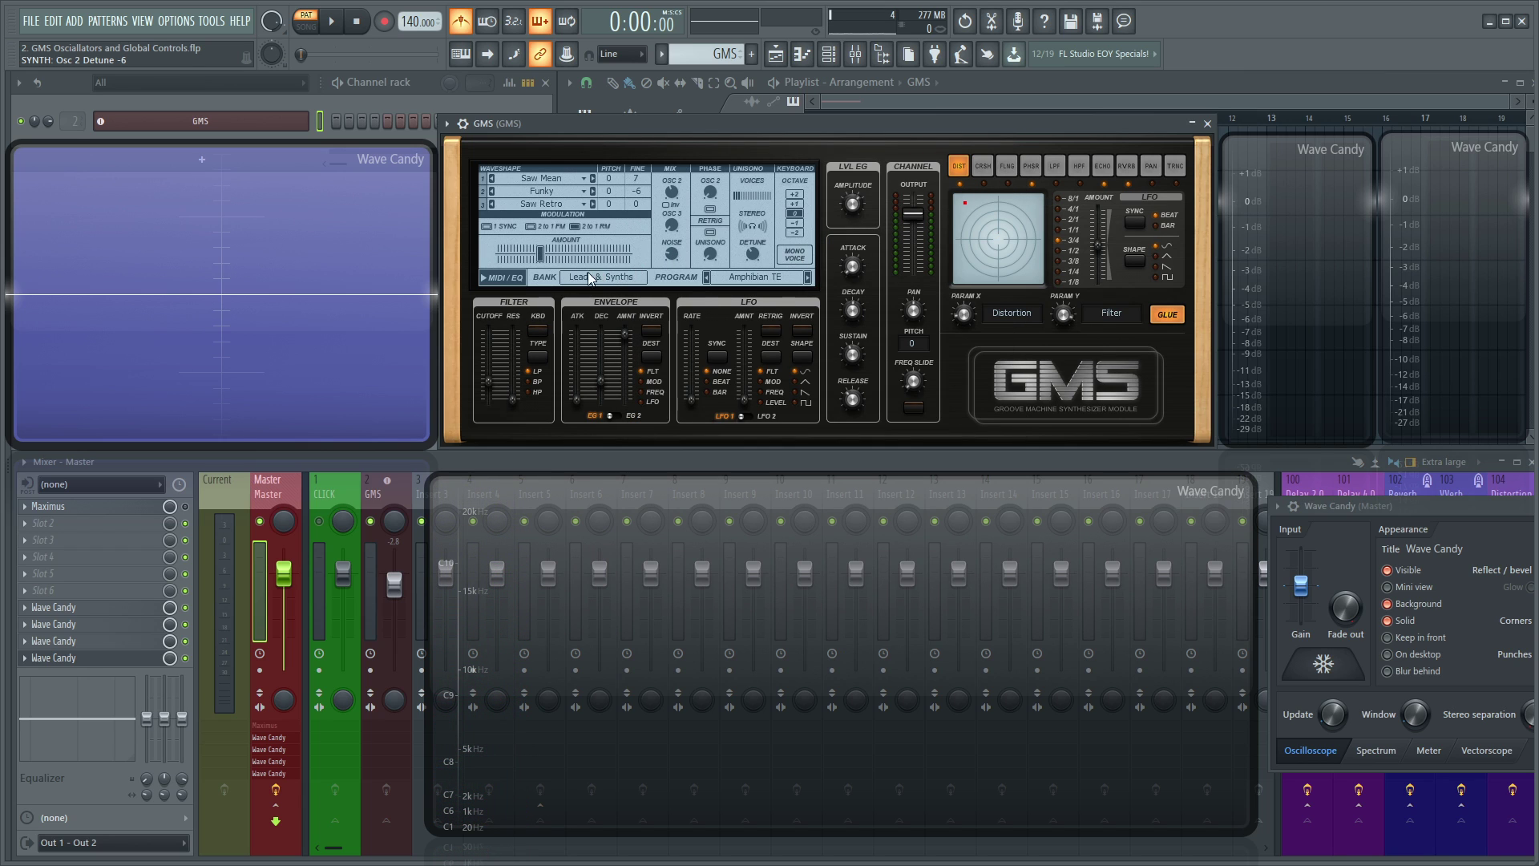
Step: Look through the Leads & Synths programs and step through the presets to Buzz Saw TE, auditioning them with test notes
left_click(748, 279)
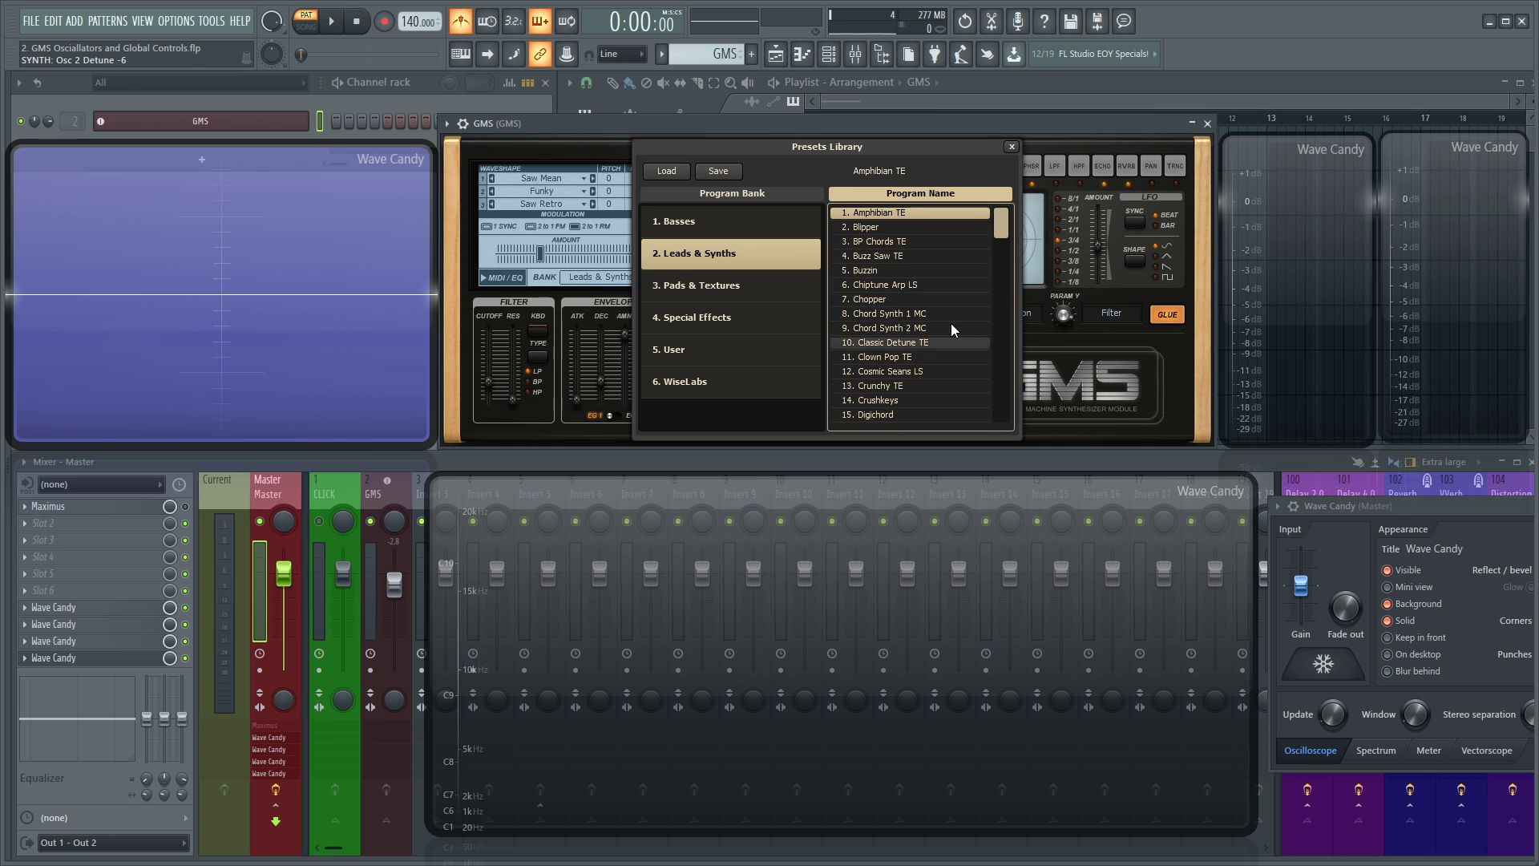
left_click(1012, 148)
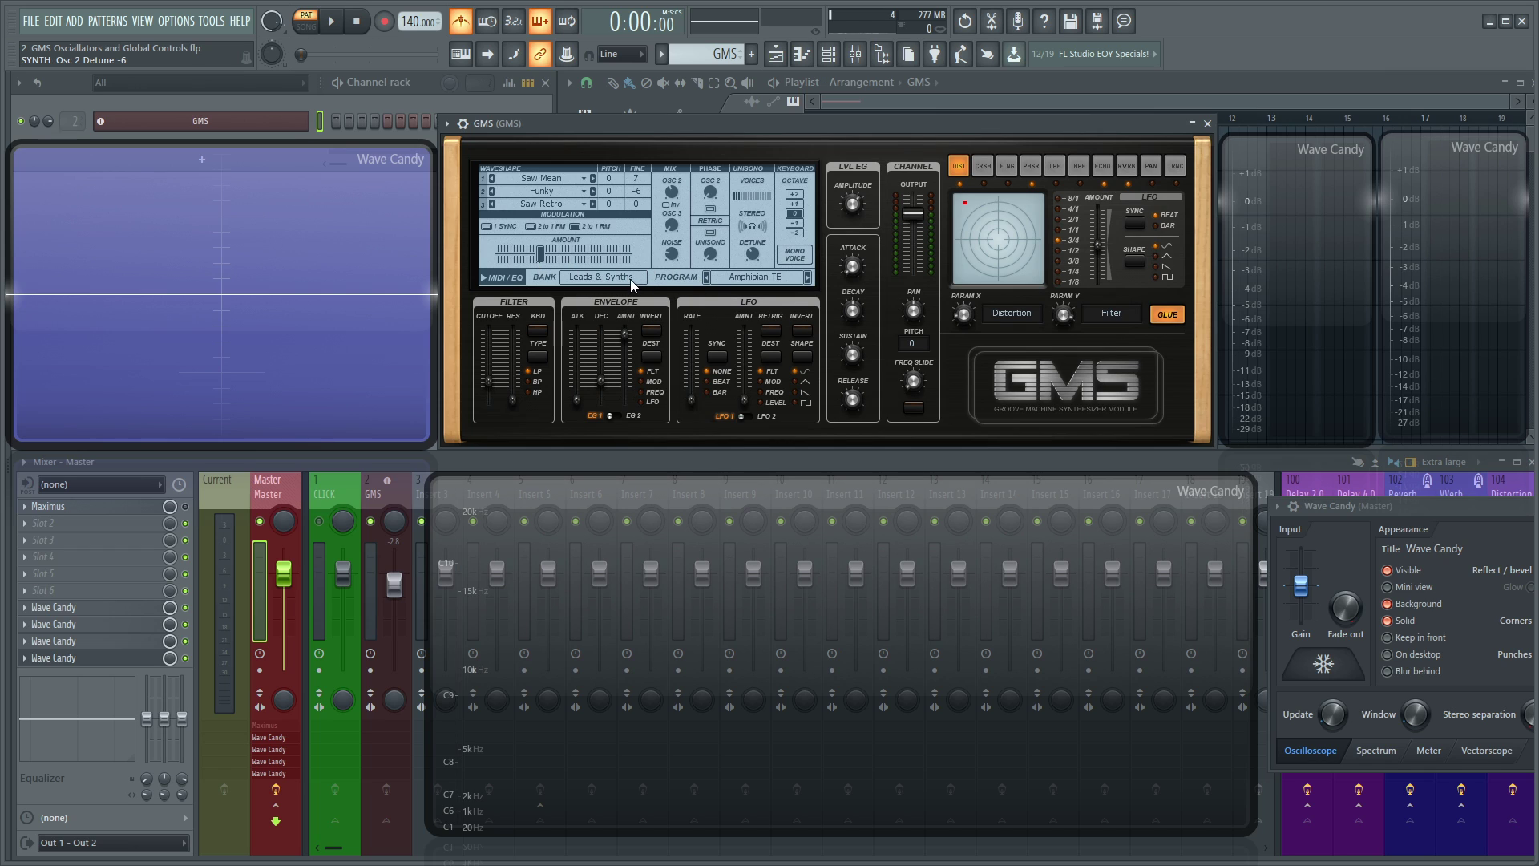
left_click(808, 277)
left_click(808, 277)
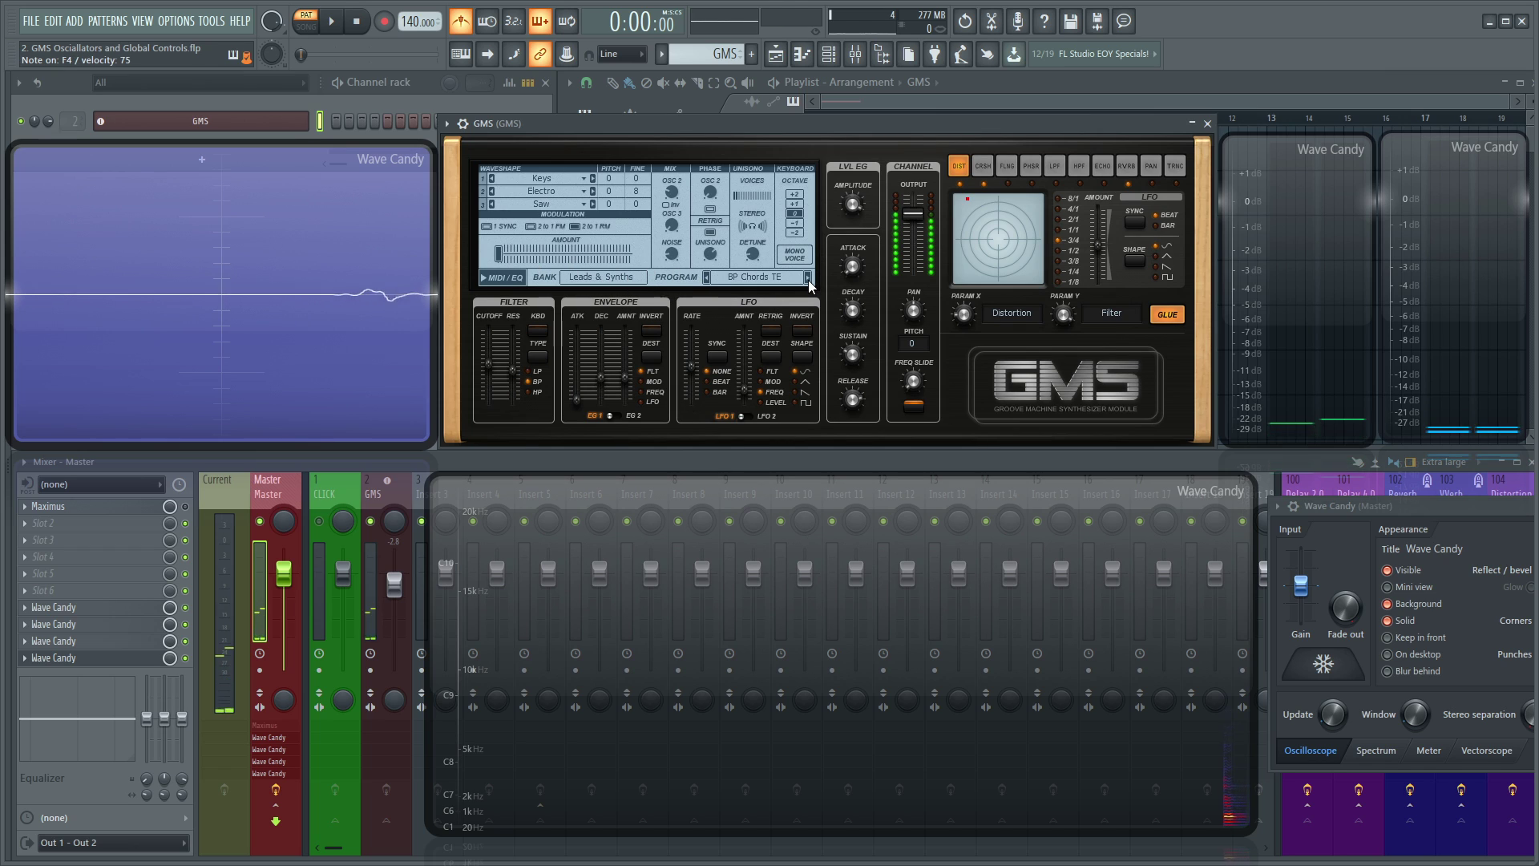
left_click(707, 277)
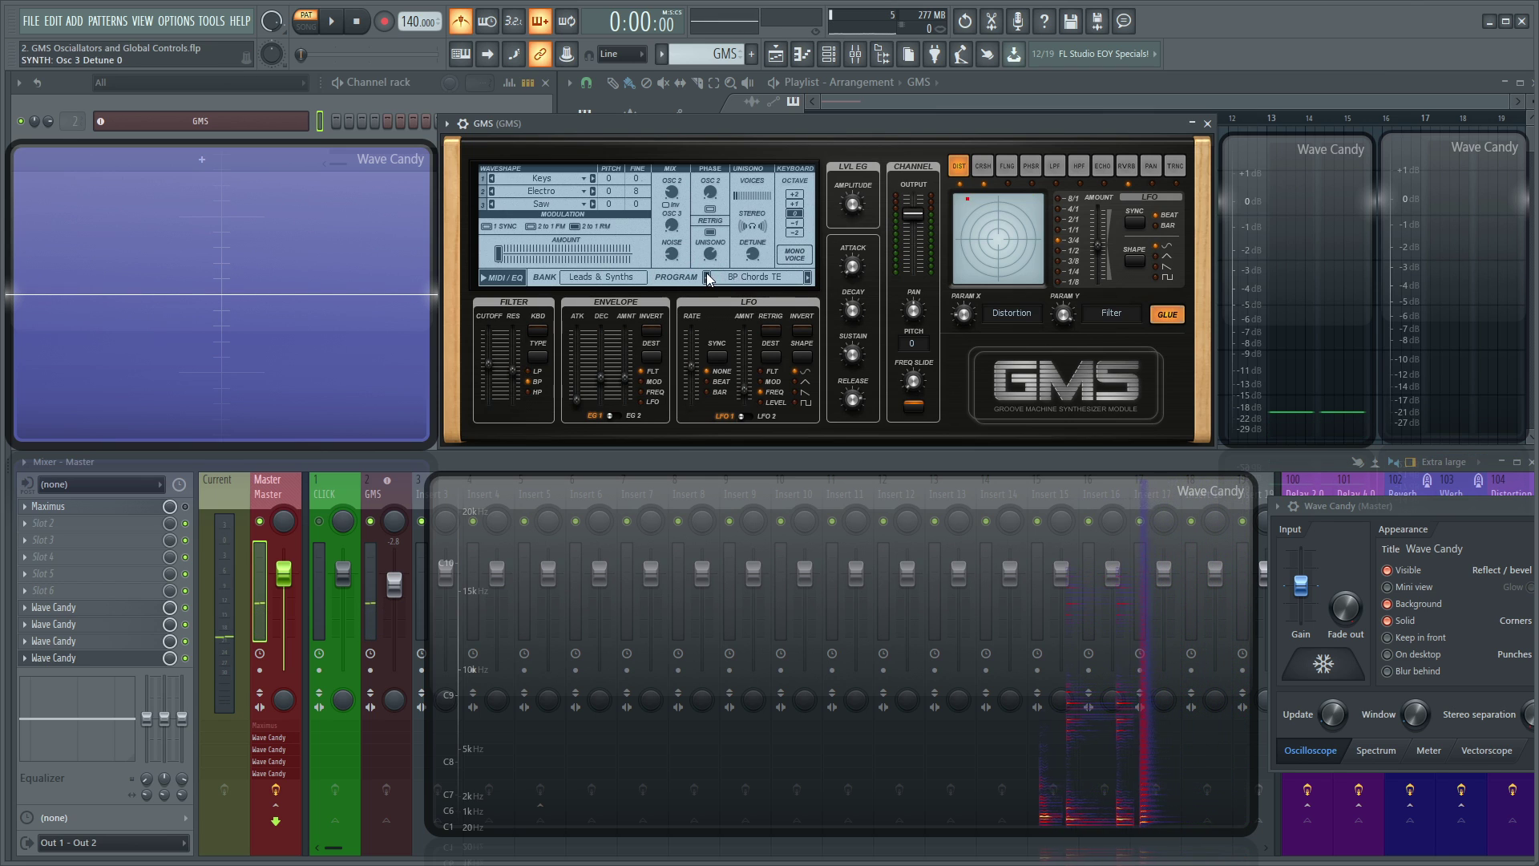
left_click(807, 278)
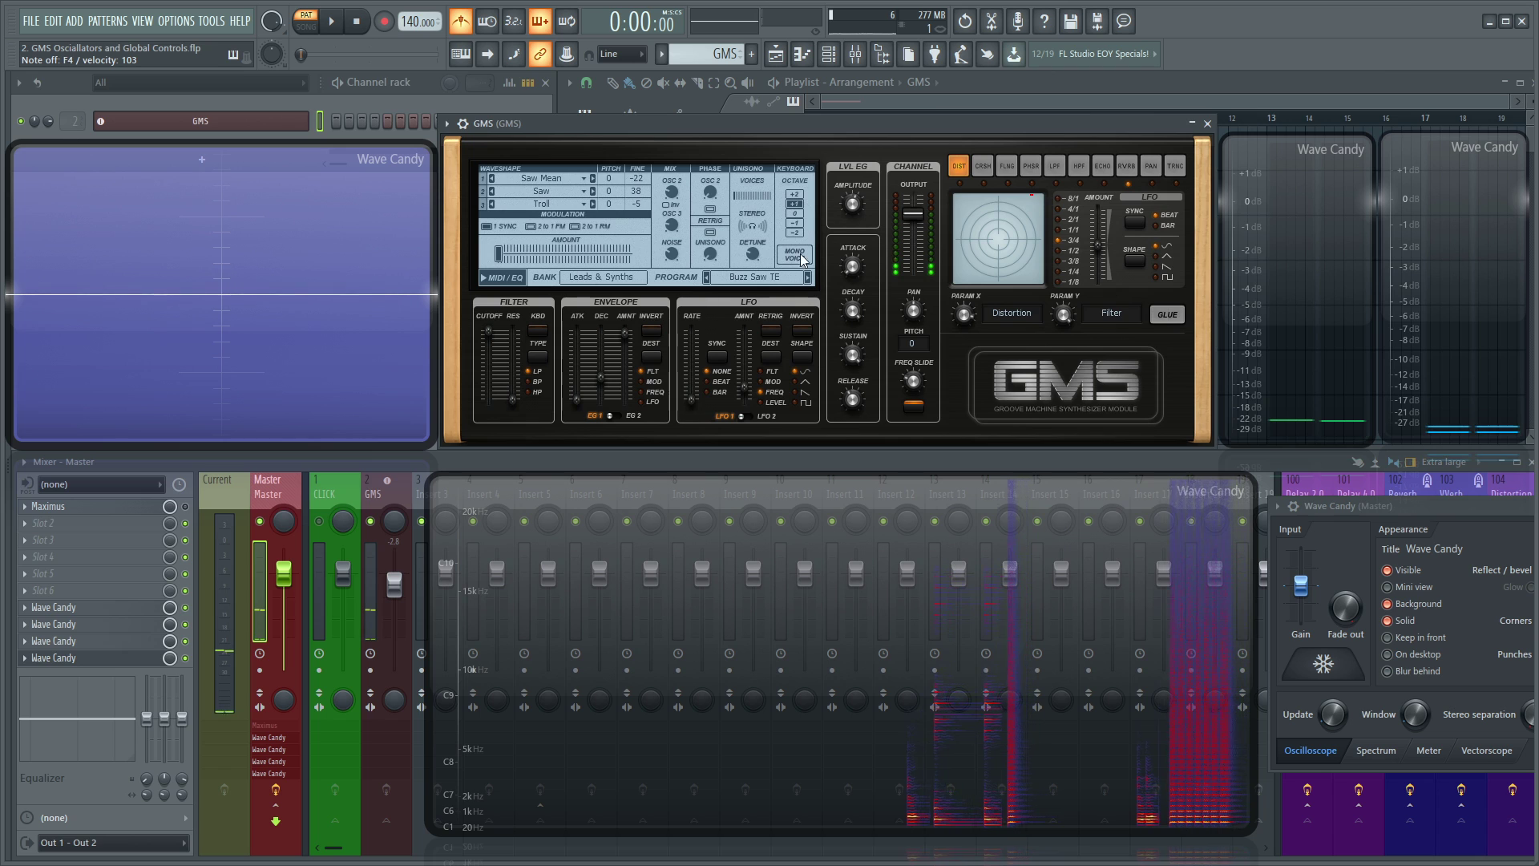
Step: Try an amp attack of about 0.43 % on the Buzz Saw TE preset and load the User bank's Default program
left_click_drag(853, 204, 852, 183)
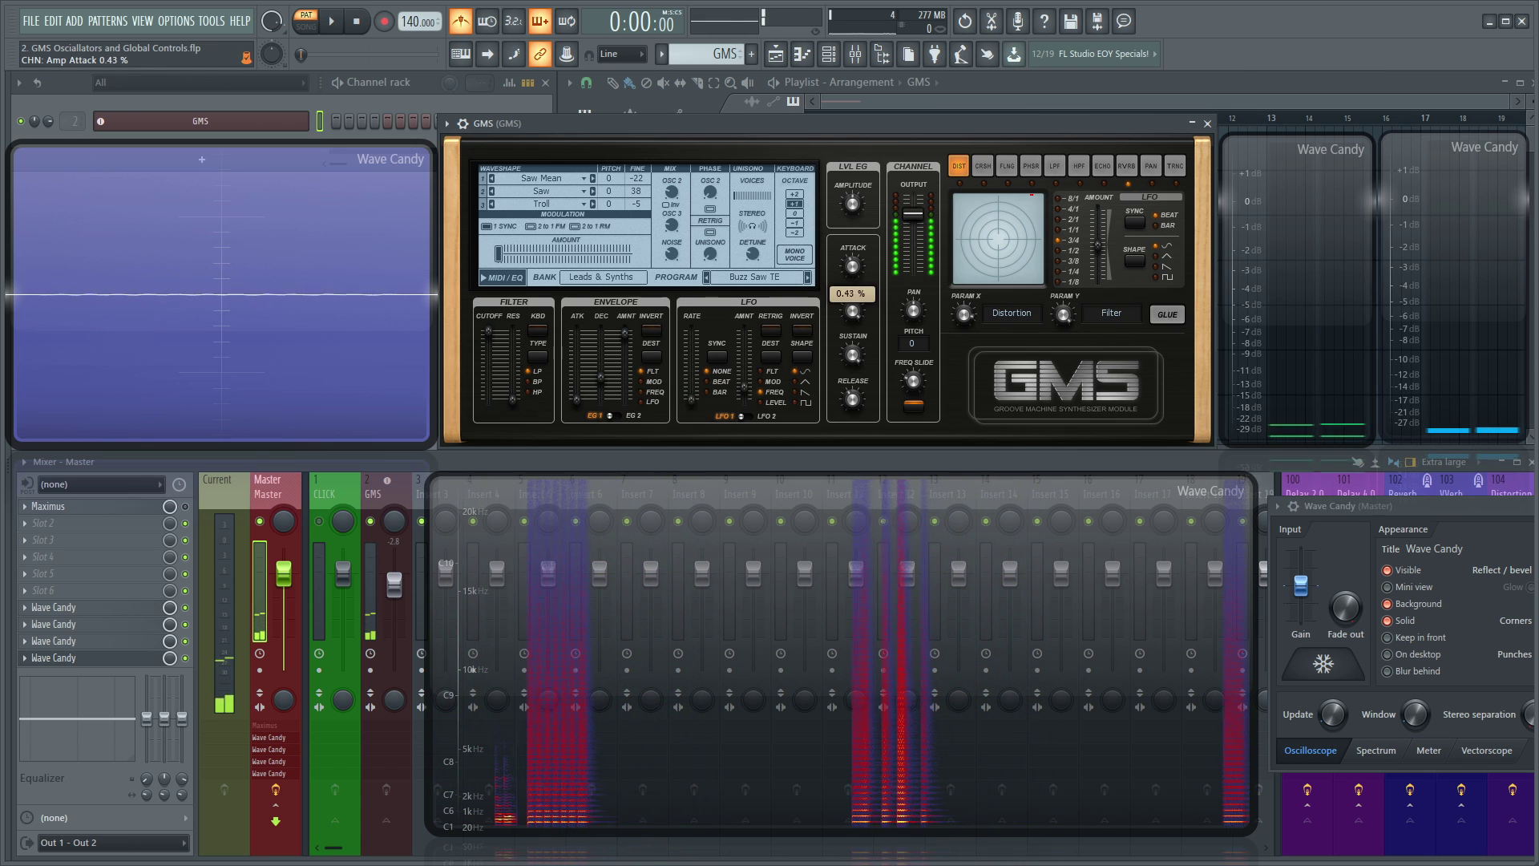
left_click(759, 281)
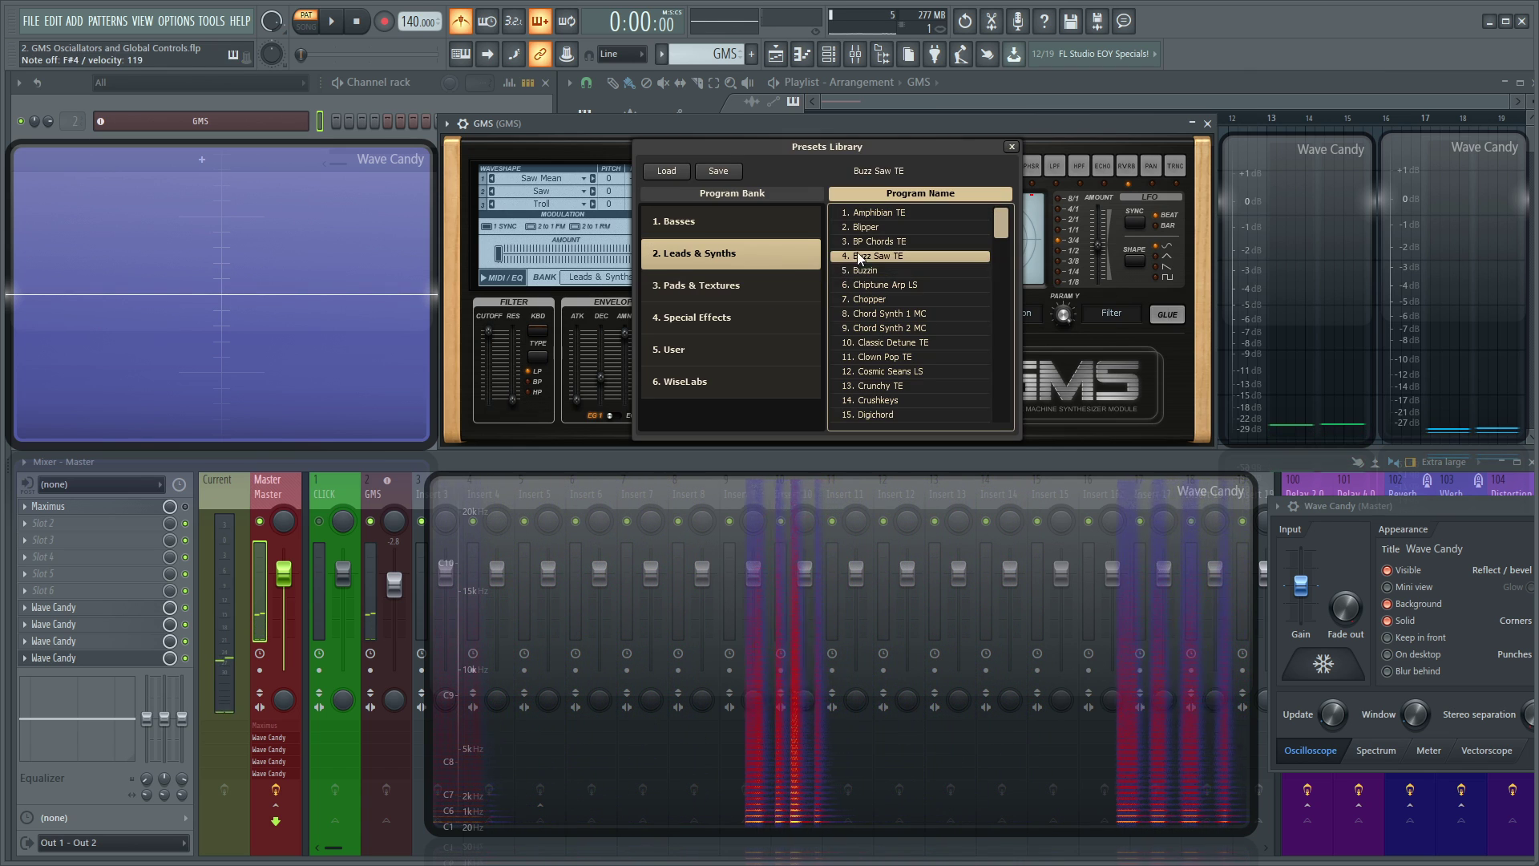
left_click(707, 357)
left_click(1017, 148)
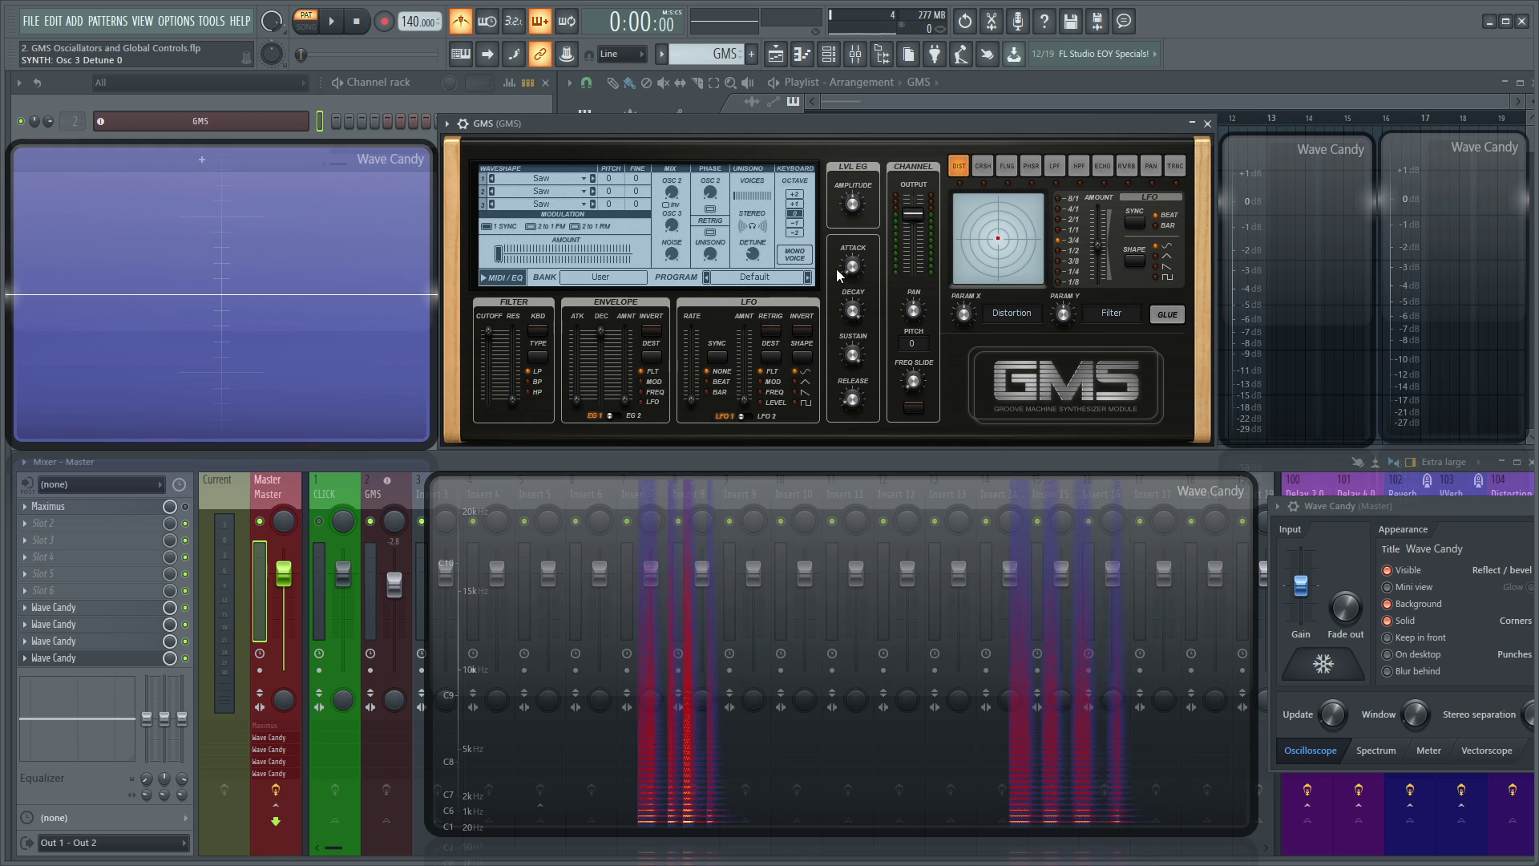
Step: Audition the level envelope's attack, sustain at about 0.21 %, decay at about 0.93 % and release at about 0.71 % with test notes
left_click_drag(853, 266, 855, 266)
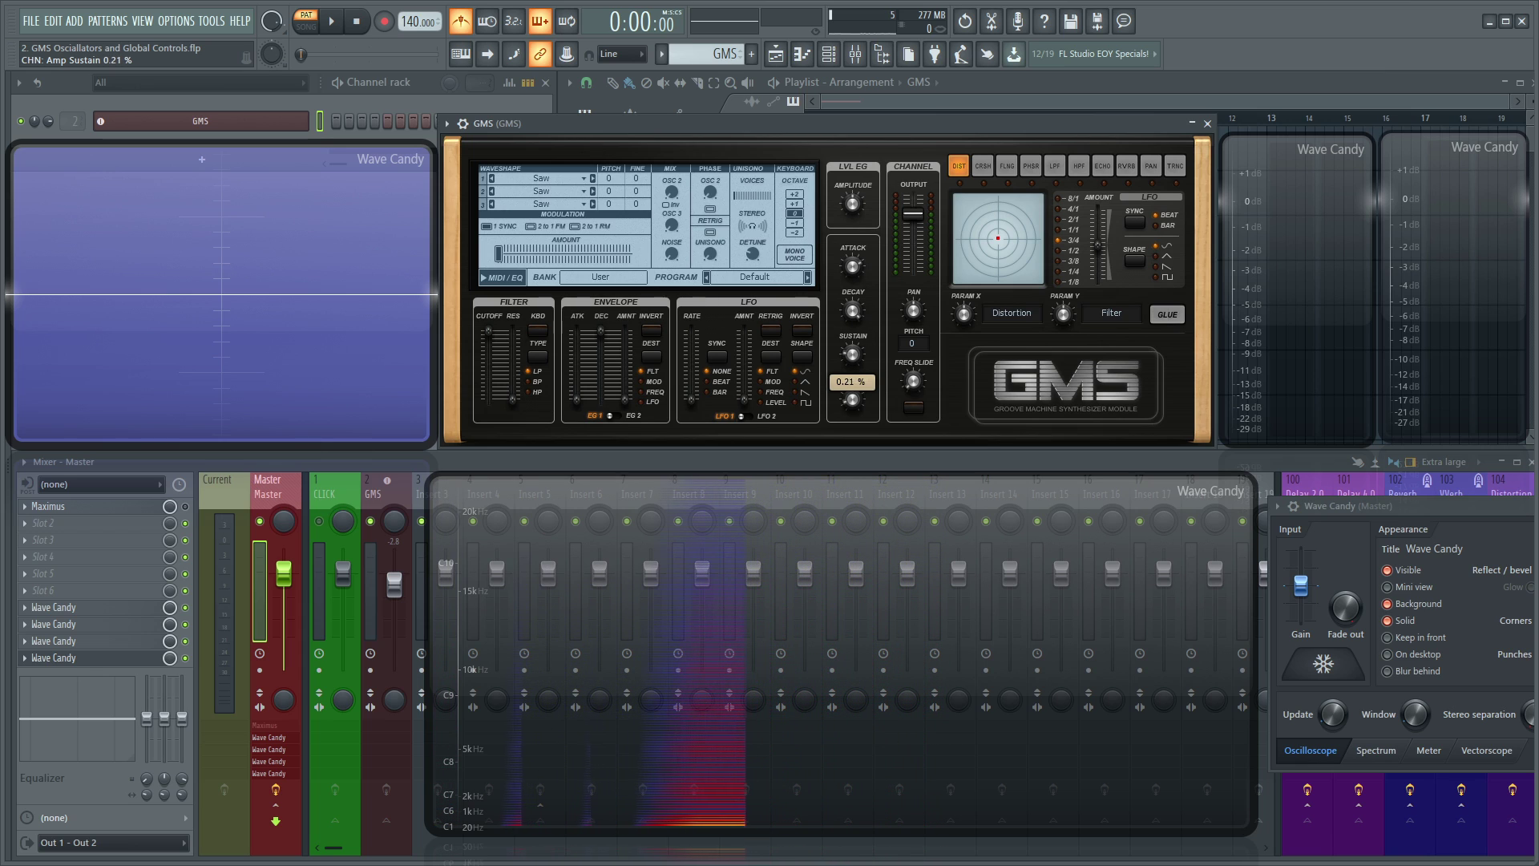
left_click_drag(852, 267, 852, 310)
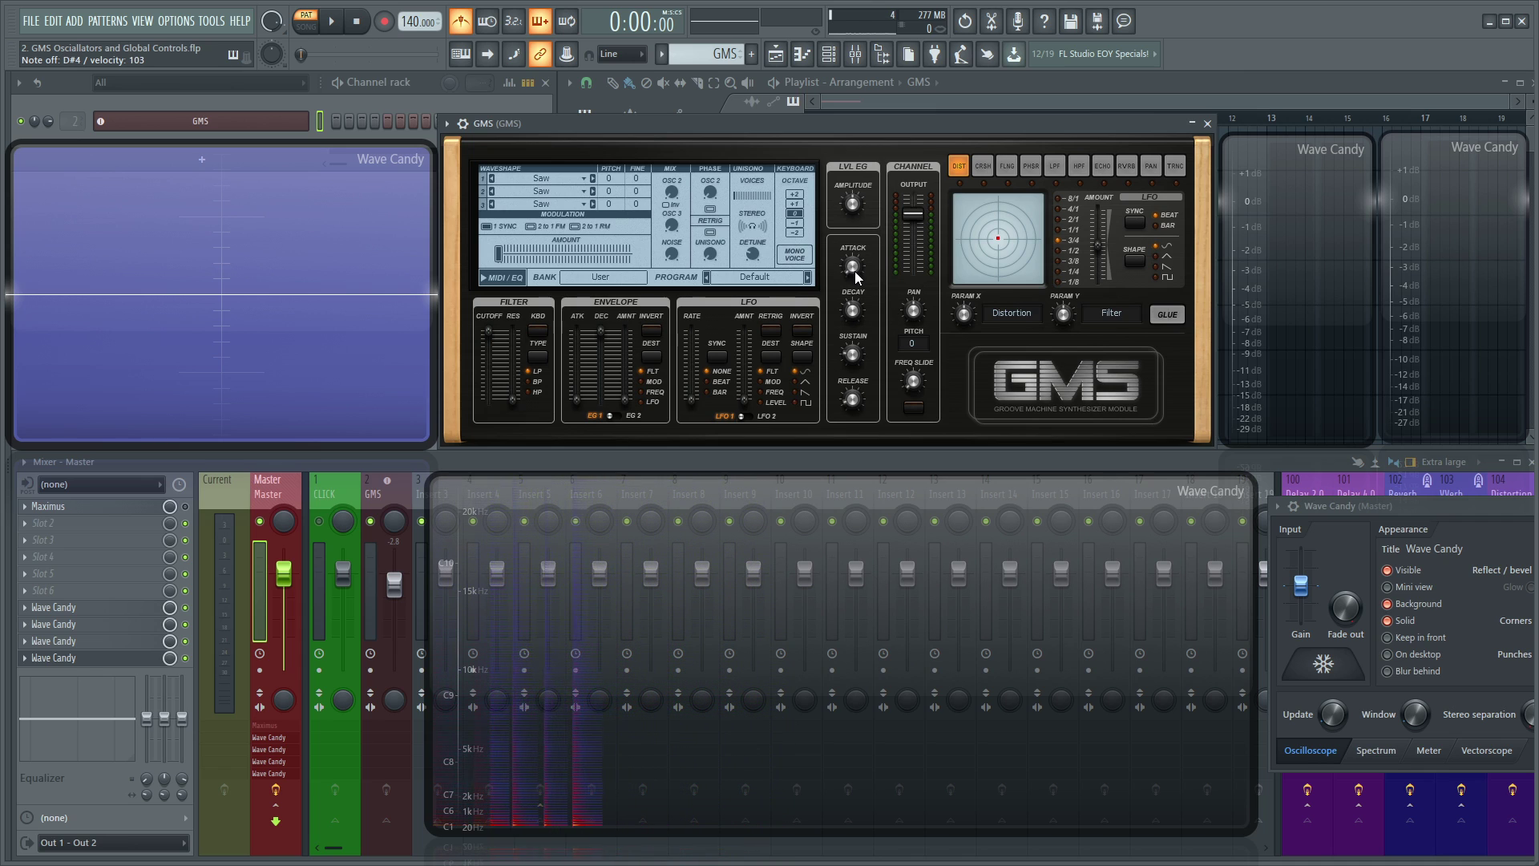
left_click_drag(851, 316, 850, 314)
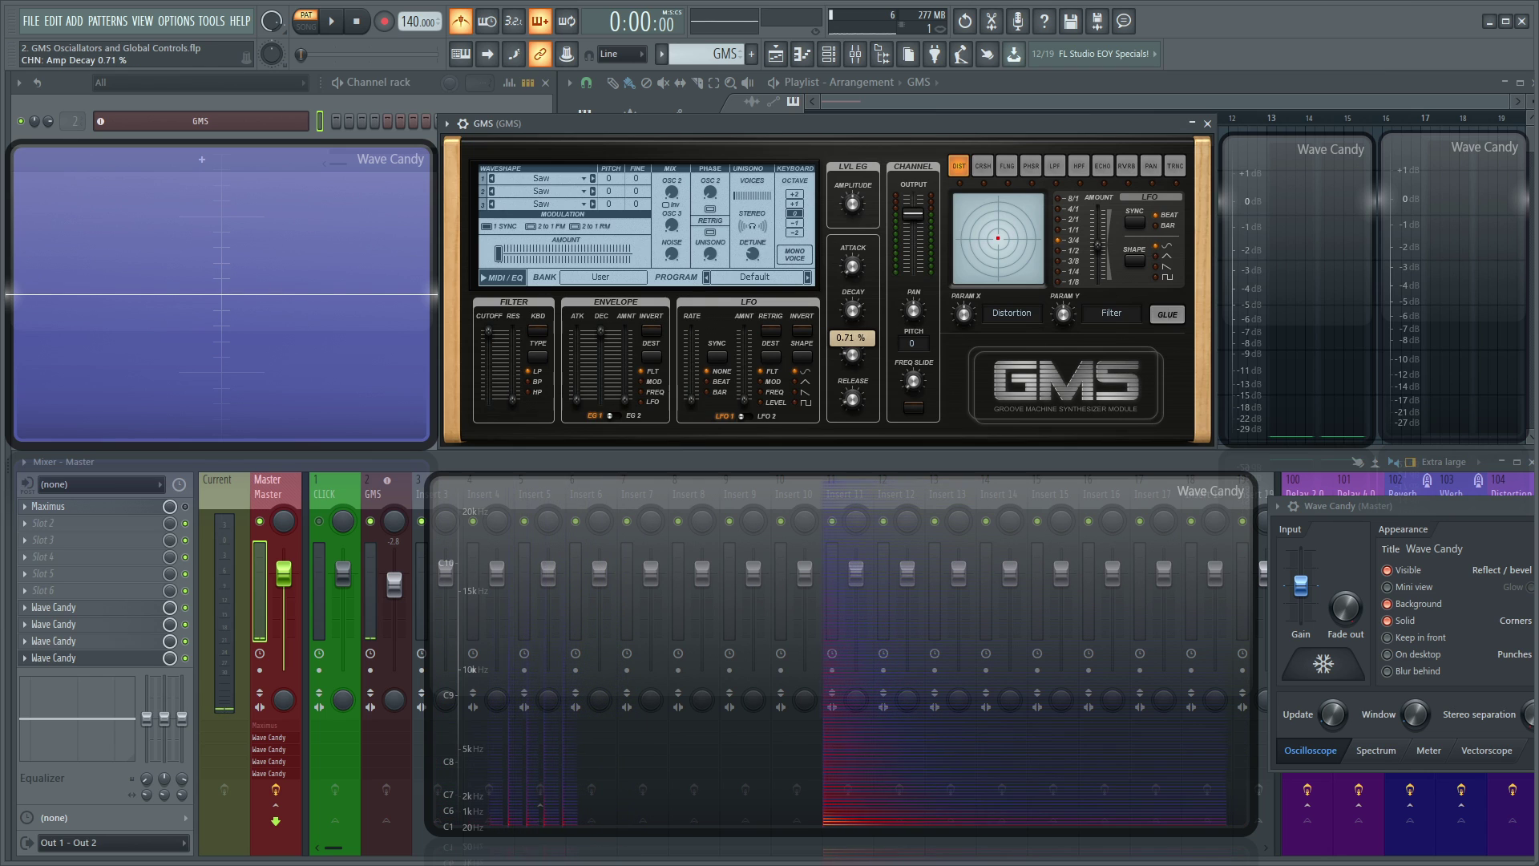
left_click_drag(852, 310, 852, 311)
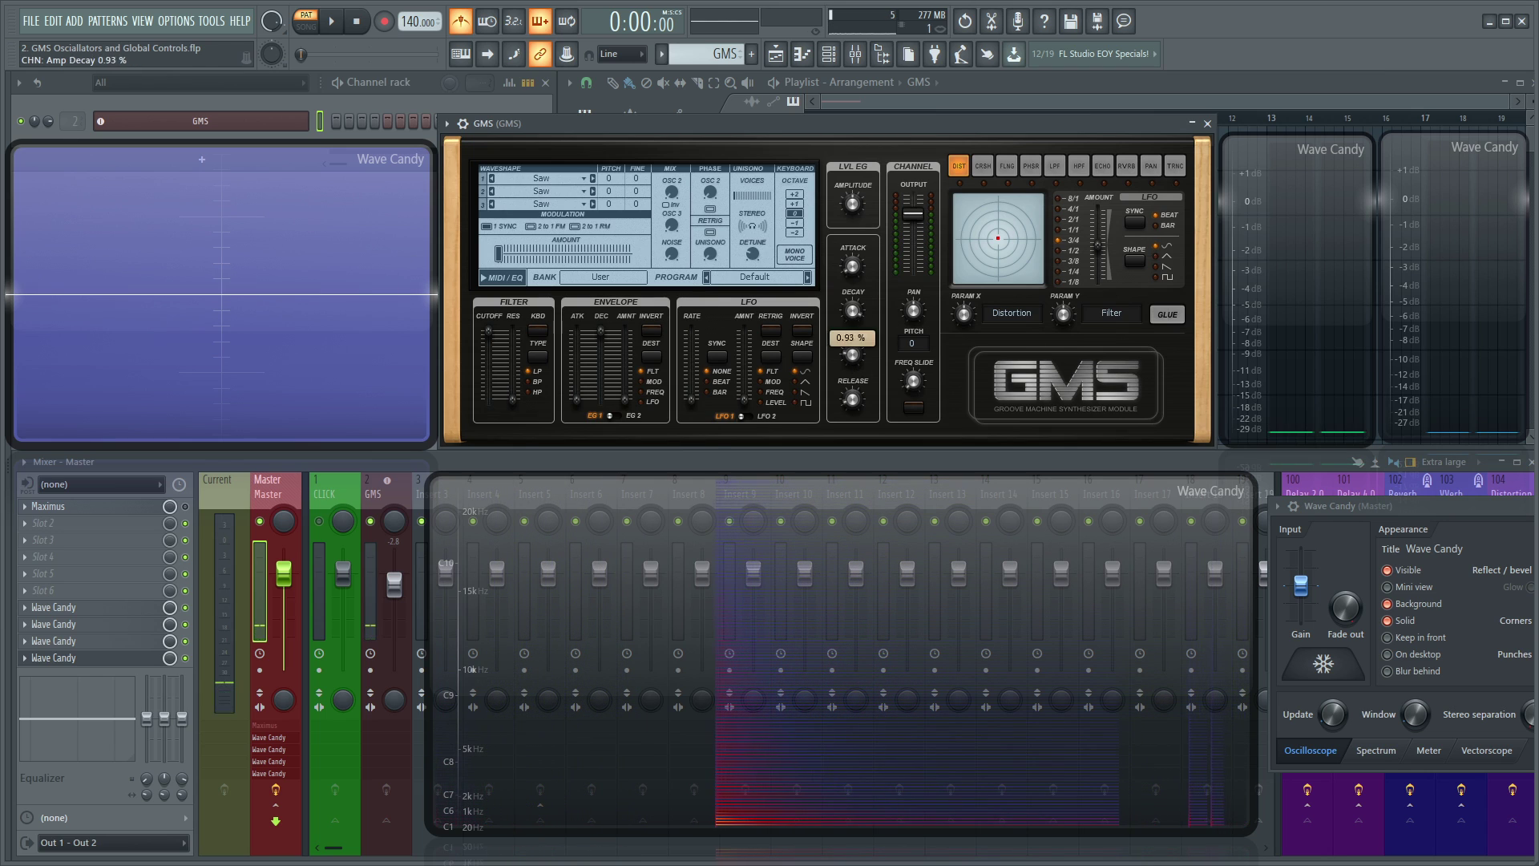
left_click_drag(860, 401, 859, 402)
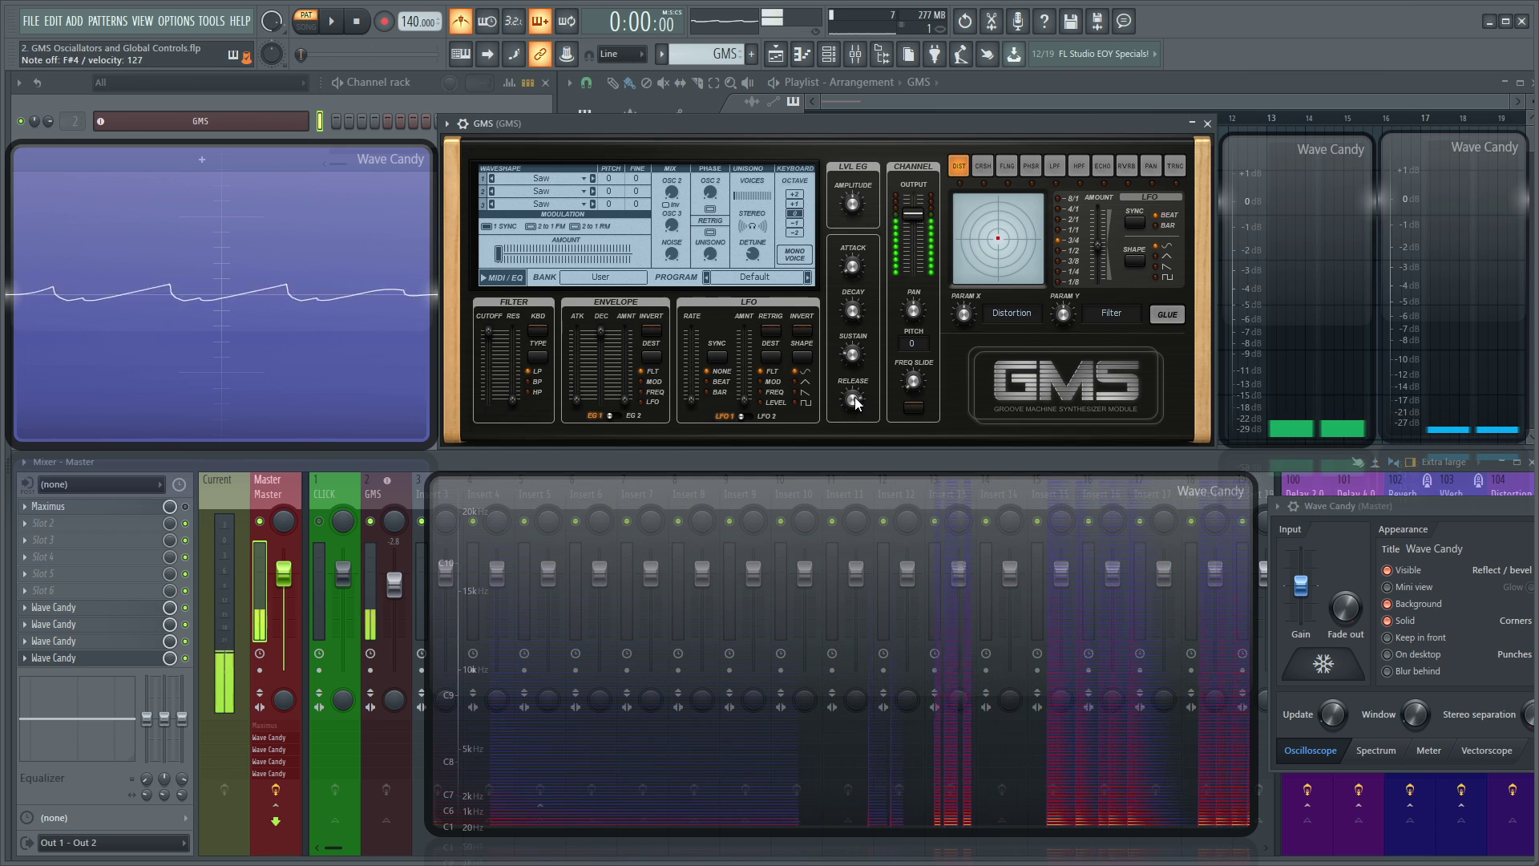
left_click_drag(855, 399, 855, 395)
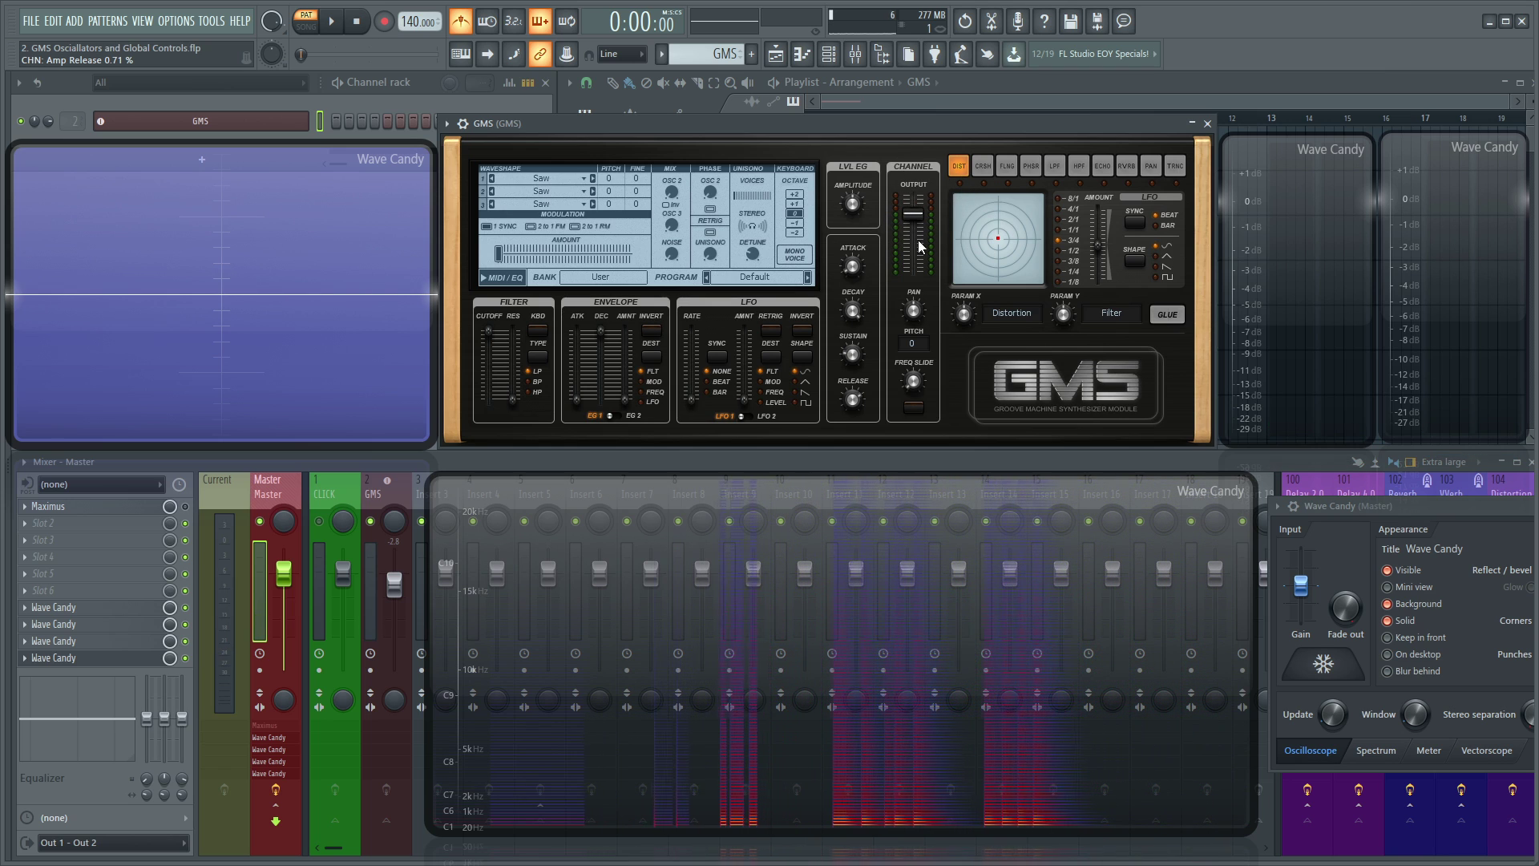
Step: Vary the channel's output level, set it back to 0.0 dB, and play a test note with the pan at 0.0 %
mouse_move(913, 215)
left_mouse_down()
mouse_move(913, 259)
mouse_move(914, 214)
left_mouse_up()
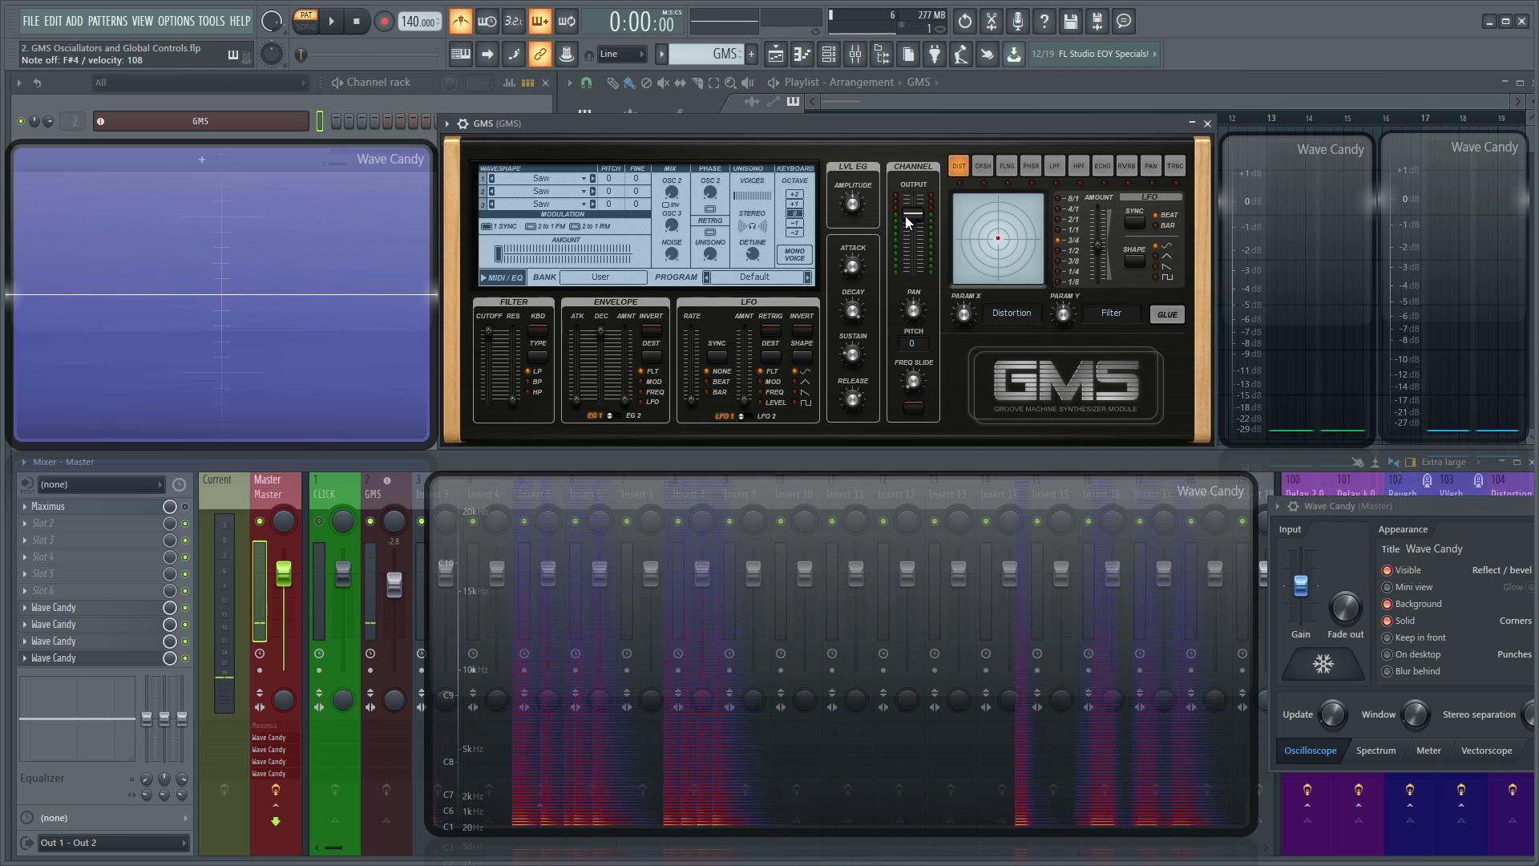
left_click_drag(915, 225, 922, 214)
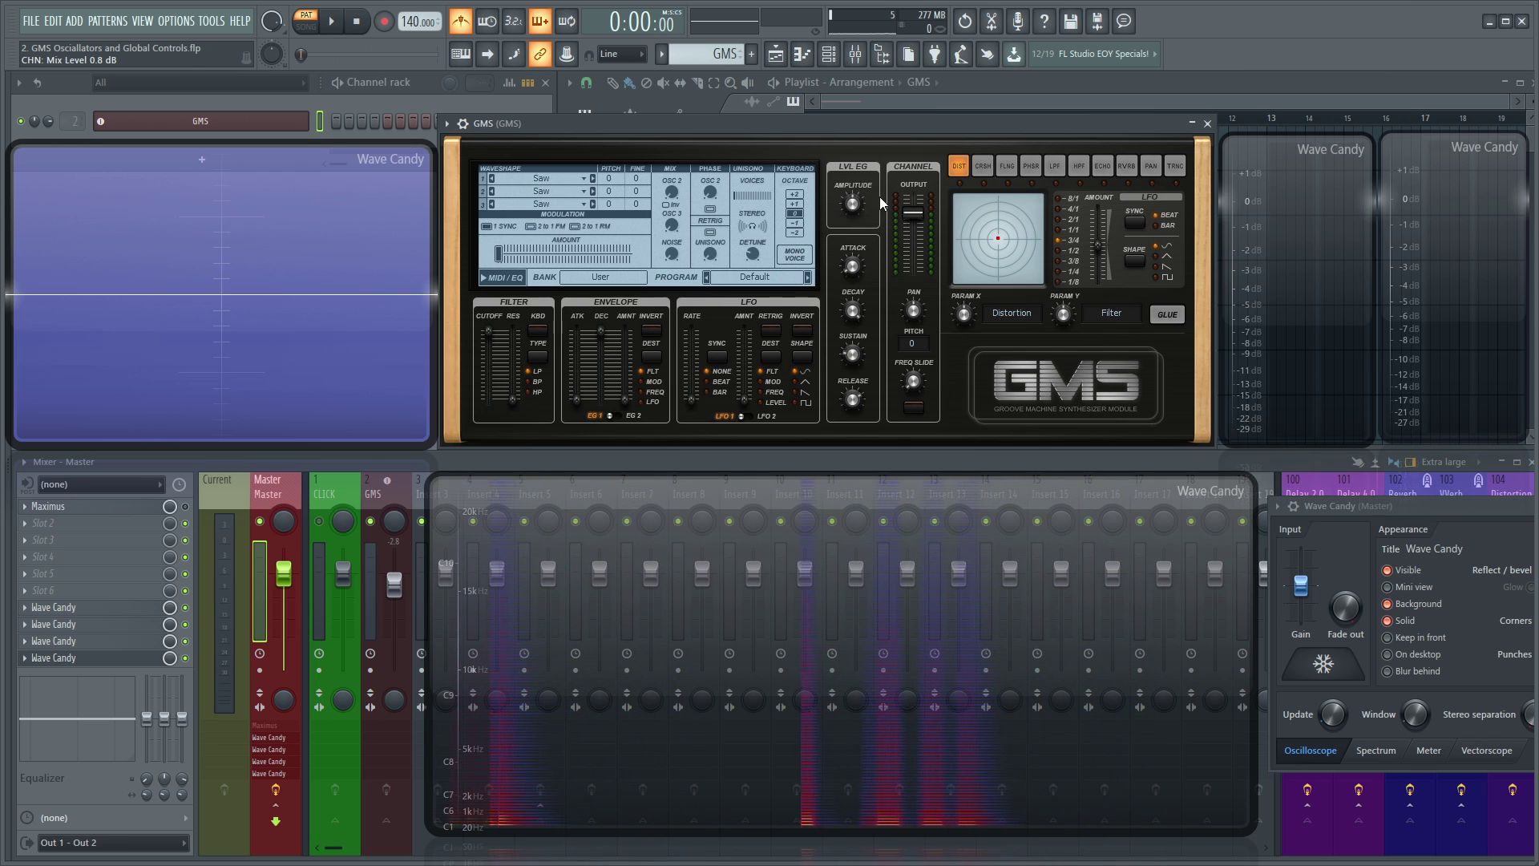
mouse_move(911, 210)
left_mouse_down()
mouse_move(911, 228)
mouse_move(930, 218)
mouse_move(911, 215)
left_mouse_up()
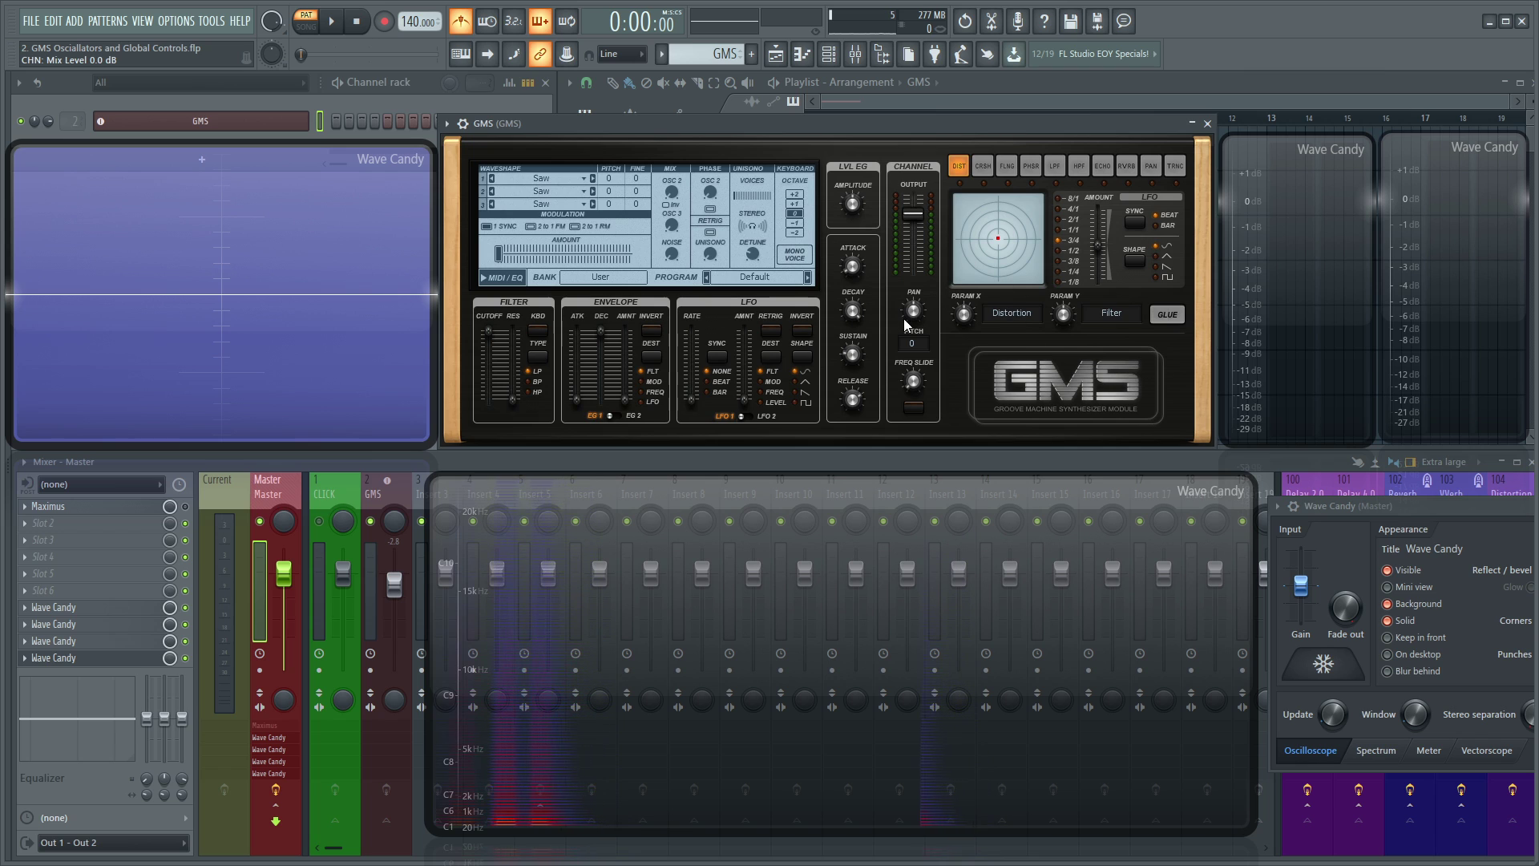
key("h")
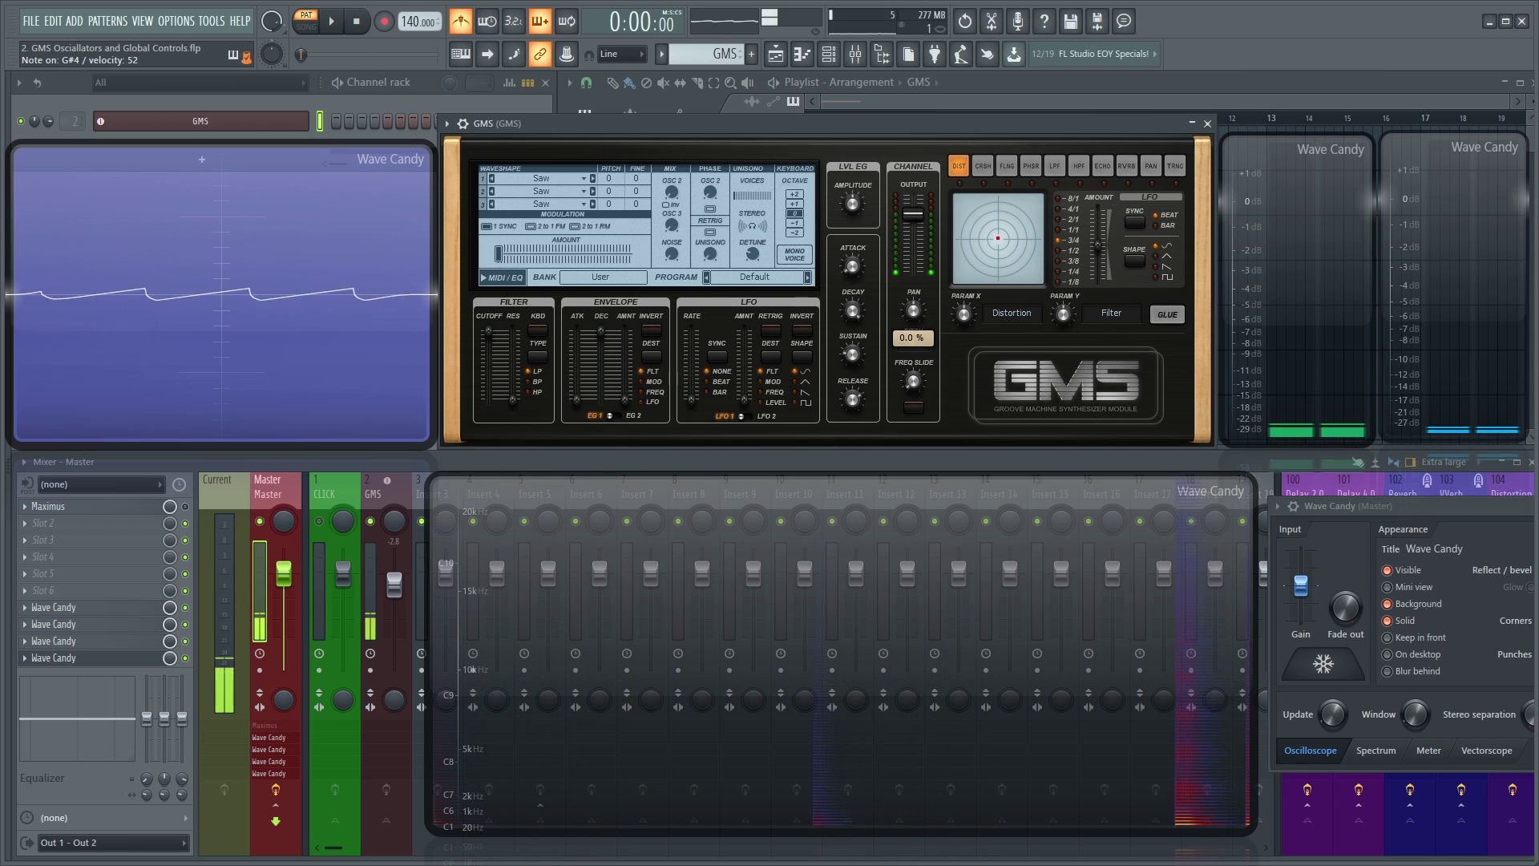
Step: Try different channel pan amounts, reset the pan to 0.0 %, then audition pitch at 24 and -24 and reset it to 0
left_click_drag(916, 316, 916, 255)
left_click(914, 313, "alt")
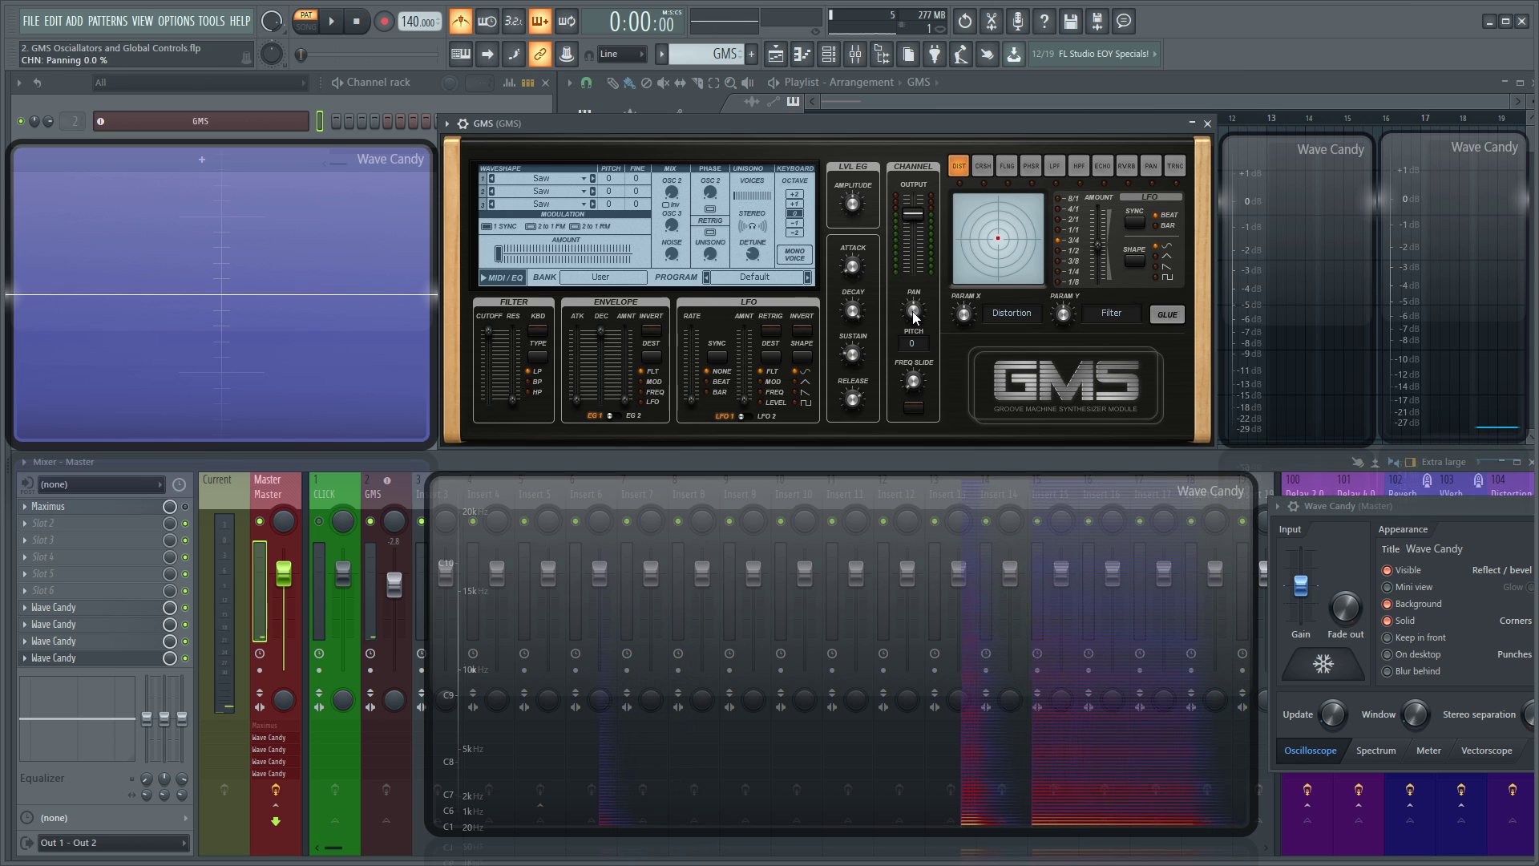
left_click_drag(919, 345, 919, 256)
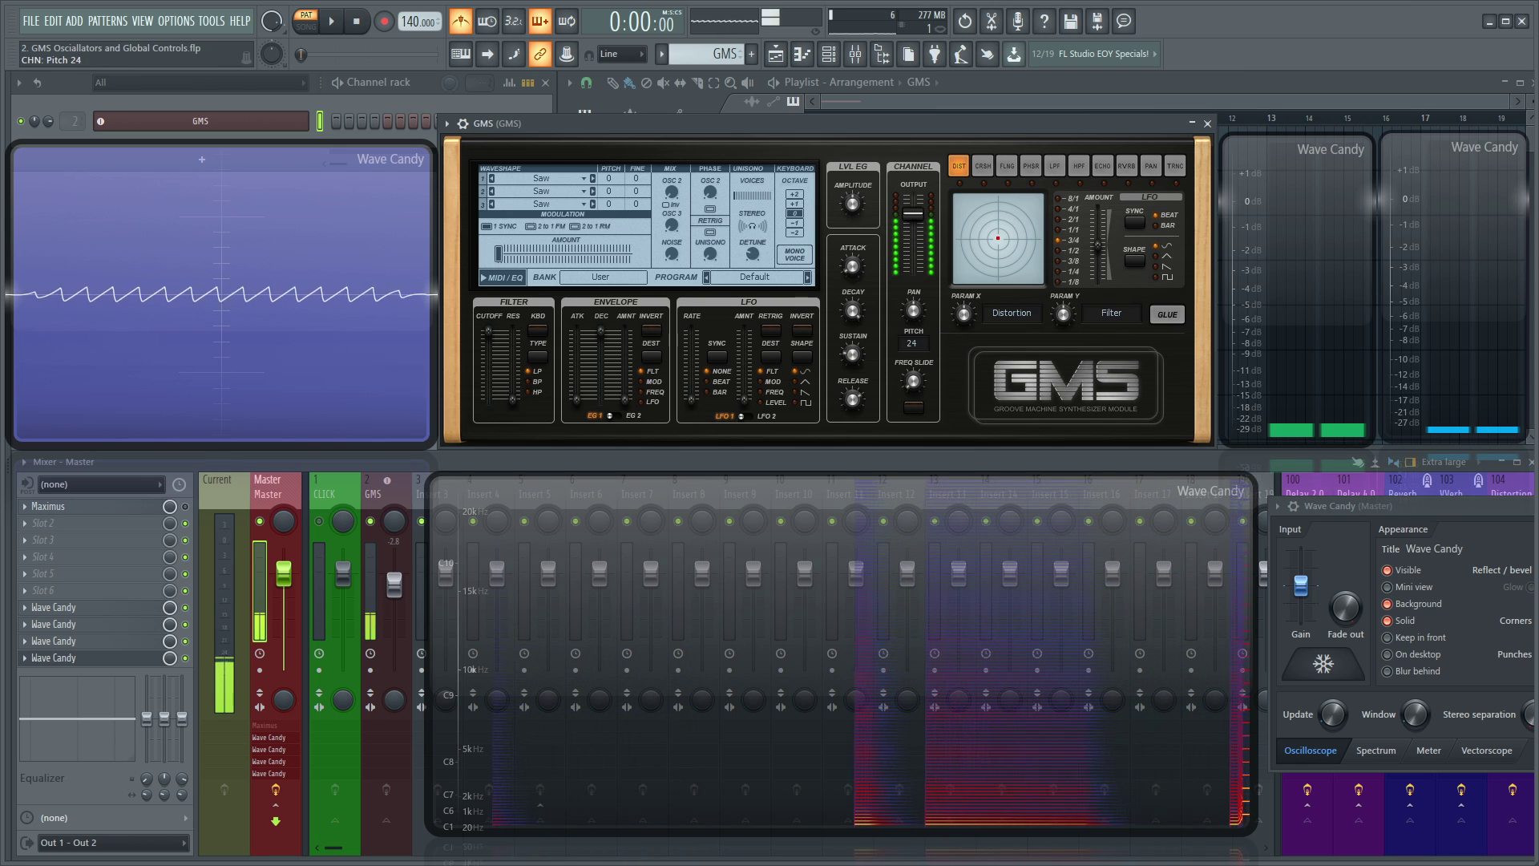
left_click_drag(922, 345, 922, 513)
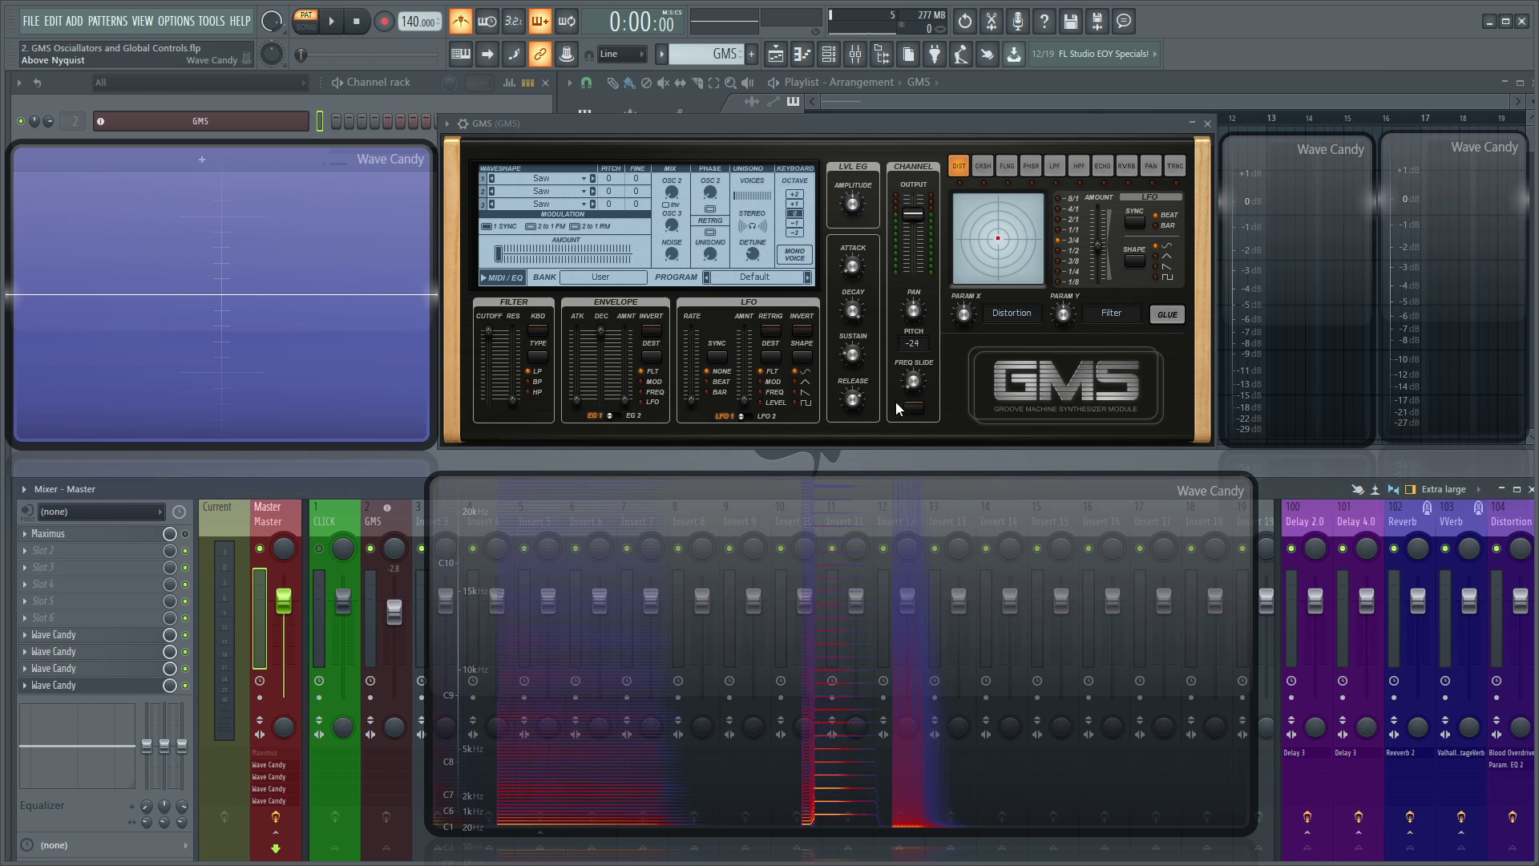
left_click(912, 344, "alt")
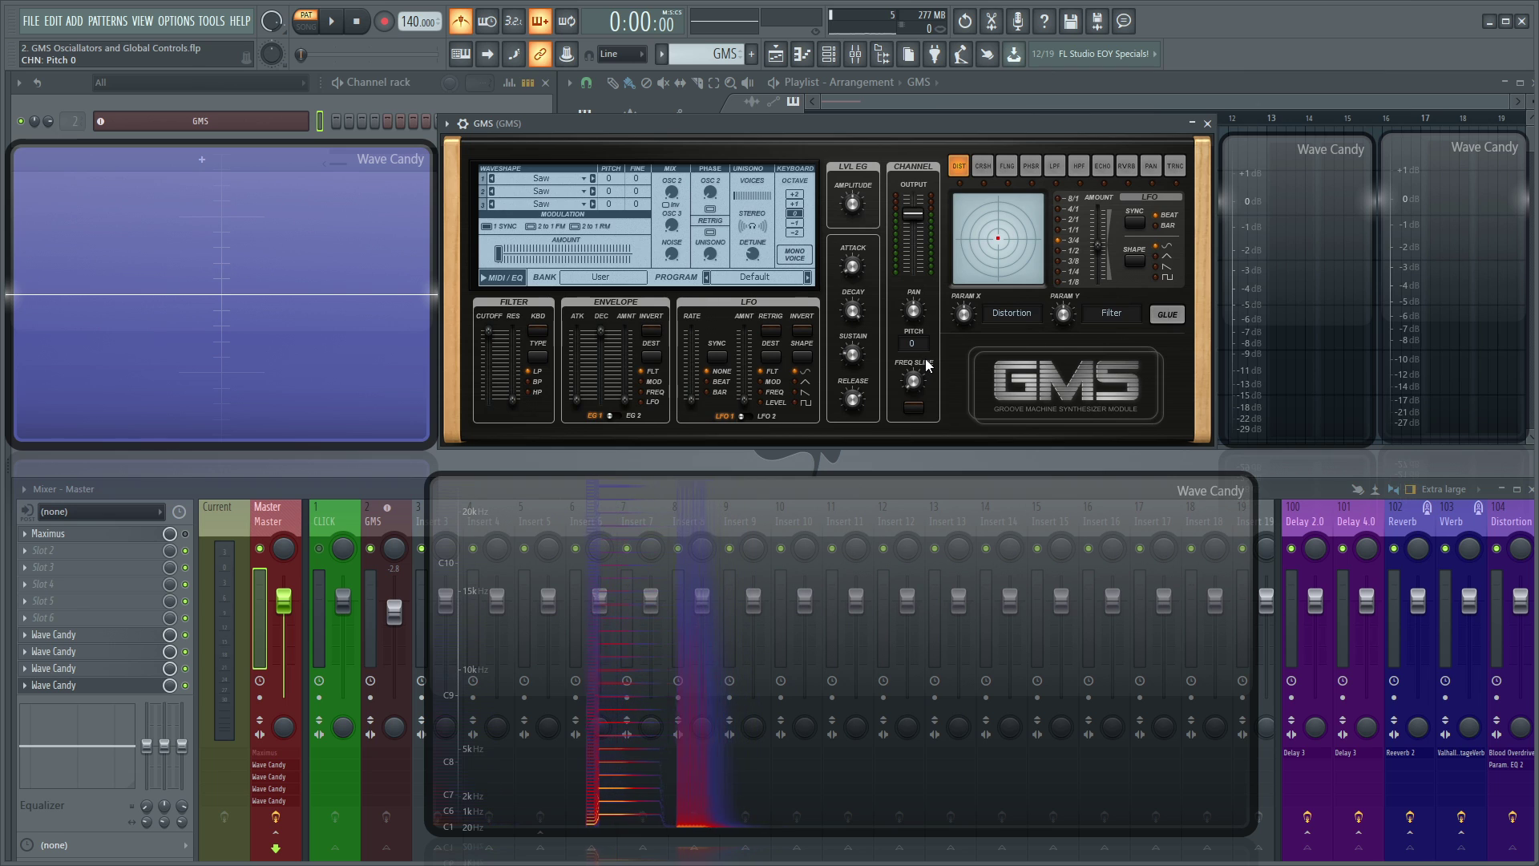
left_click_drag(364, 488, 363, 465)
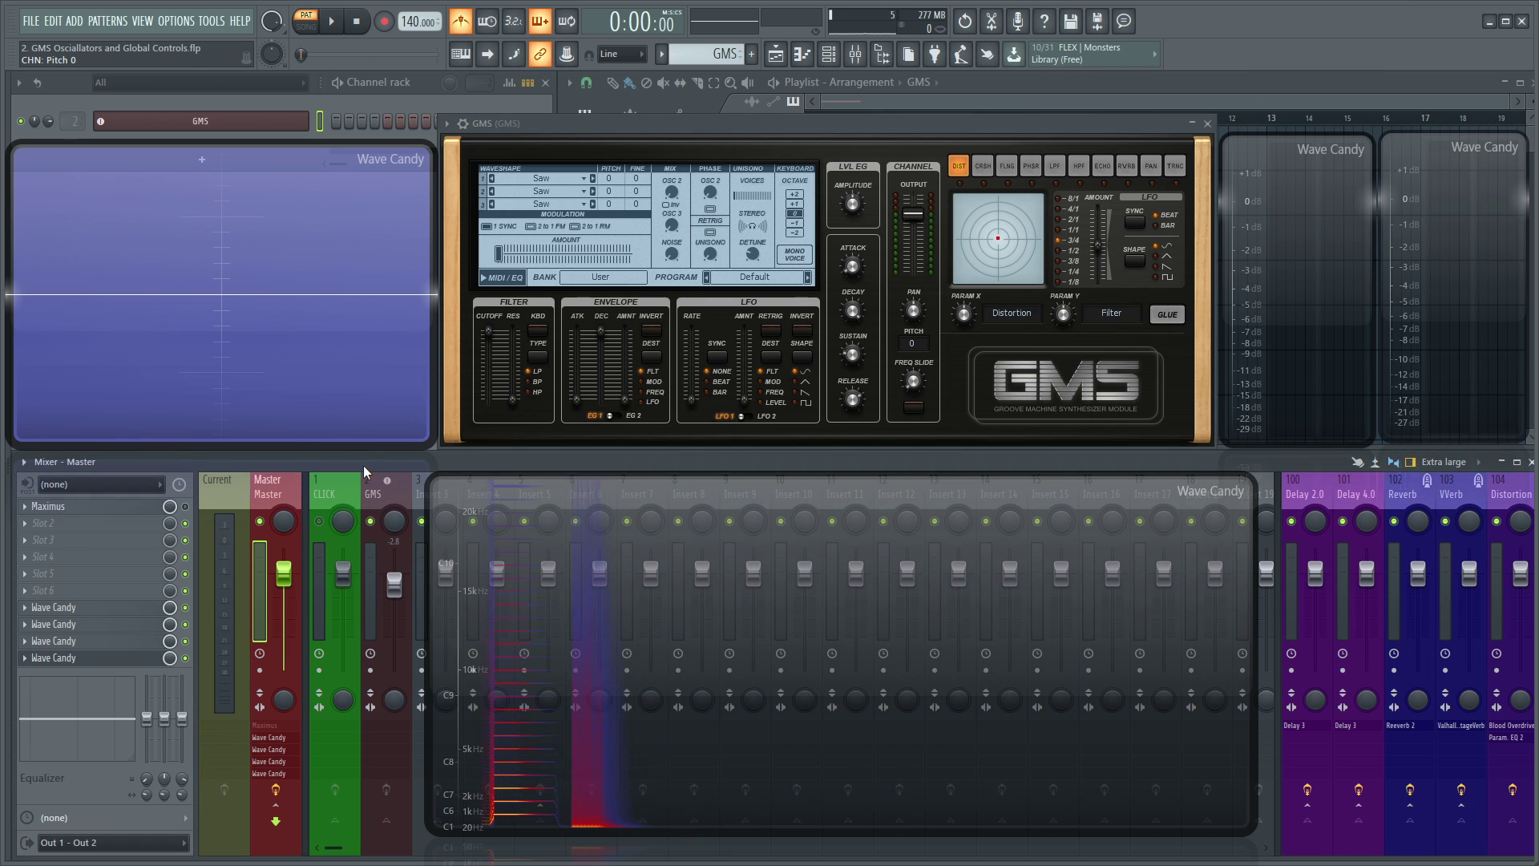
Step: Enable the channel's frequency slide and set its slide time to about 0.36 % while playing test notes
left_click(918, 403)
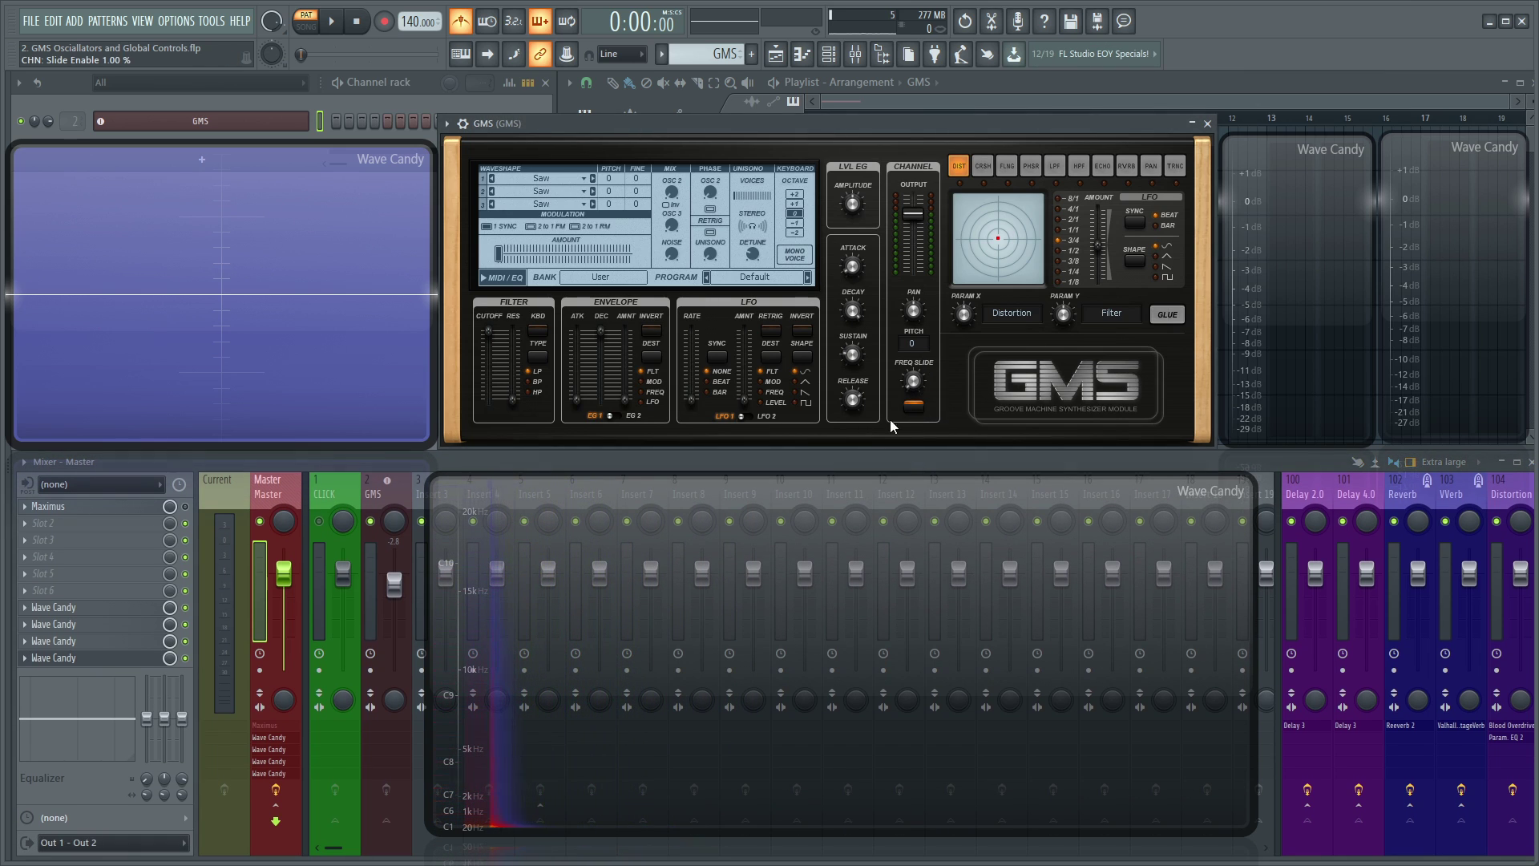
left_click_drag(913, 383, 915, 378)
scroll(916, 385, "down", 1)
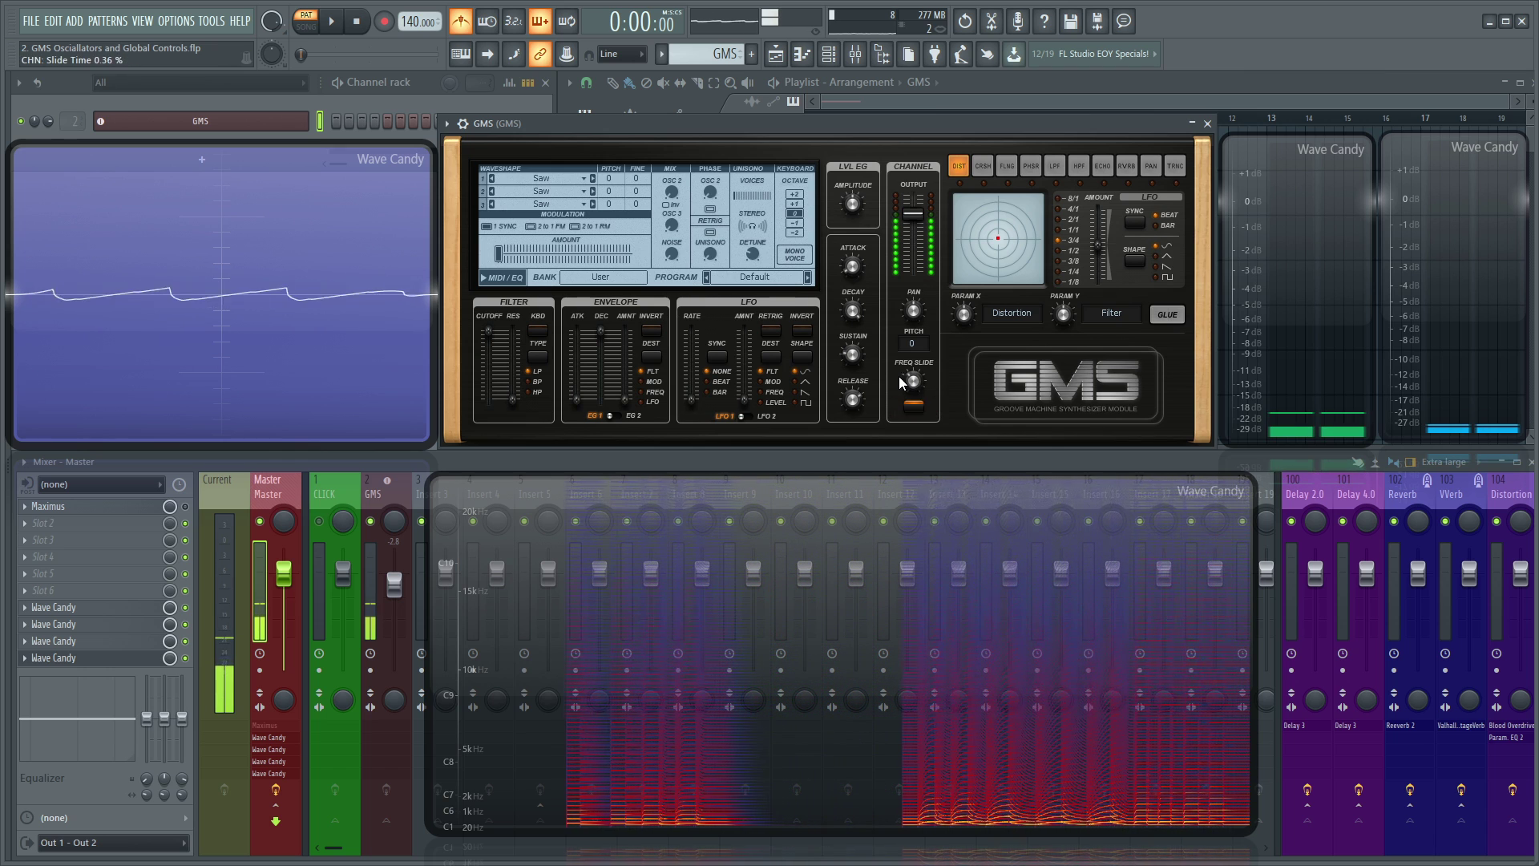